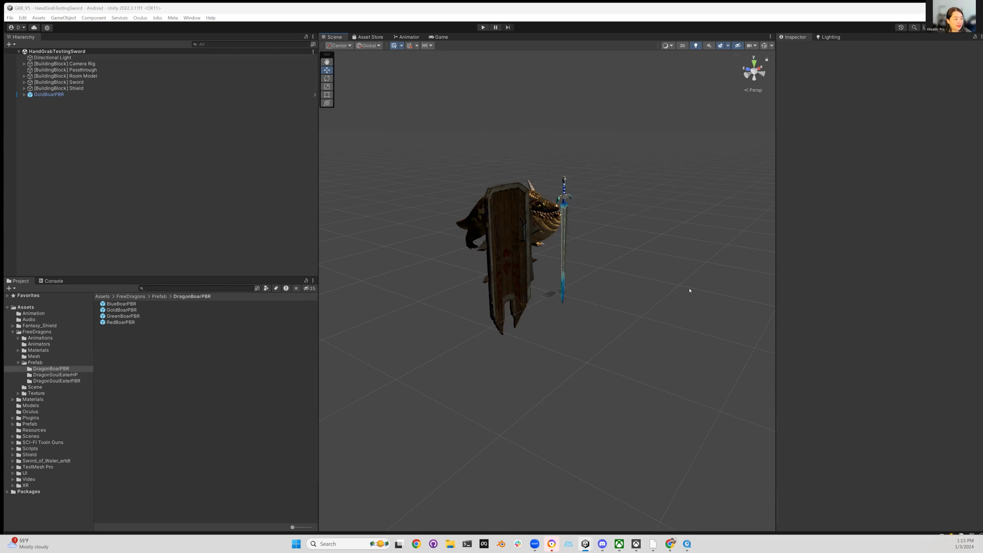
Watch the dragon headset recording, then select the Camera Rig and open the Oculus menu.
click(687, 543)
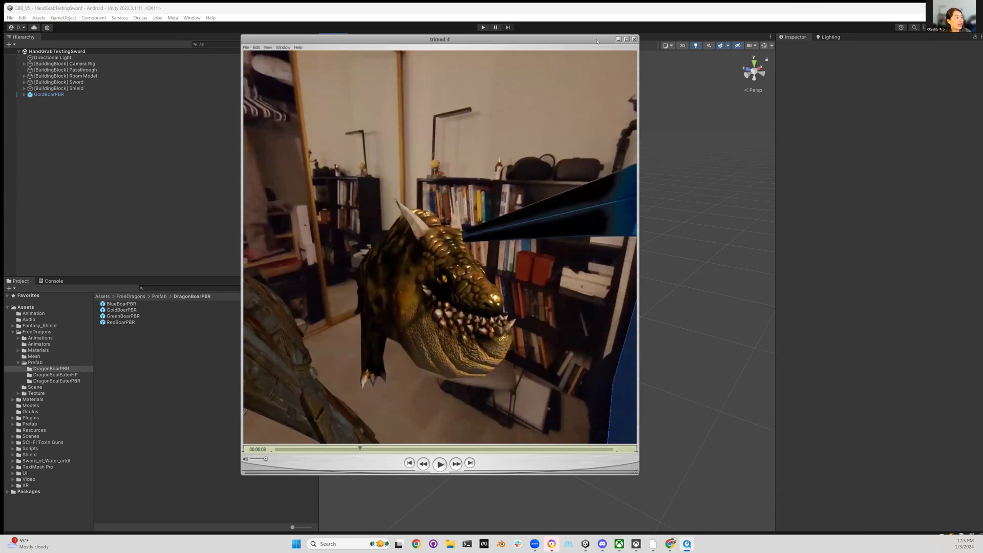
drag(601, 43, 637, 32)
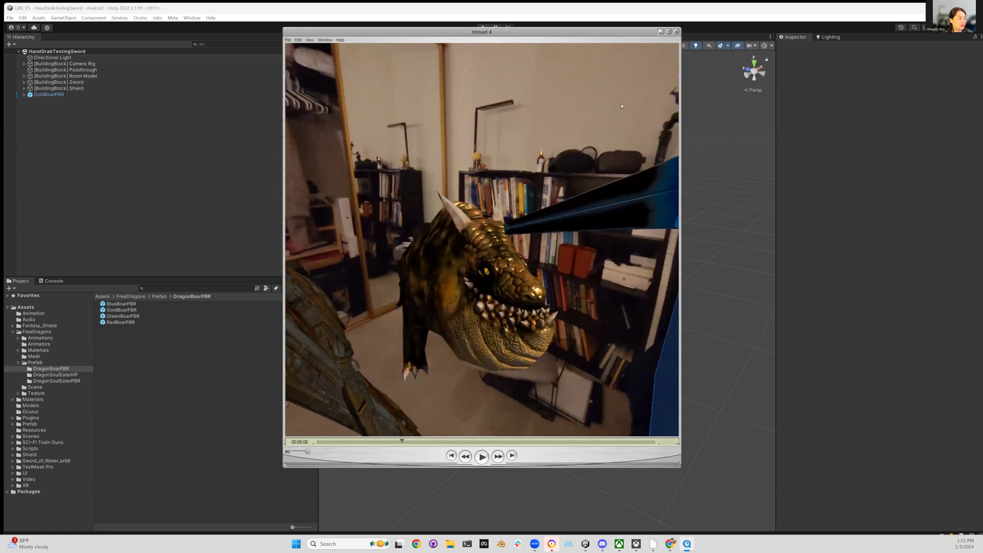
click(482, 457)
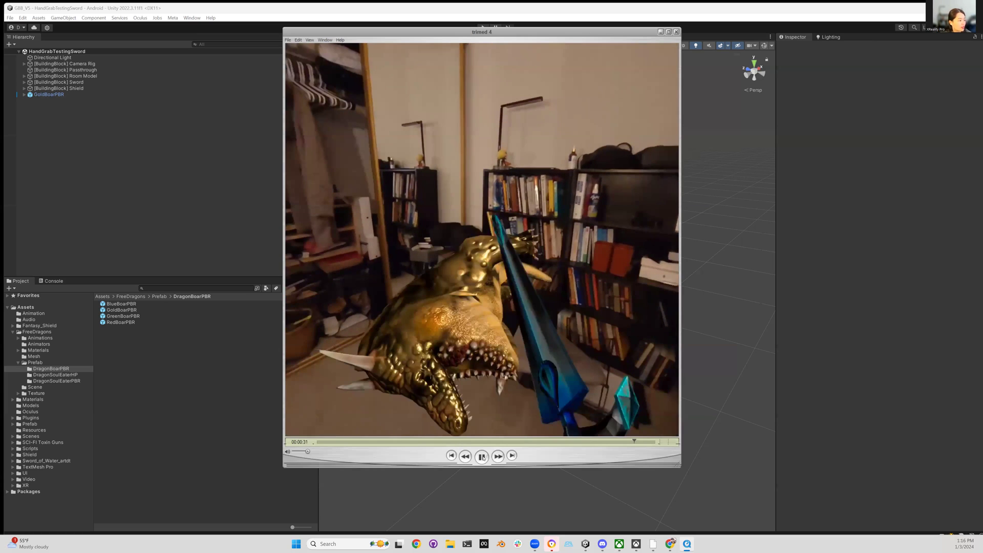
key(space)
click(676, 31)
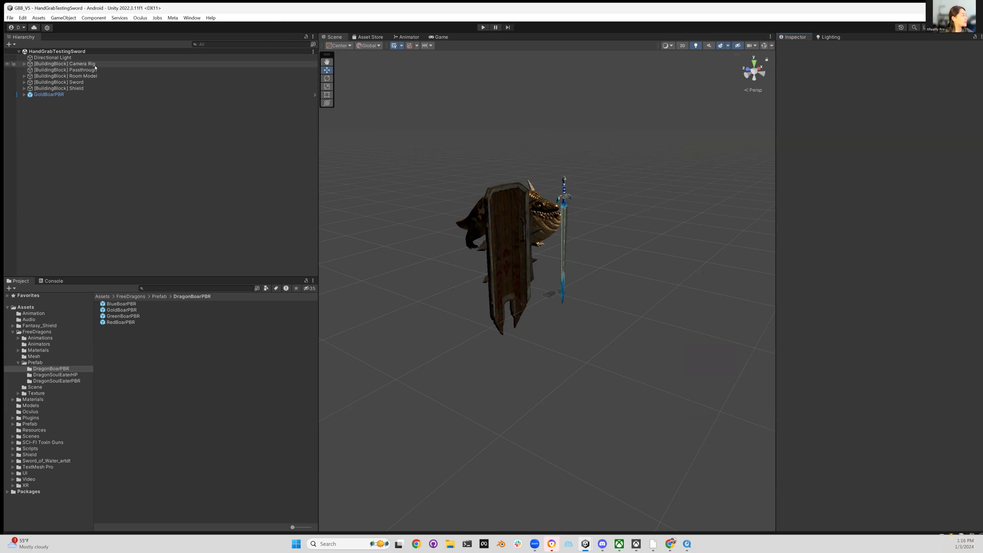
click(77, 64)
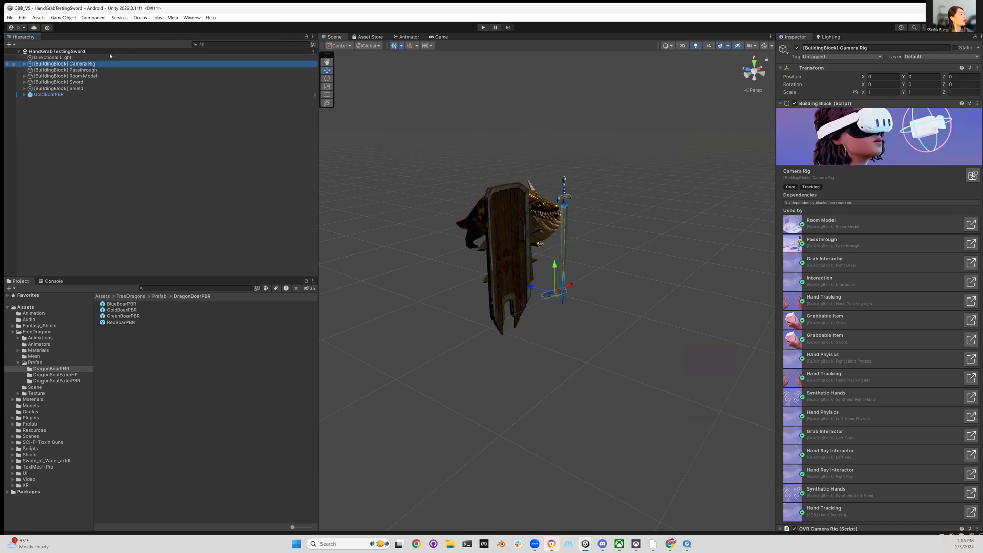
click(145, 18)
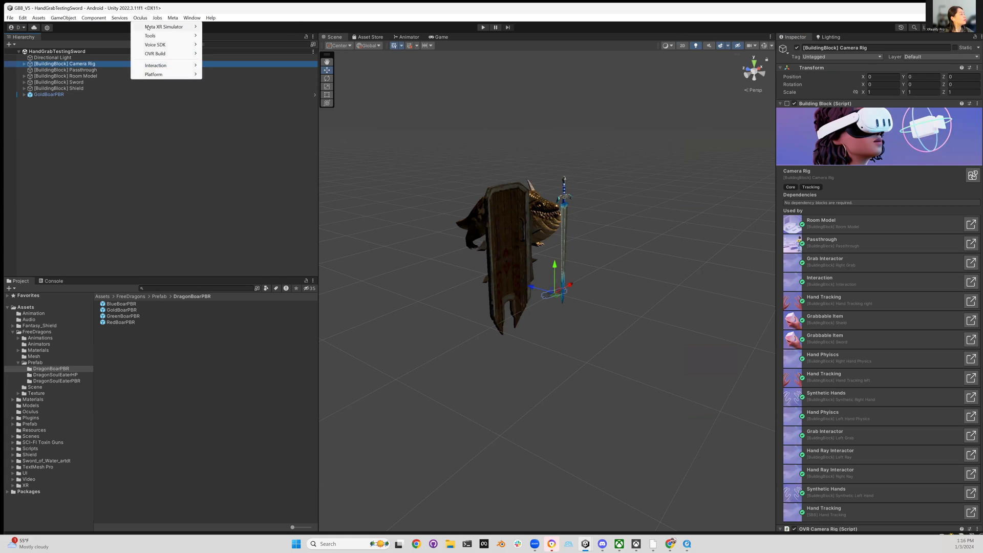
mouse_move(151, 36)
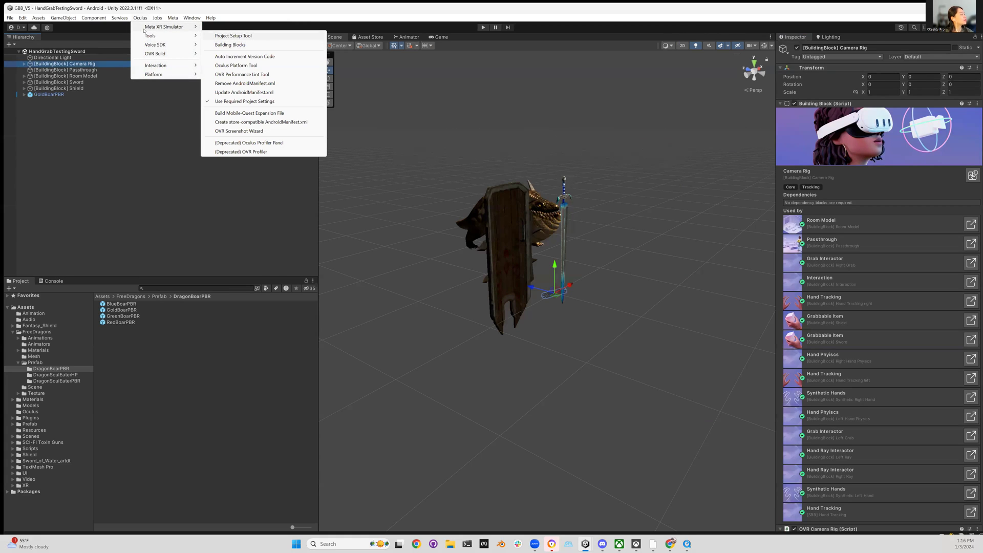
Open Building Blocks and inspect the Passthrough, Room Model and Sword blocks in turn.
click(230, 45)
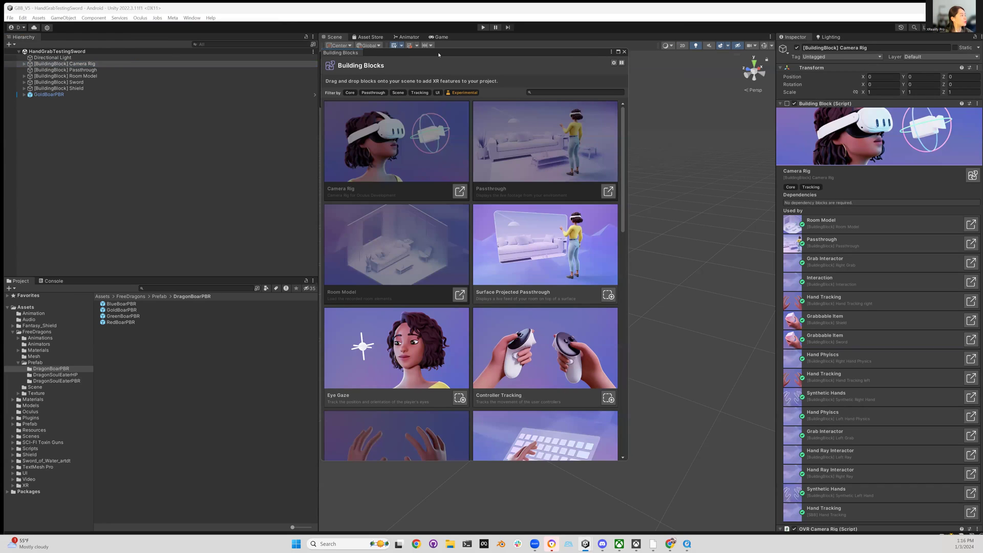
drag(439, 54, 440, 79)
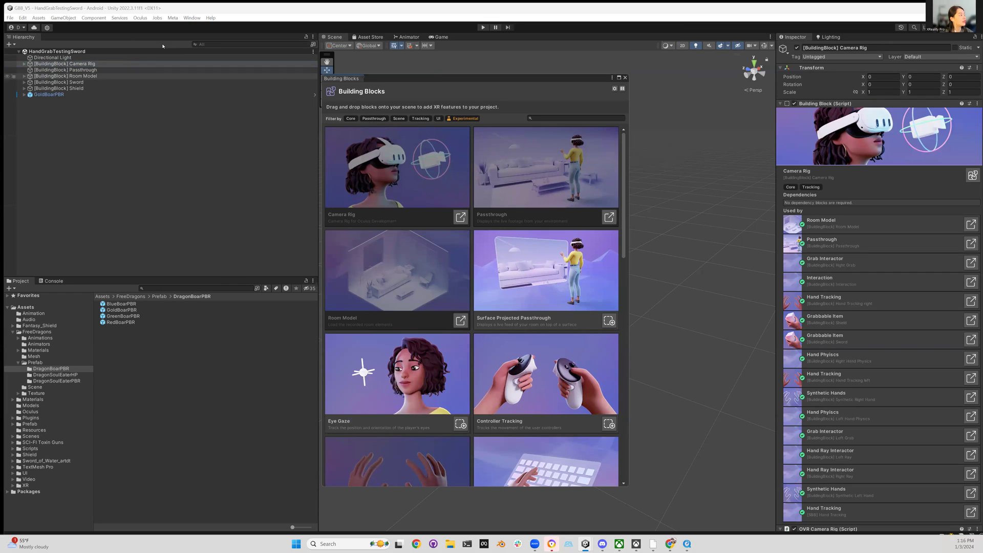
click(115, 69)
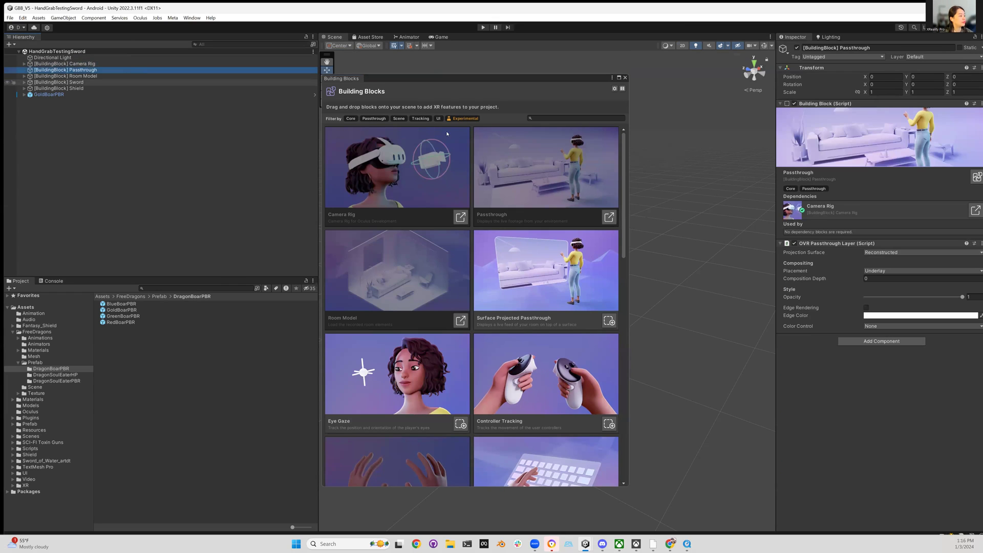
click(544, 176)
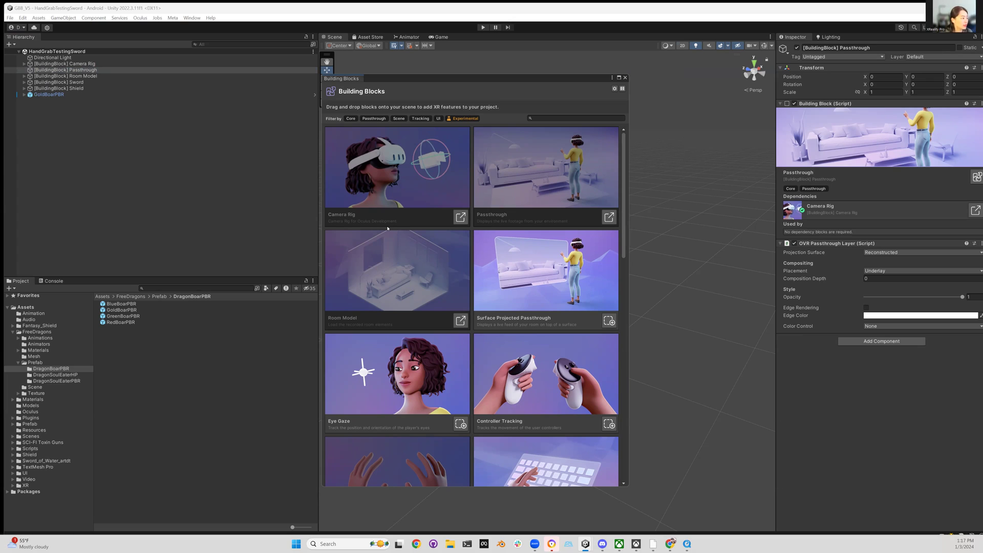
mouse_move(398, 176)
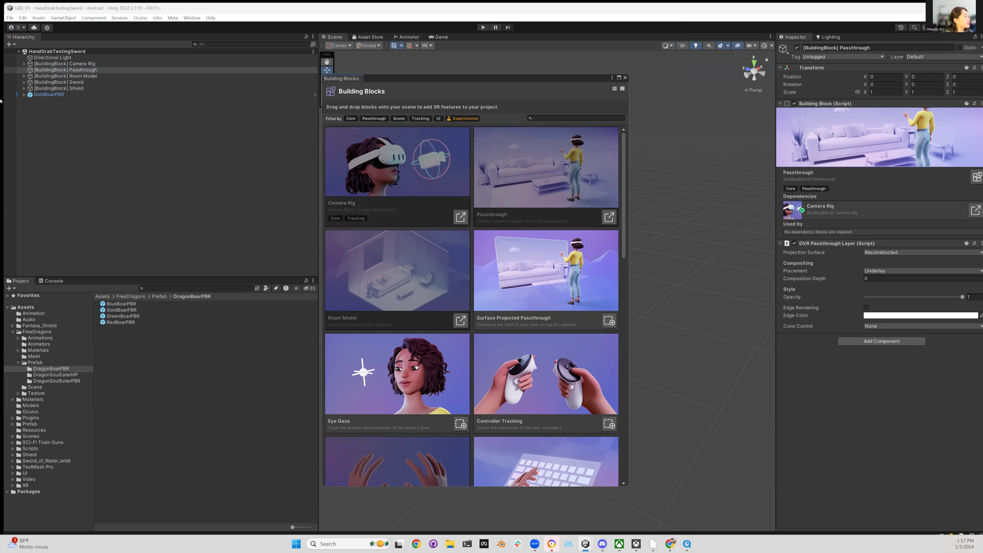
click(60, 76)
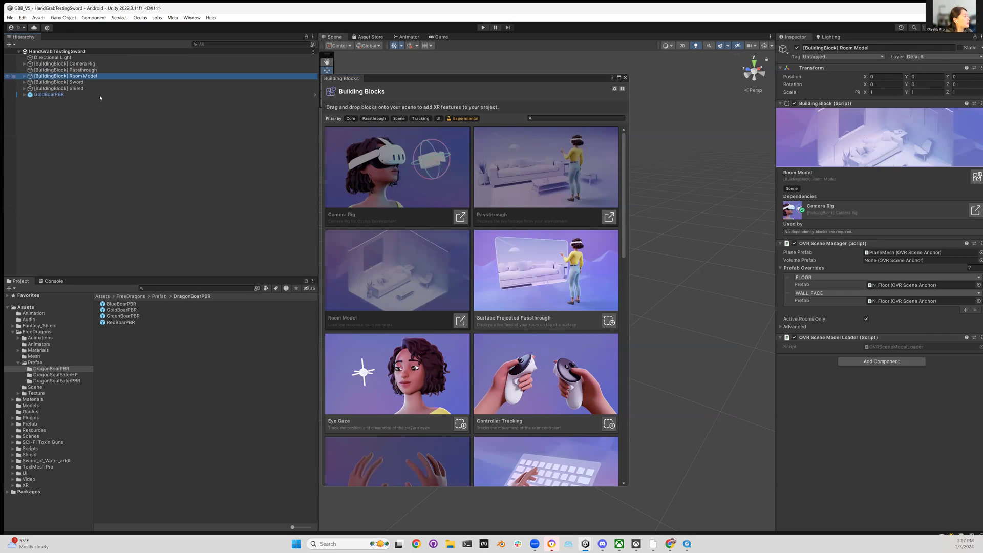
click(86, 82)
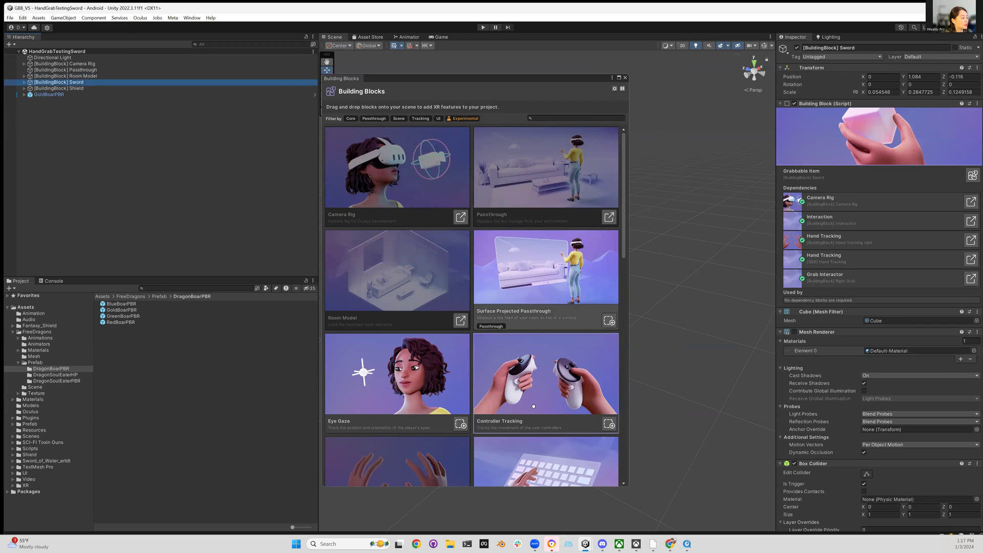
scroll(546, 347, down, 2)
scroll(547, 369, down, 2)
scroll(552, 392, down, 2)
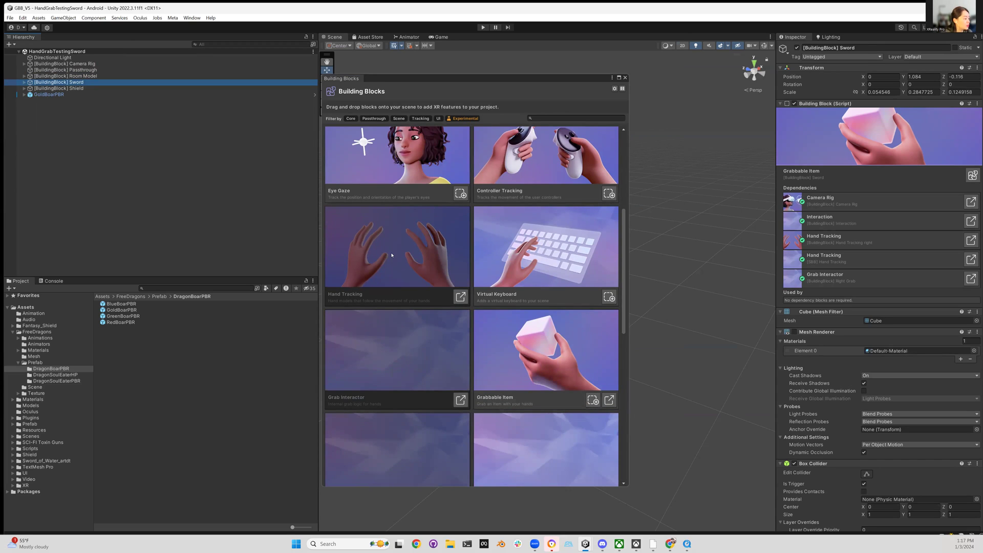
scroll(390, 300, down, 1)
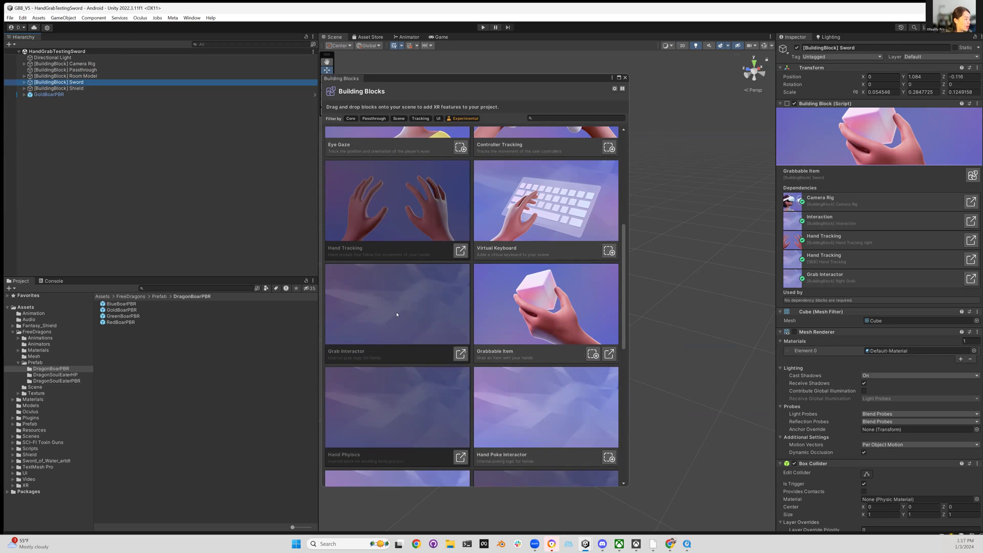
scroll(395, 315, down, 1)
scroll(392, 319, up, 1)
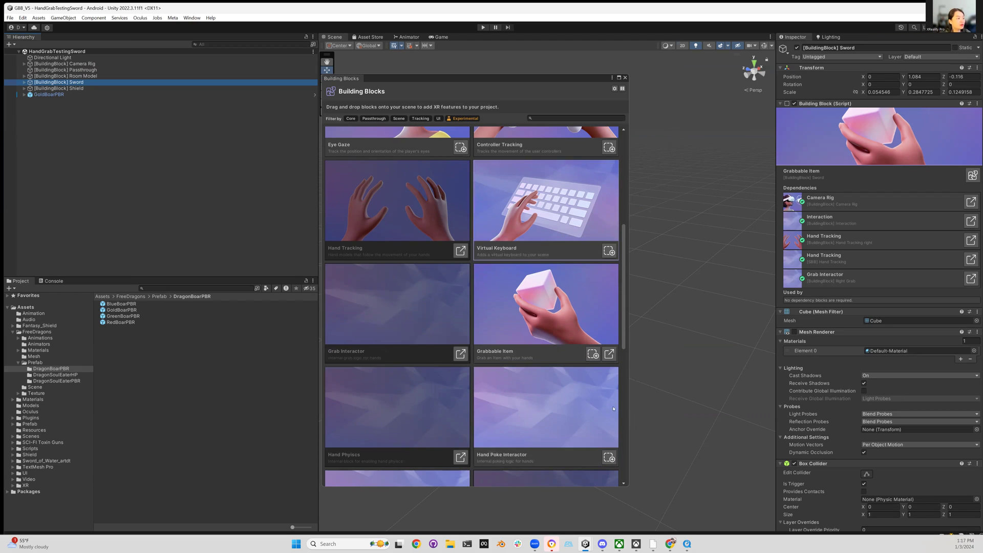
mouse_move(547, 208)
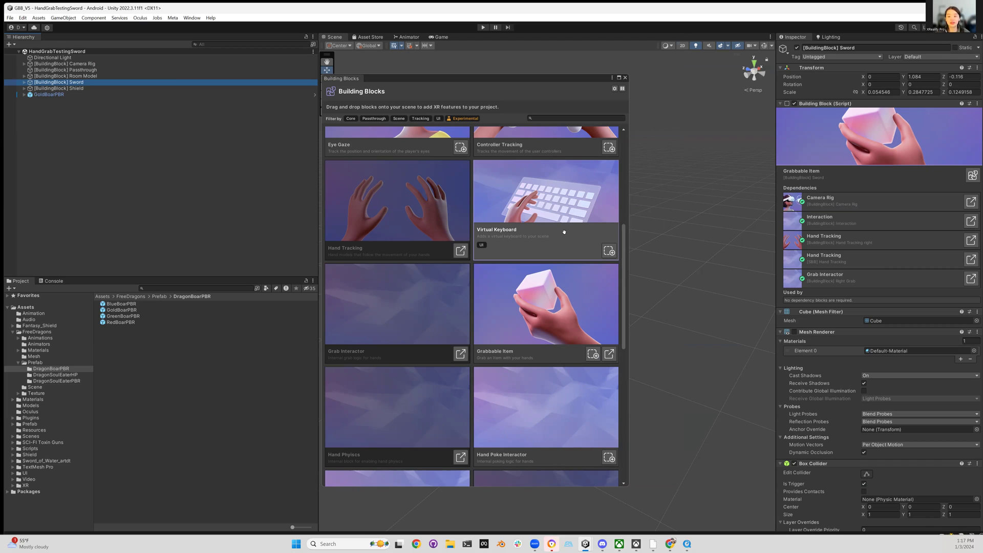
Select the Shield block in the Hierarchy.
click(185, 88)
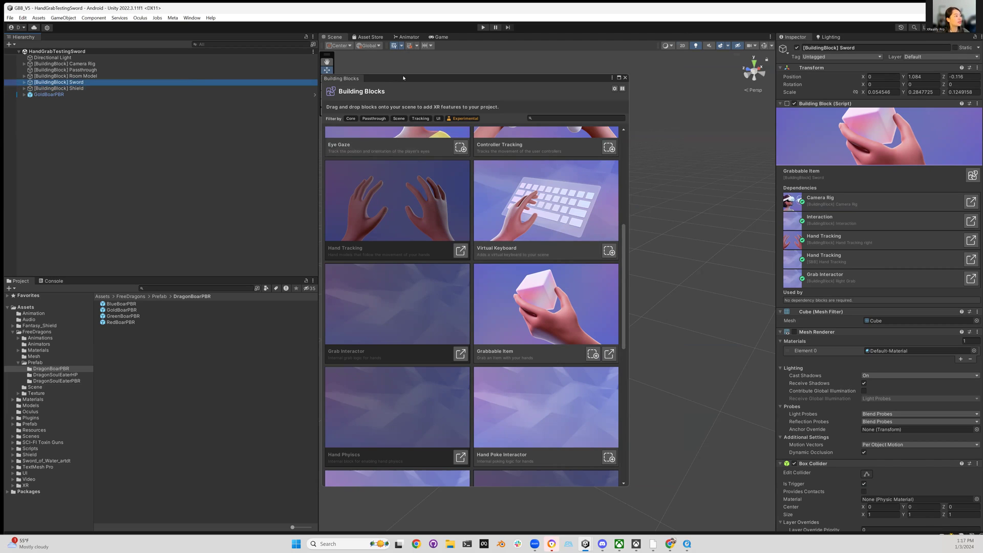
drag(414, 79, 467, 361)
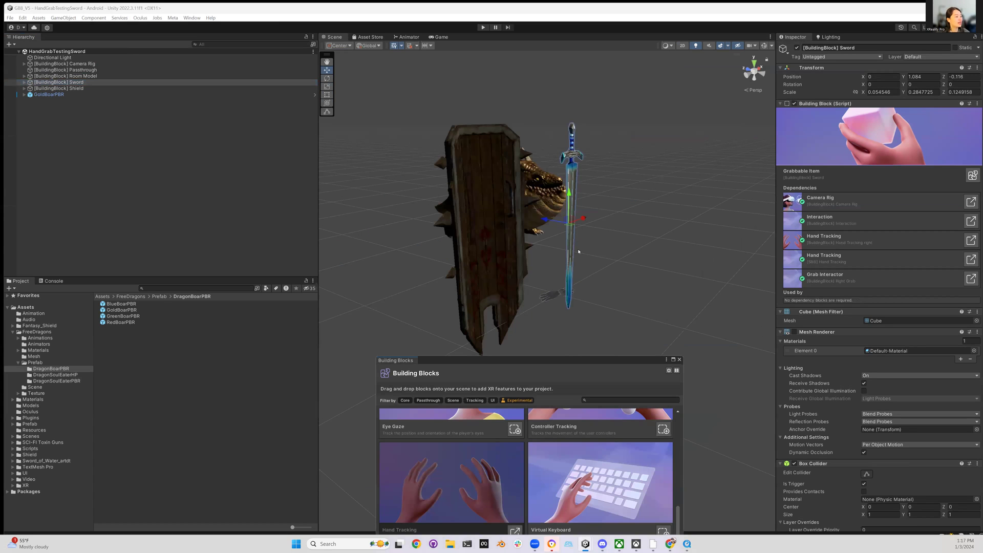
scroll(569, 270, up, 3)
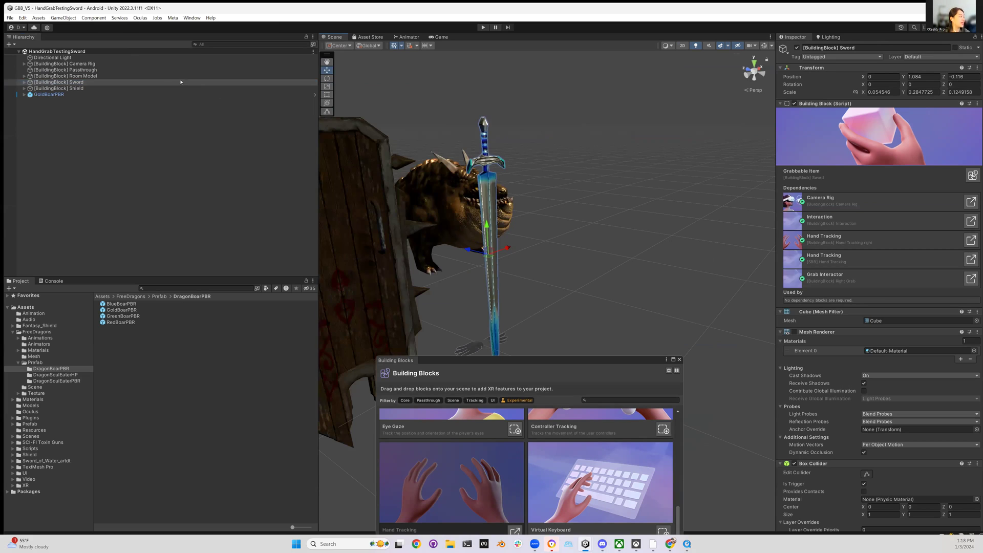
click(160, 88)
alt+drag(461, 292, 432, 295)
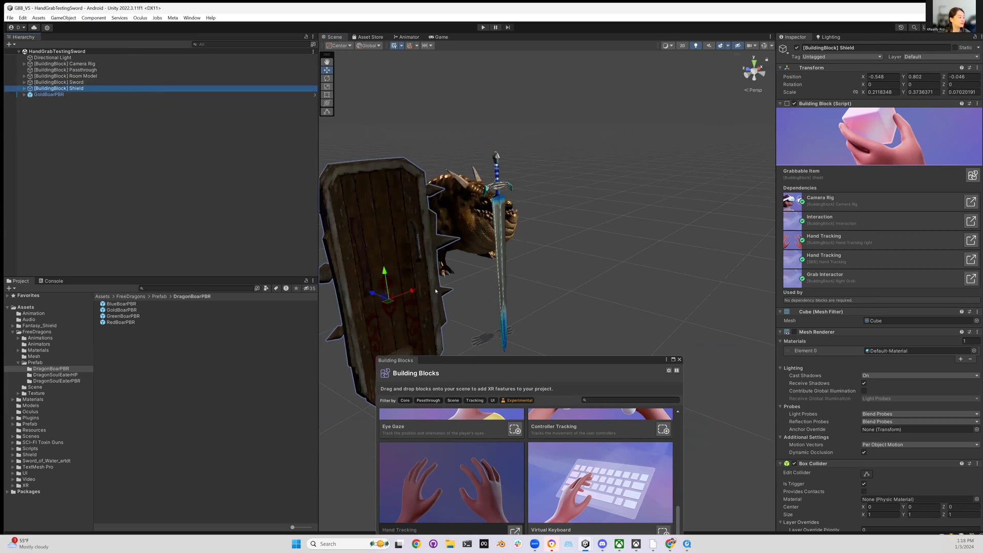
alt+drag(434, 250, 512, 241)
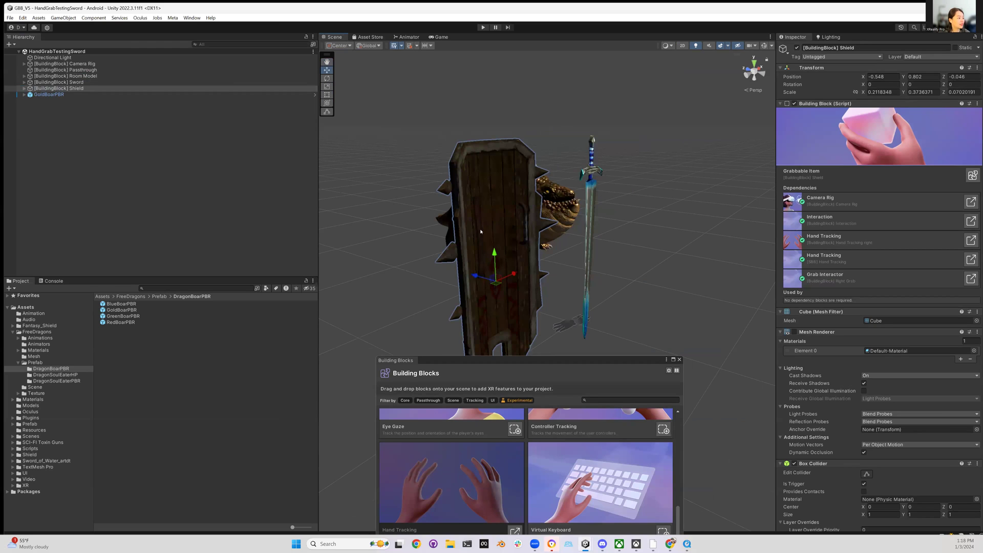
click(151, 94)
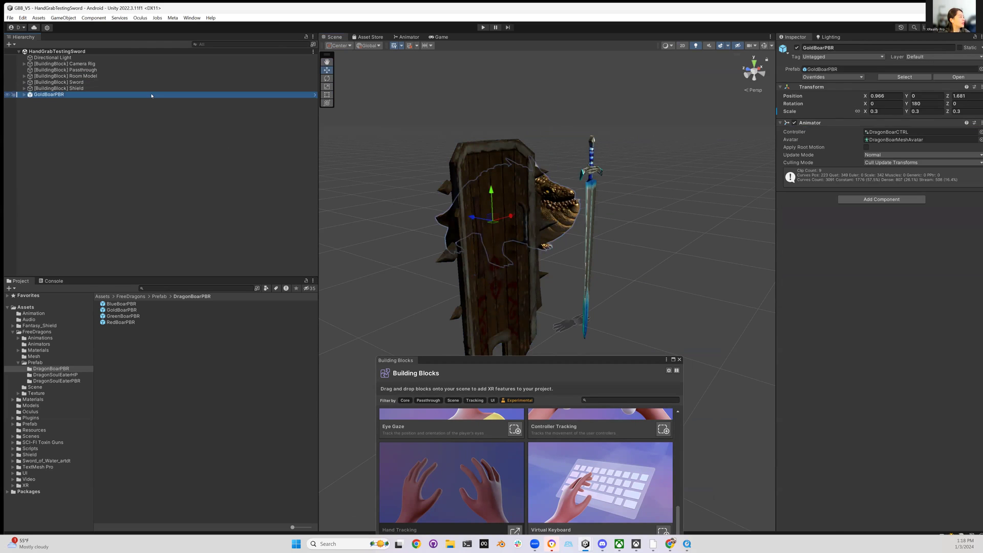
scroll(543, 281, up, 5)
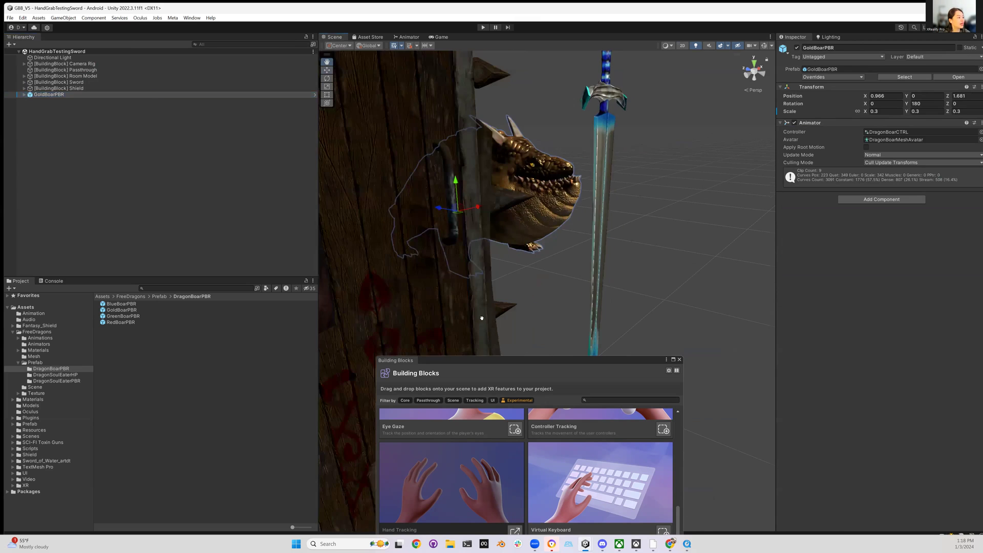
mouse_move(459, 332)
alt+mouse_down()
mouse_move(457, 248)
mouse_move(421, 220)
alt+mouse_up()
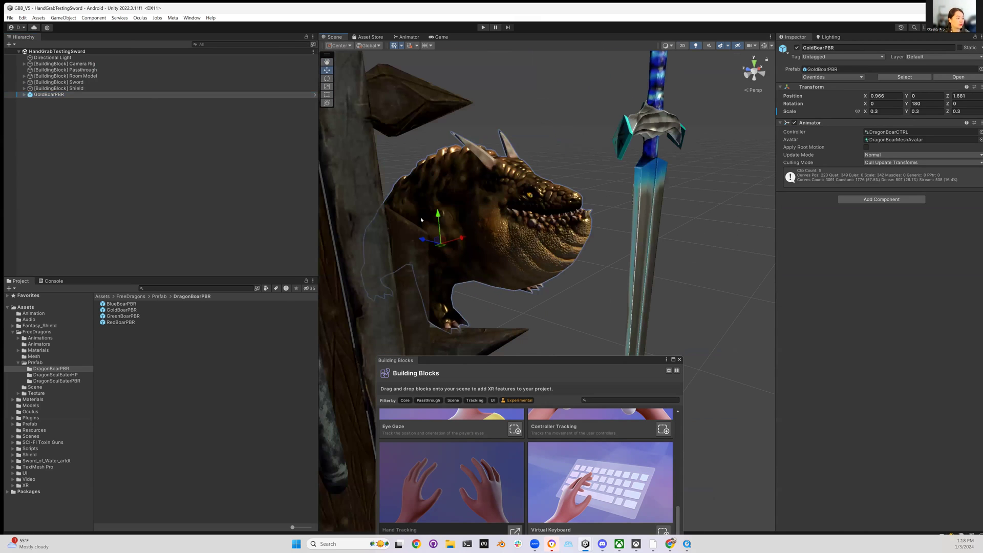
click(64, 82)
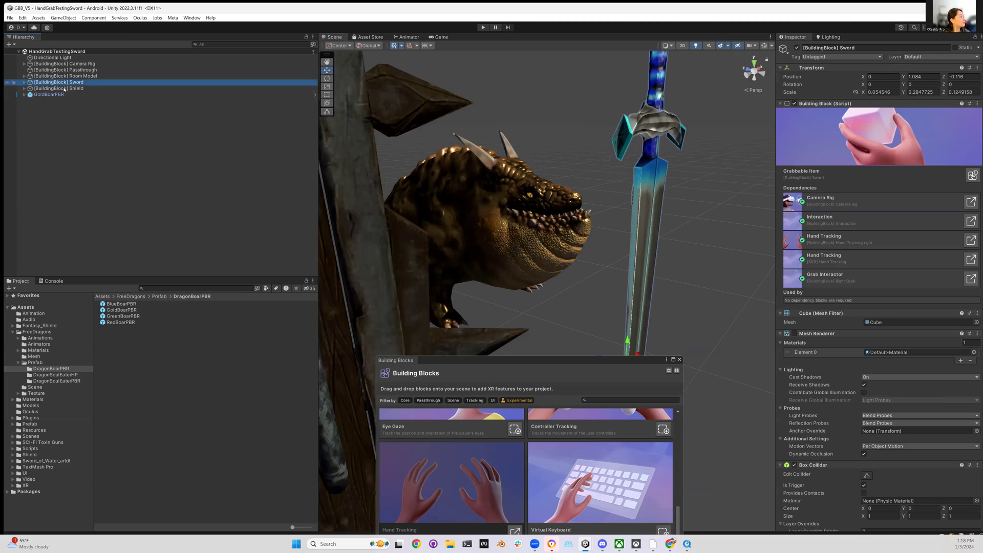
click(24, 82)
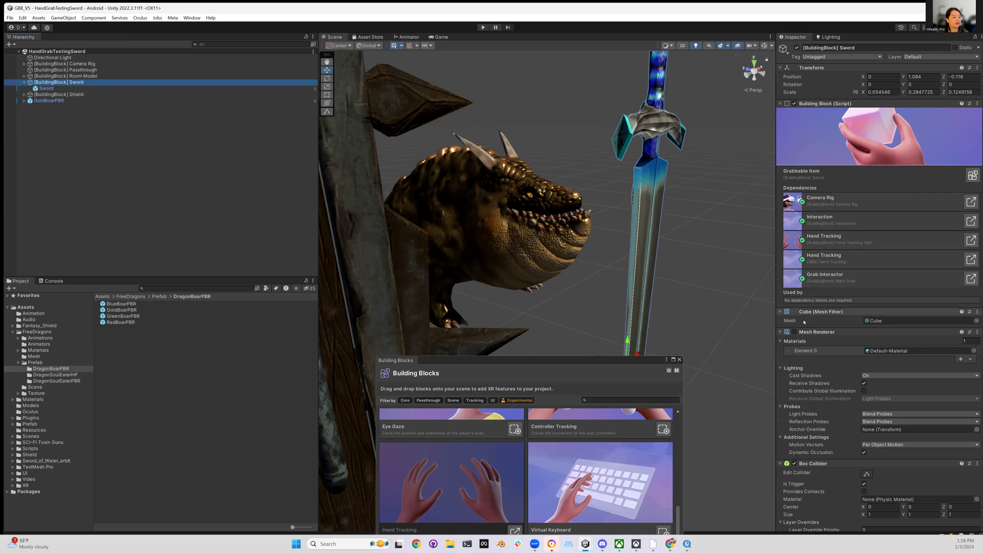
click(815, 333)
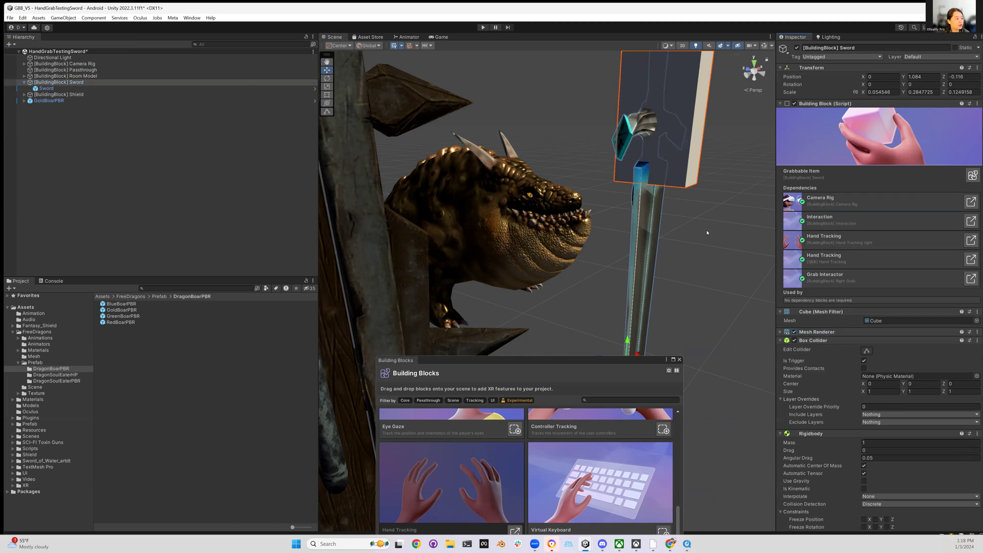
alt+drag(699, 223, 656, 217)
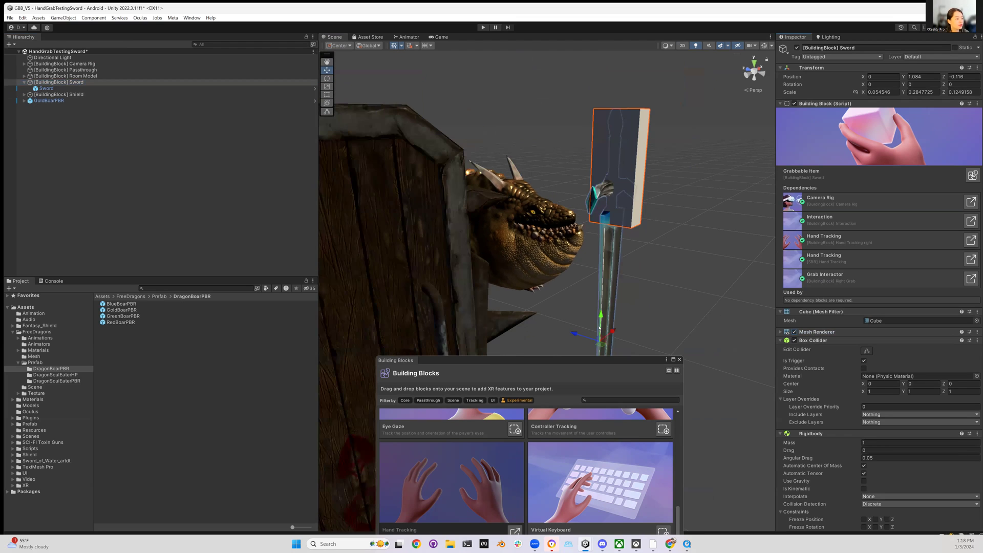
alt+drag(588, 347, 586, 354)
drag(558, 64, 563, 68)
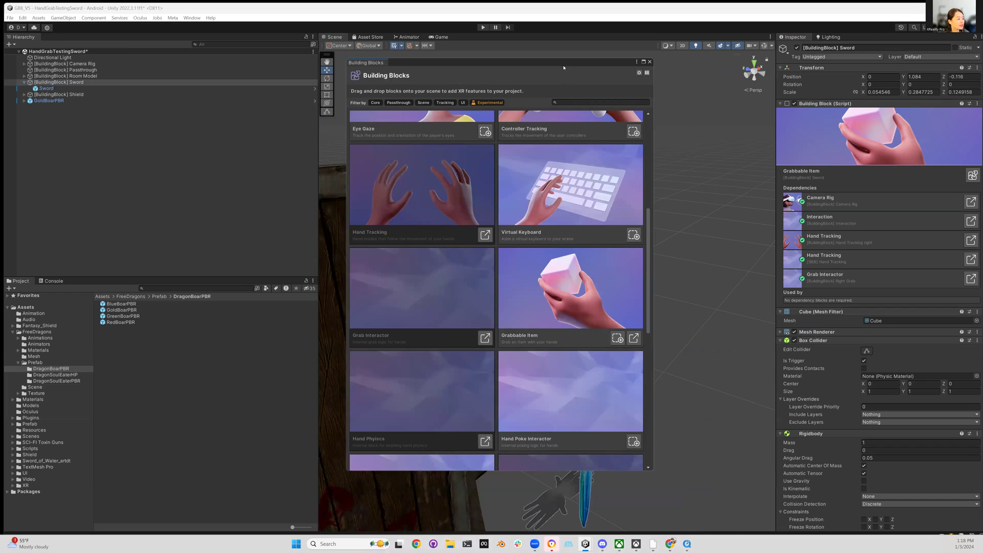
drag(597, 320, 593, 193)
click(46, 88)
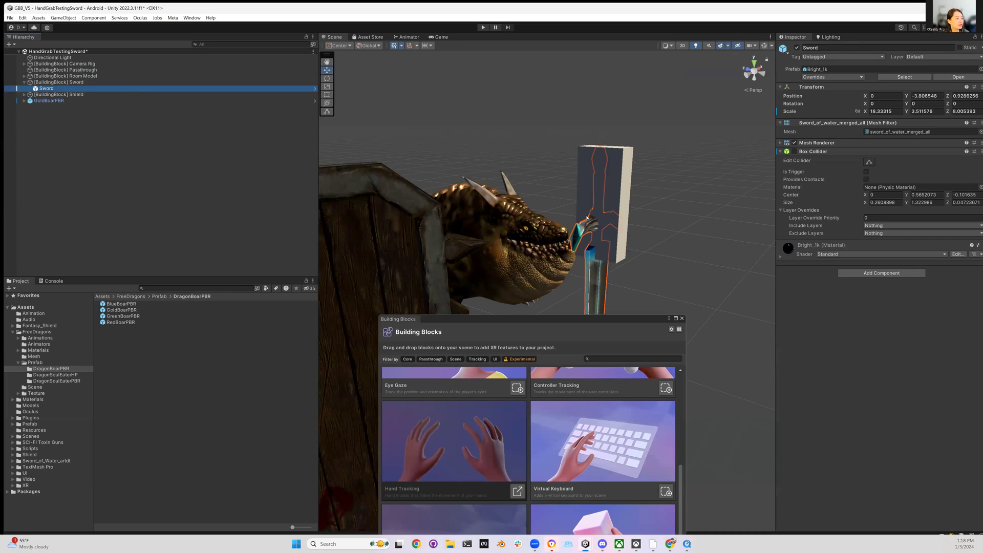
click(59, 82)
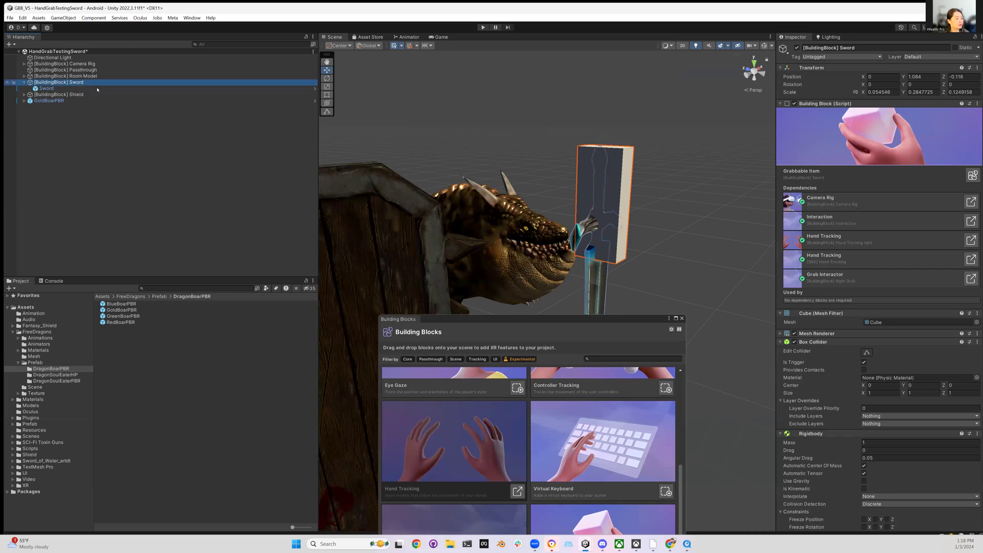
click(795, 333)
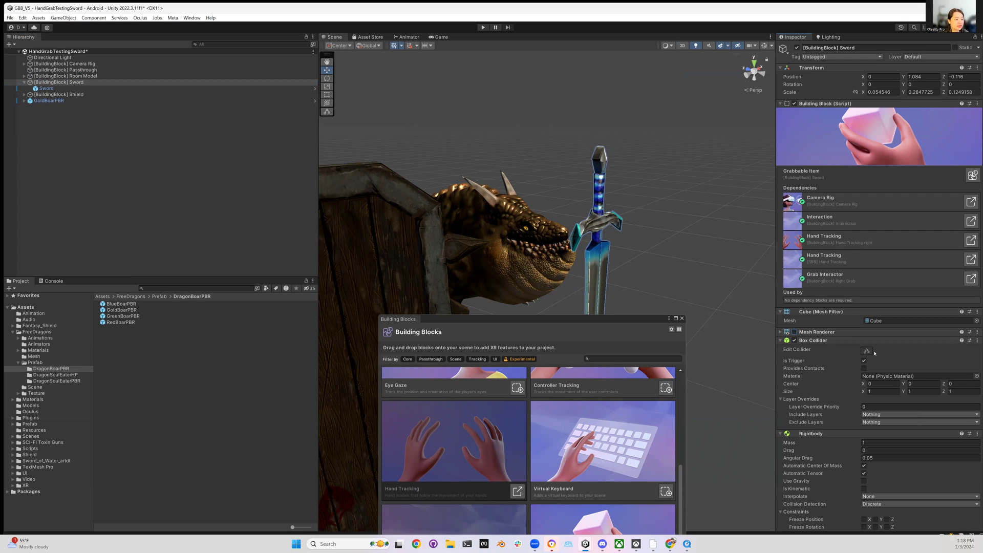
click(867, 352)
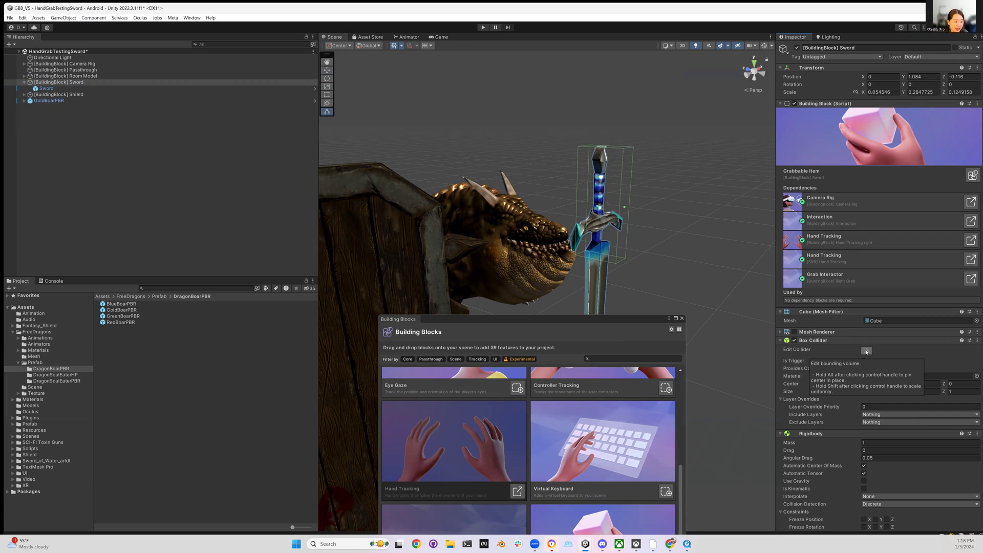
scroll(868, 351, down, 3)
scroll(868, 361, down, 2)
scroll(875, 379, up, 3)
scroll(870, 382, down, 3)
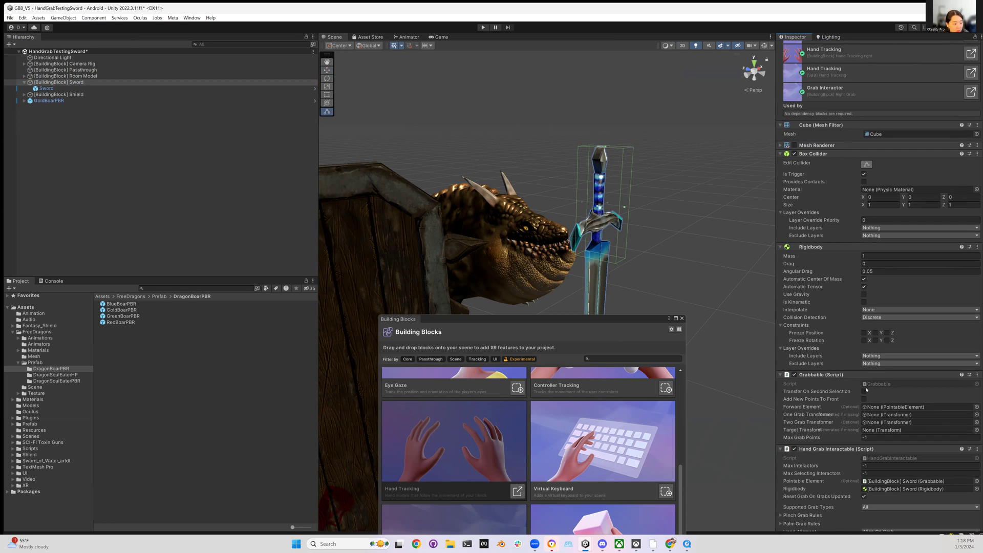
scroll(867, 389, down, 3)
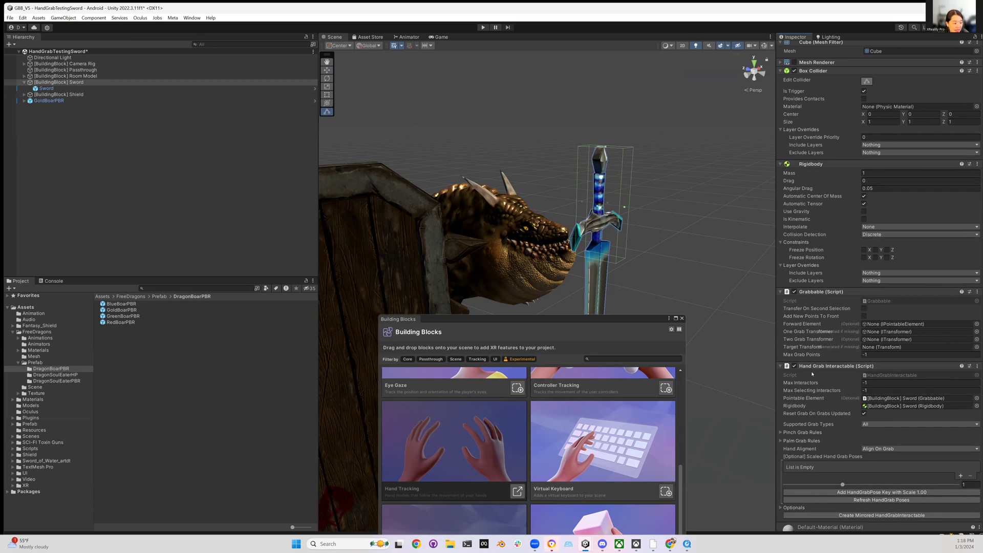
scroll(850, 380, down, 1)
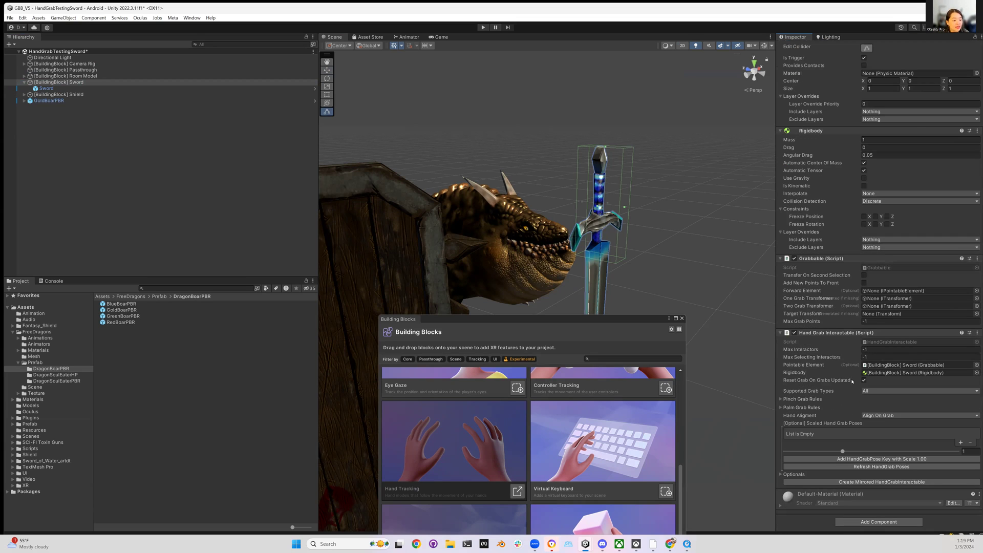
scroll(852, 382, up, 4)
scroll(851, 381, up, 4)
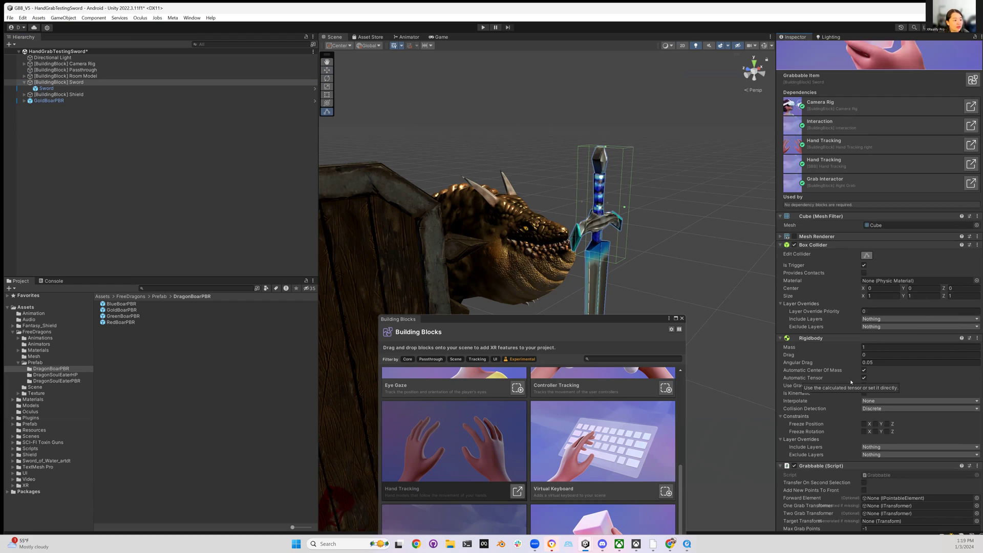
Select the Shield block and turn on its grab cube's Mesh Renderer.
click(106, 94)
scroll(800, 362, down, 3)
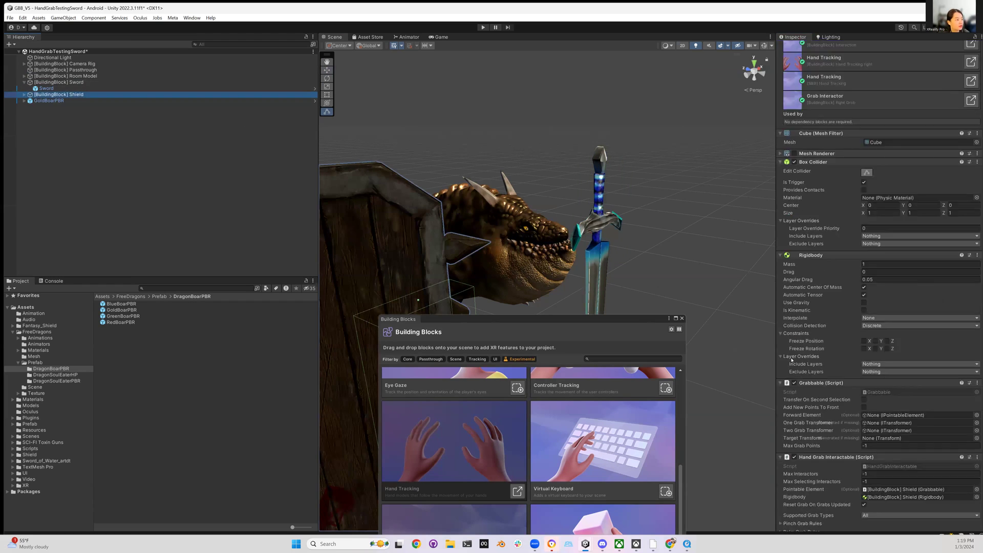
drag(497, 321, 739, 417)
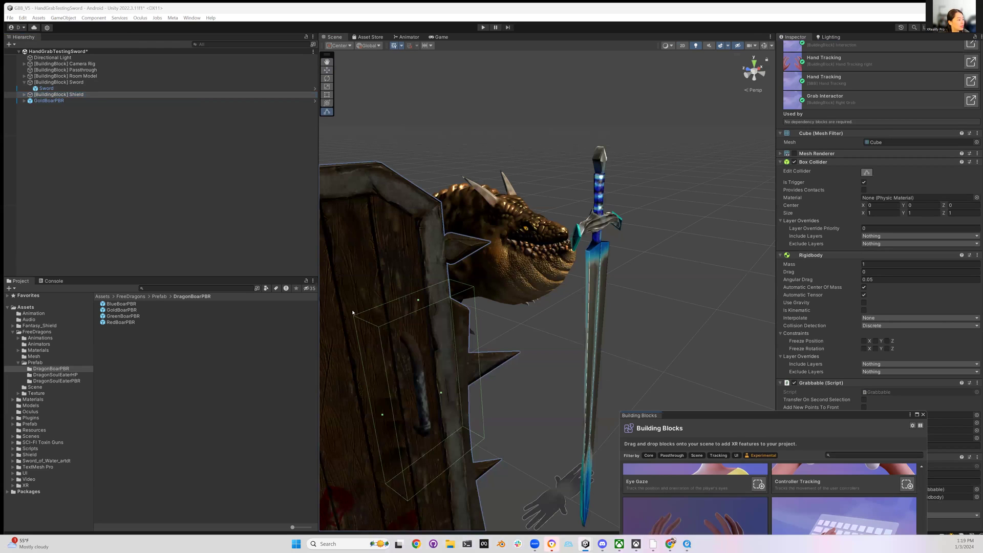
alt+drag(538, 346, 411, 327)
alt+drag(454, 297, 797, 240)
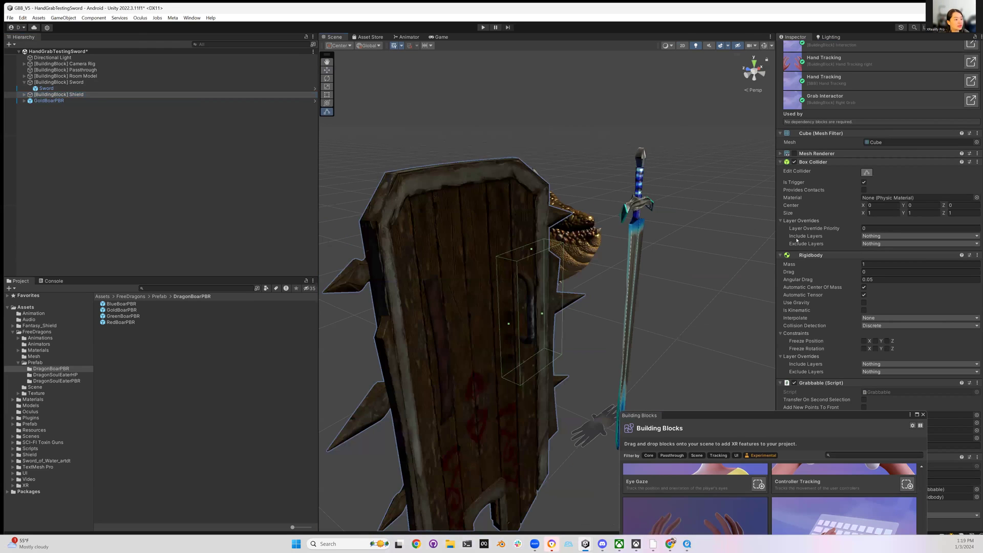
click(795, 154)
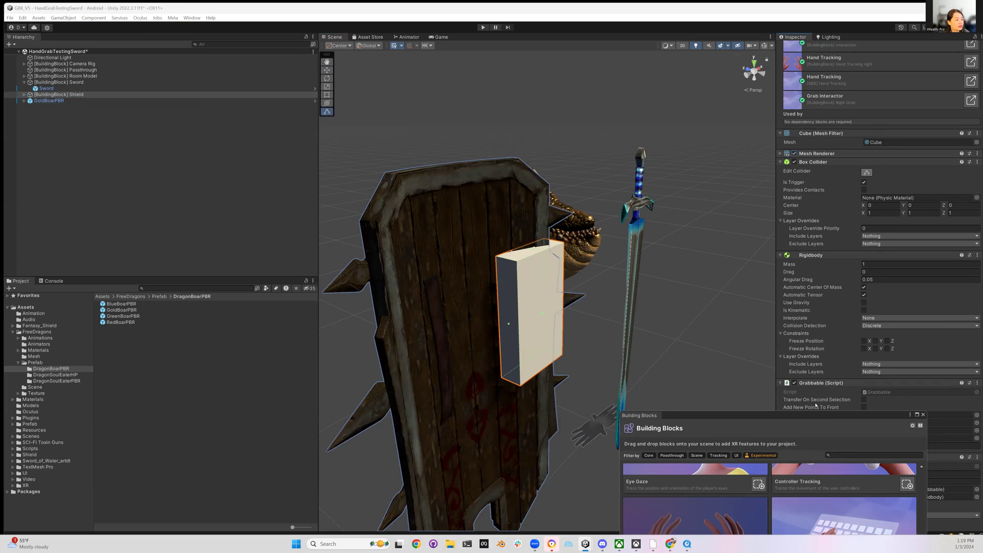
Turn the cube's Mesh Renderer back off and select the GoldBoarPBR dragon.
drag(815, 415, 751, 344)
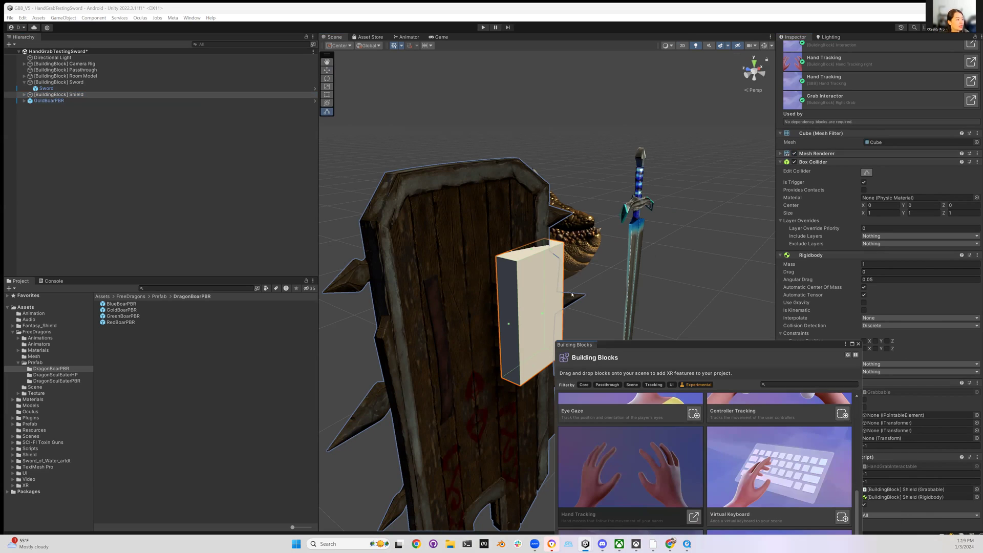
click(795, 153)
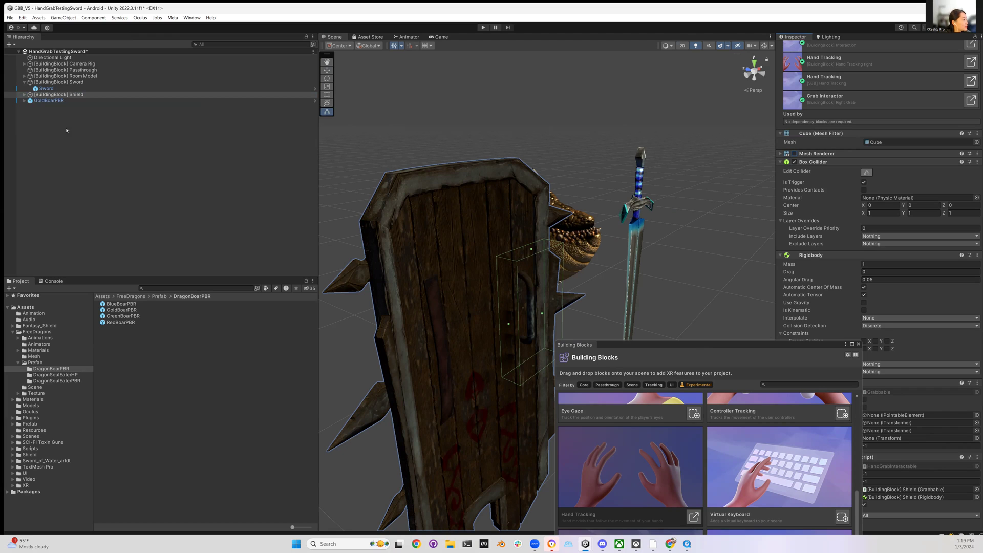
click(62, 101)
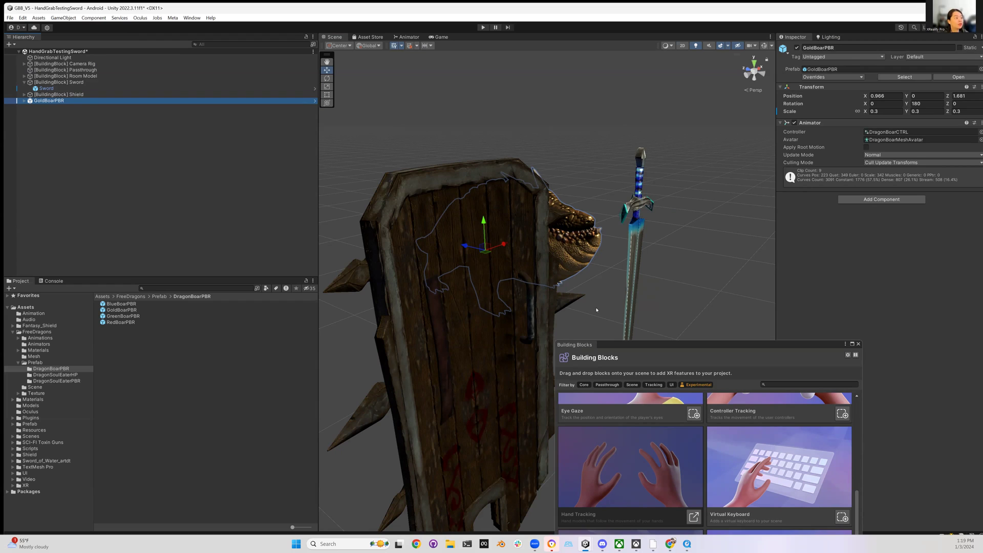
Deselect the dragon, save with Ctrl+S, and view the Lighting window's Environment settings.
click(98, 205)
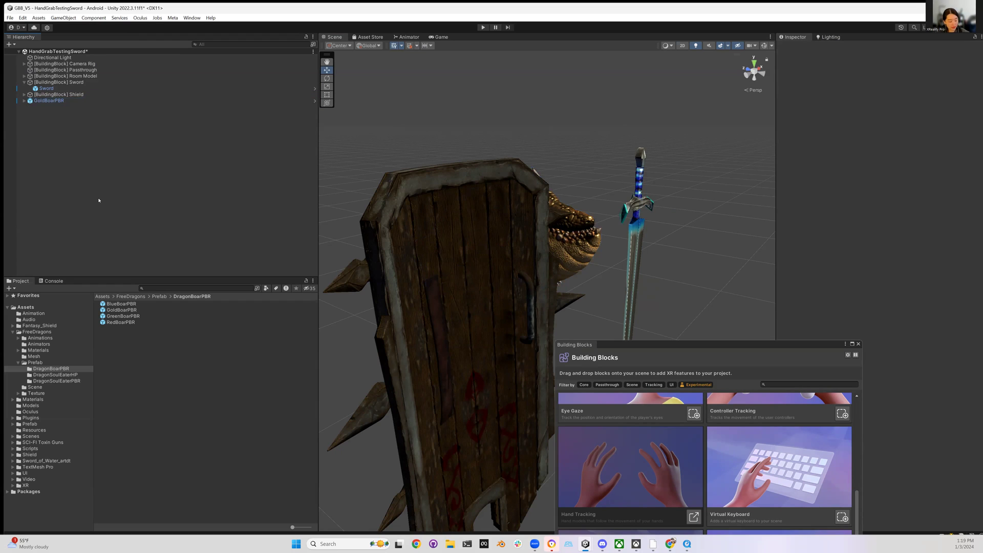
key(ctrl+s)
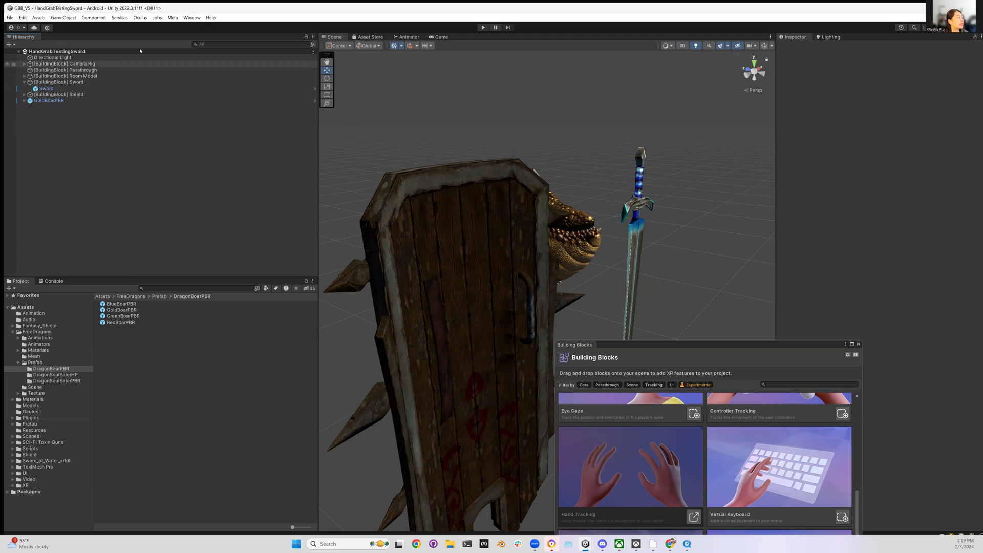
click(191, 17)
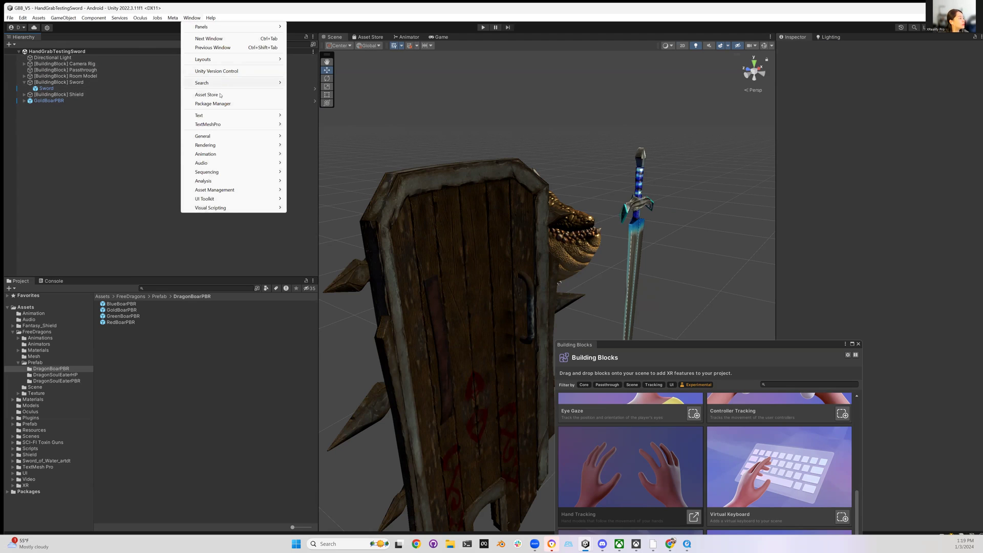
mouse_move(205, 145)
click(311, 145)
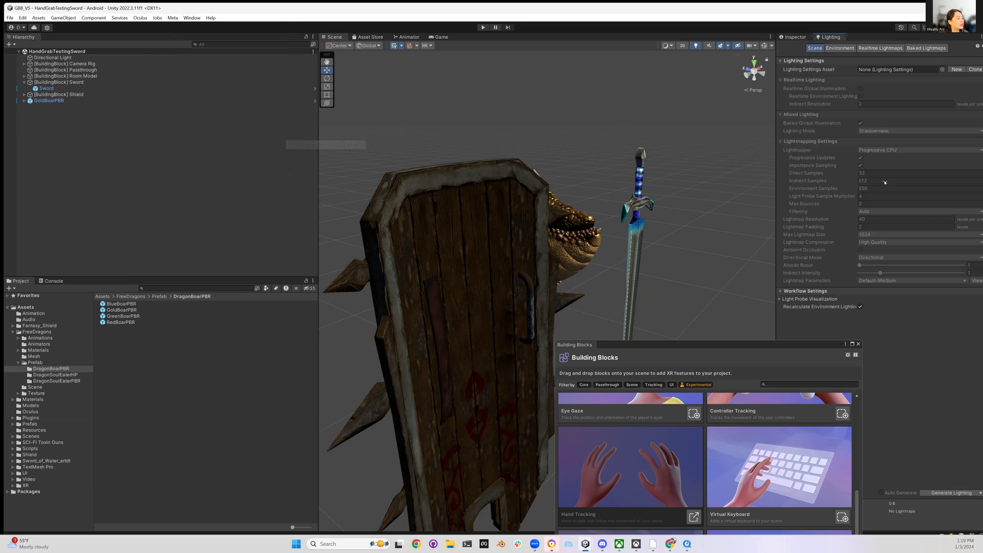
click(841, 48)
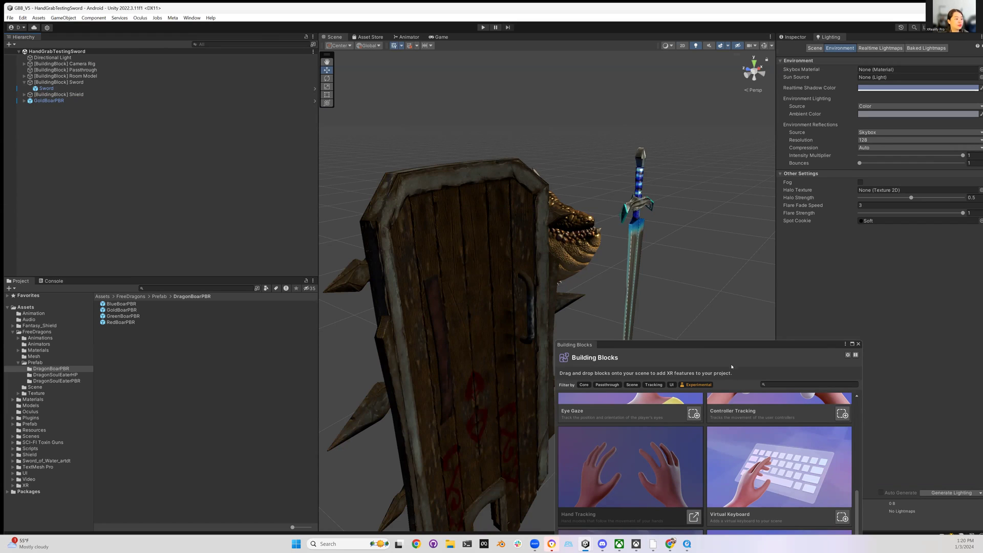
drag(709, 345, 534, 76)
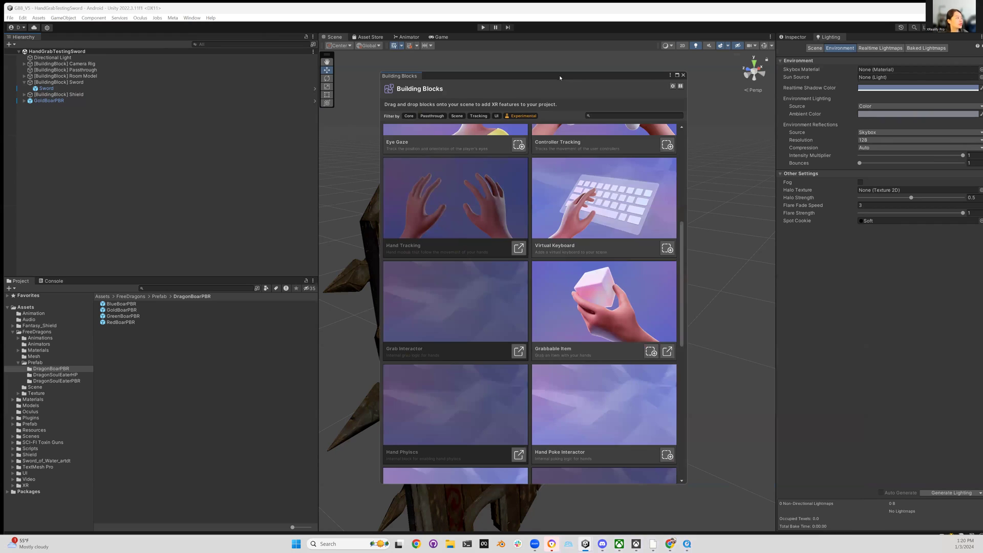
Close the Building Blocks window and video player, then shift the MRWorkshop_01 editor window.
click(682, 76)
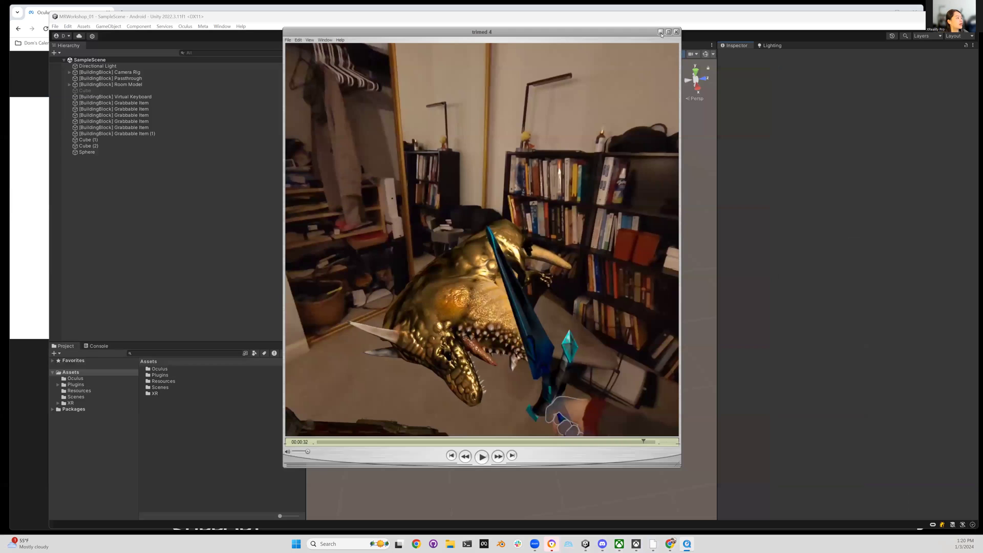
click(662, 33)
drag(664, 21, 646, 17)
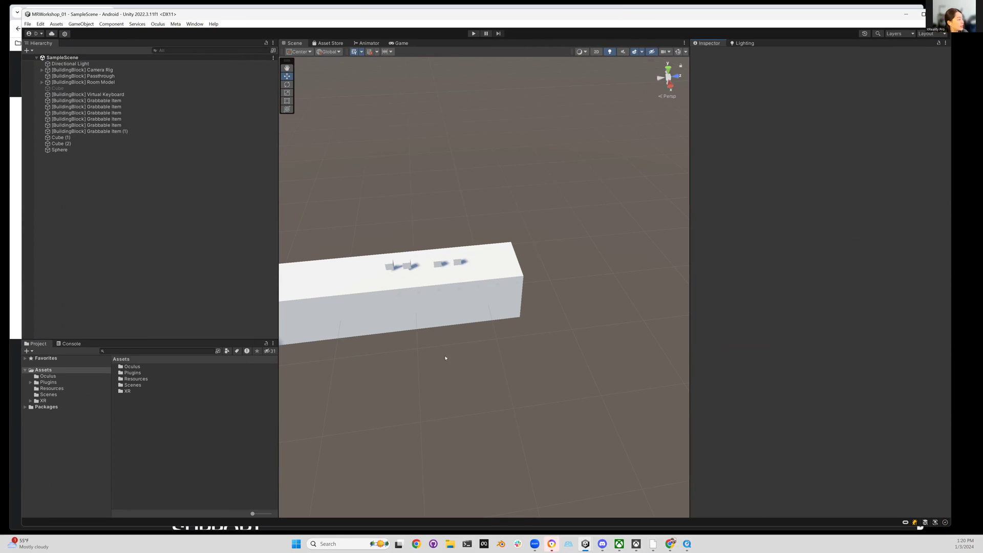
Raise the Hierarchy/Project splitter and browse the Oculus tools menu.
drag(212, 339, 219, 301)
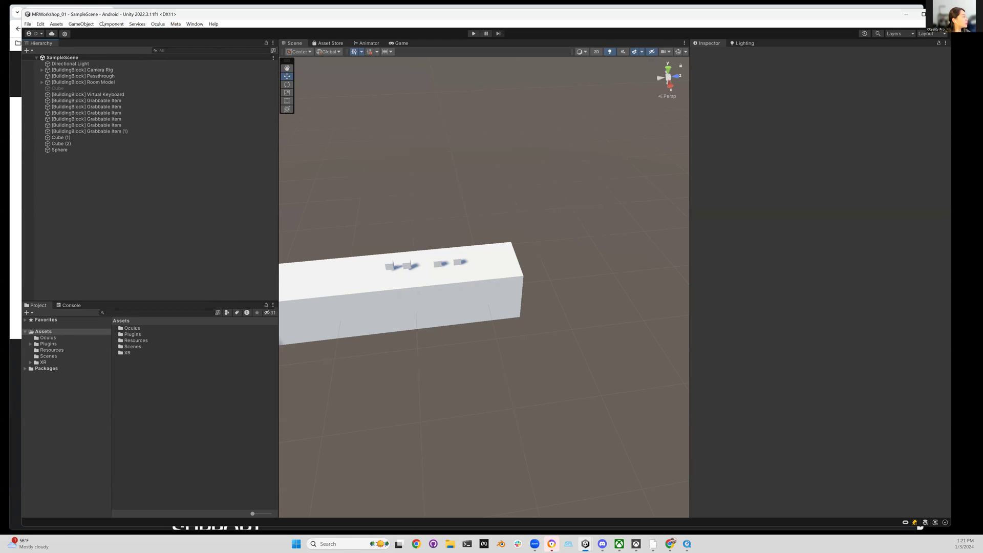
click(156, 26)
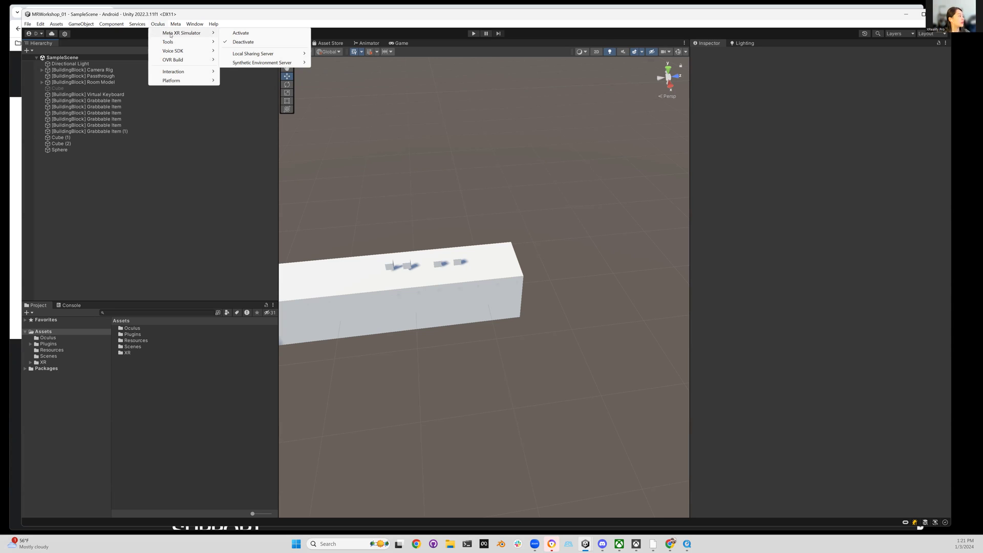
mouse_move(177, 41)
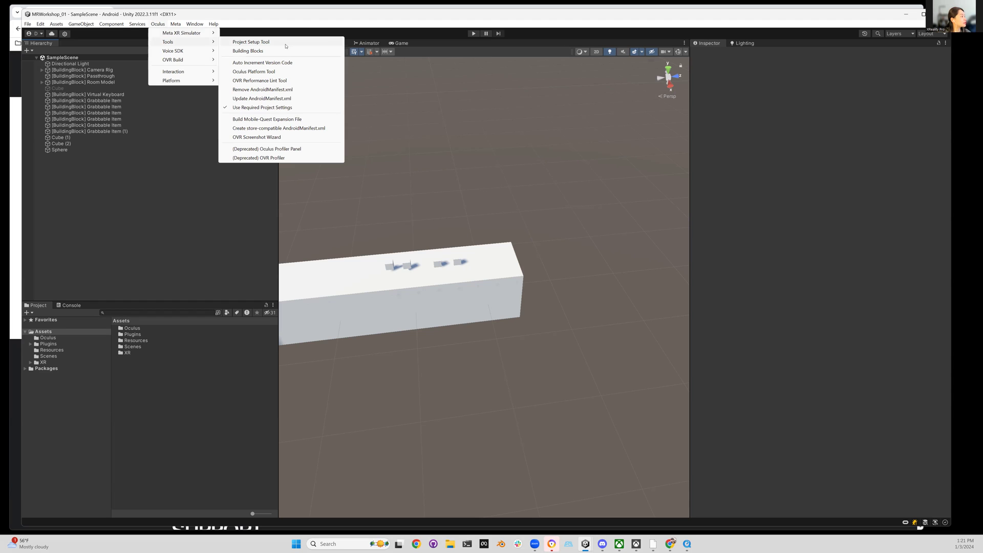
Create a new scene named HandGrab in the Scenes folder.
click(160, 376)
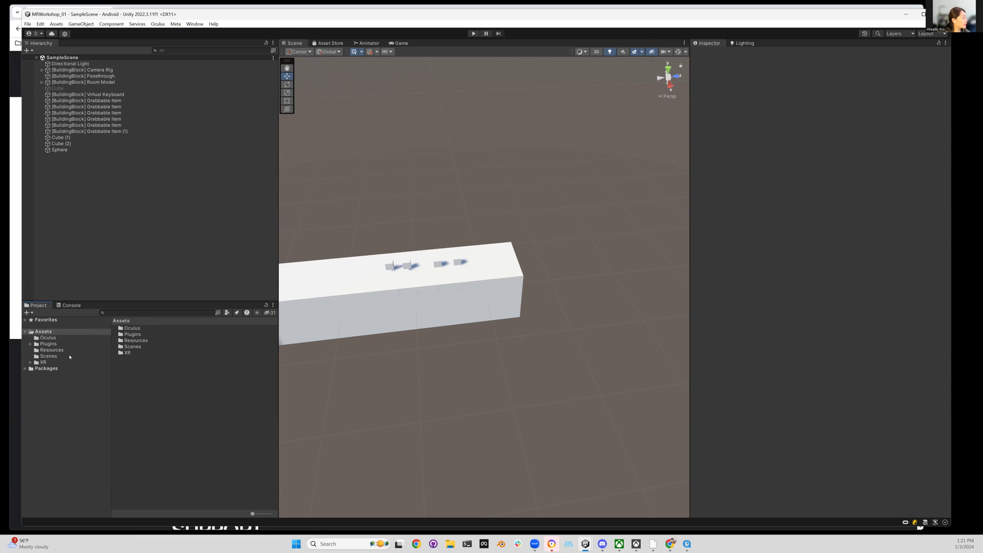
click(47, 357)
right_click(141, 350)
mouse_move(201, 120)
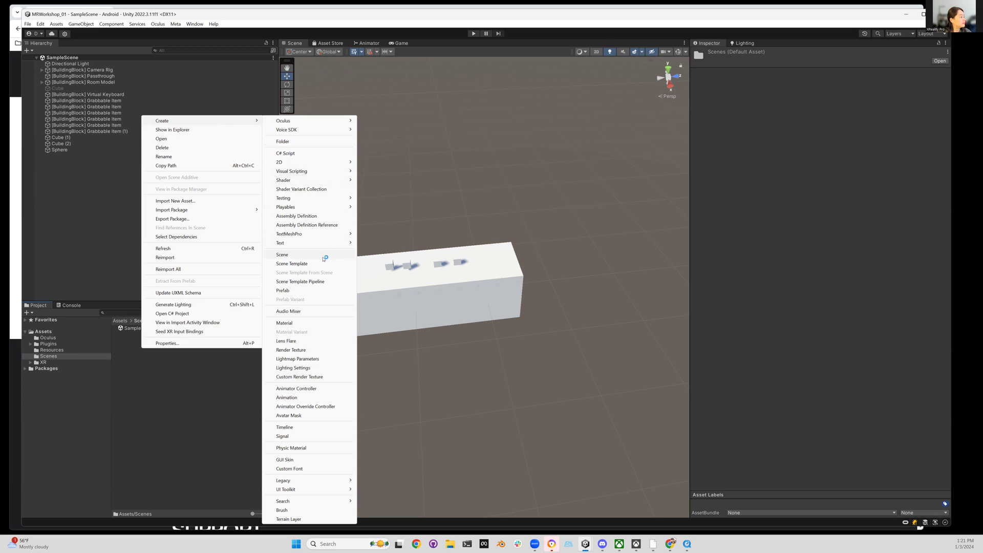
click(325, 254)
text(Hani)
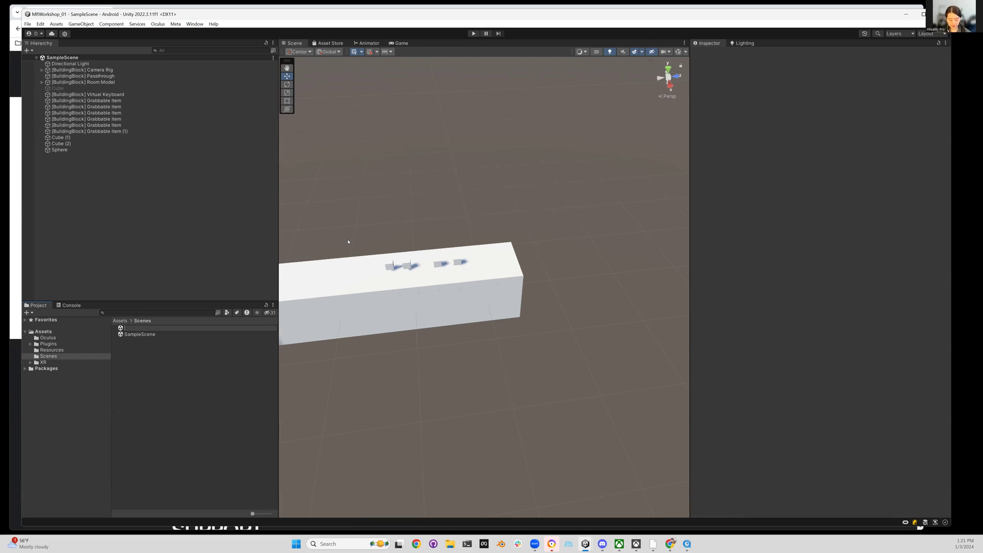
text(d)
text(Grab)
key(Return)
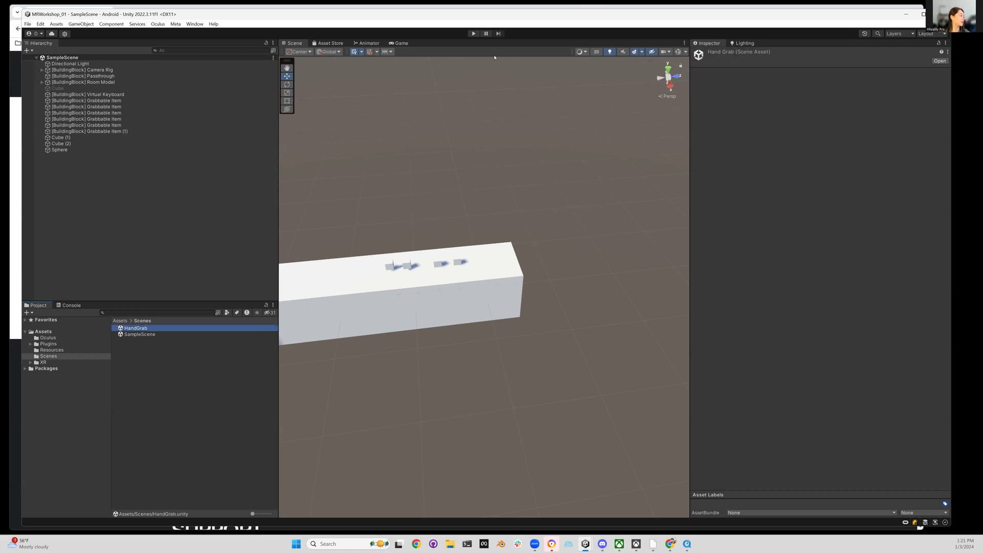
Open the HandGrab scene and bring up the Main Camera's context menu.
click(216, 328)
double_click(135, 328)
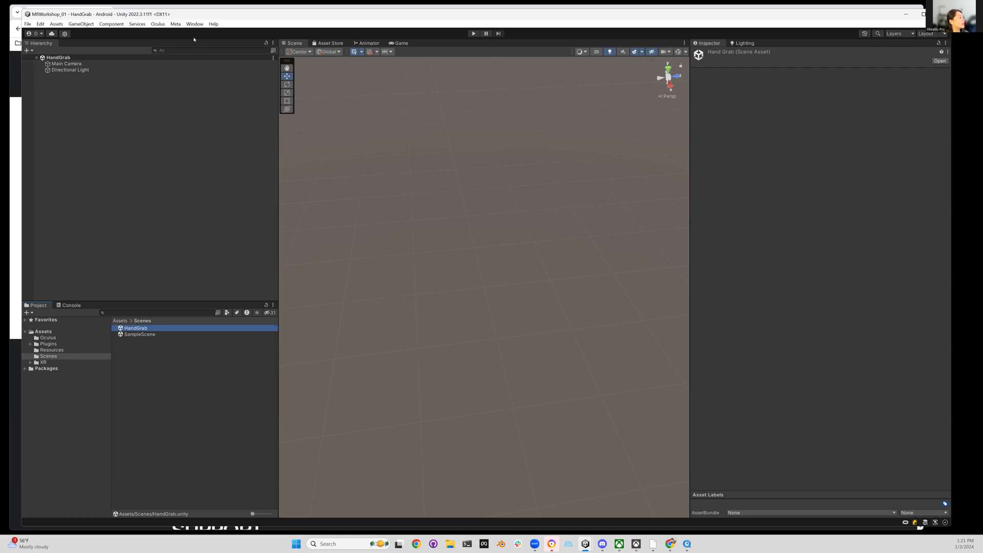
click(67, 64)
right_click(116, 64)
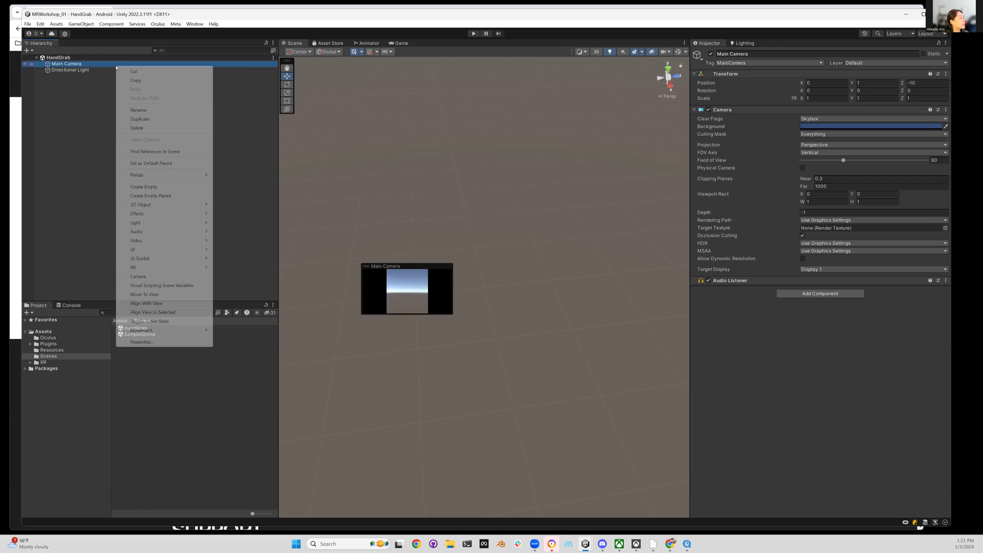
Delete the Main Camera and open the Building Blocks catalogue.
click(181, 128)
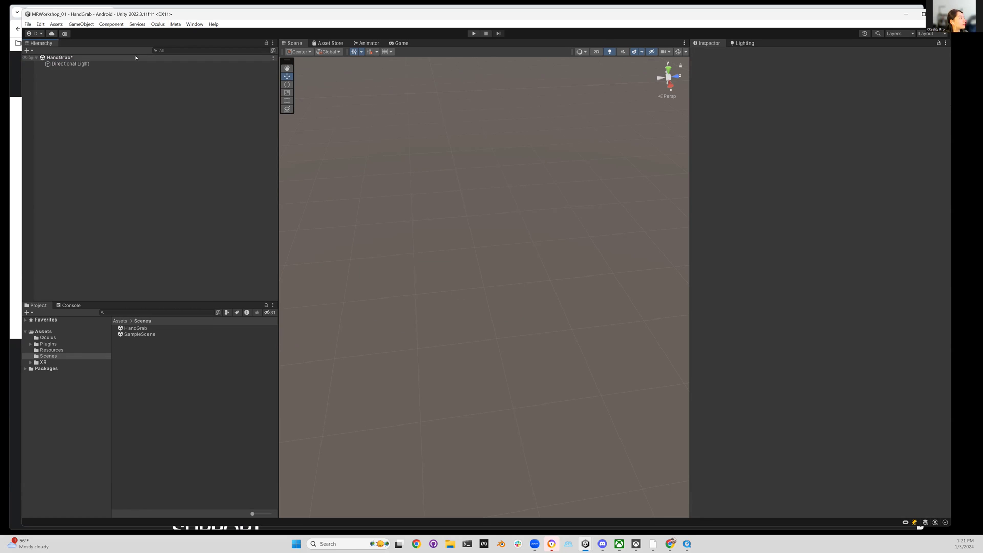
click(159, 24)
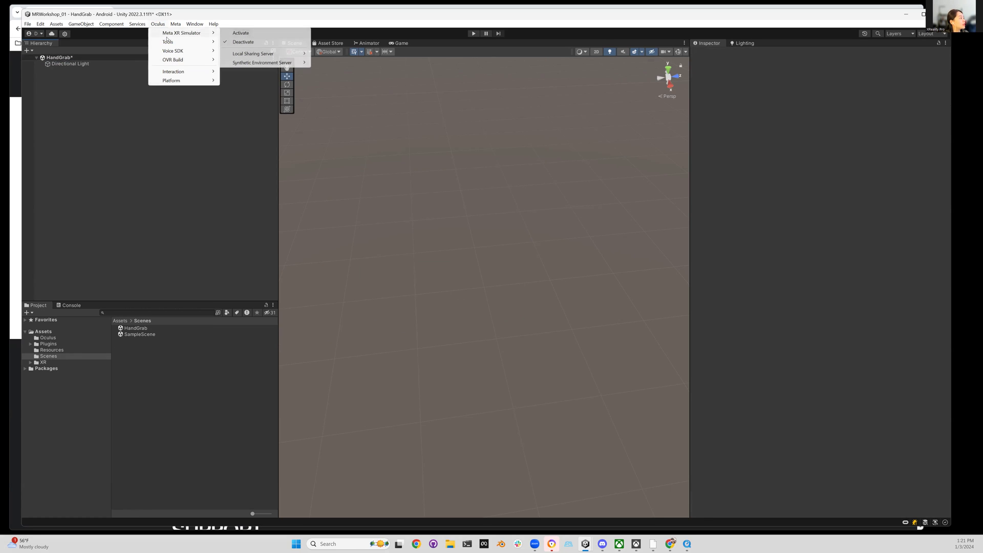
mouse_move(169, 42)
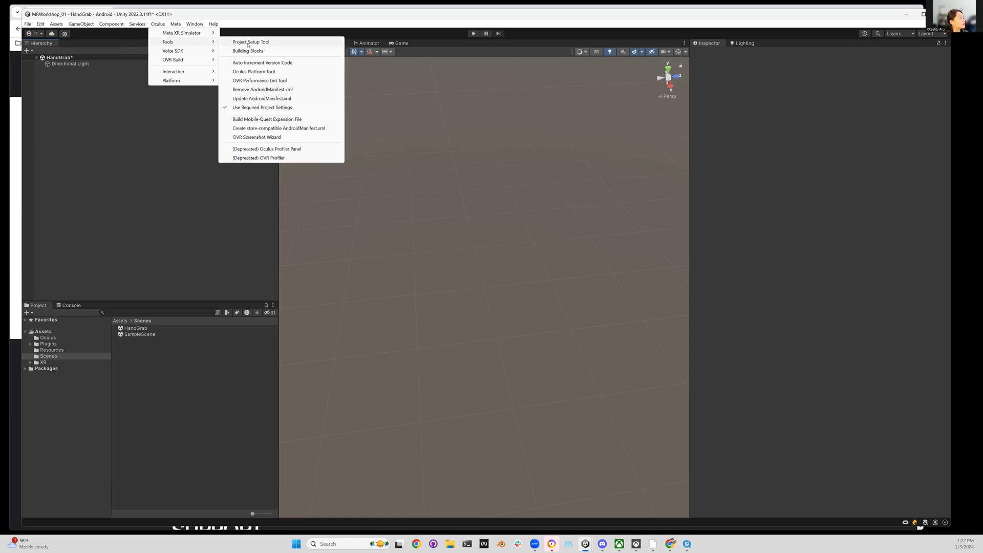
click(262, 51)
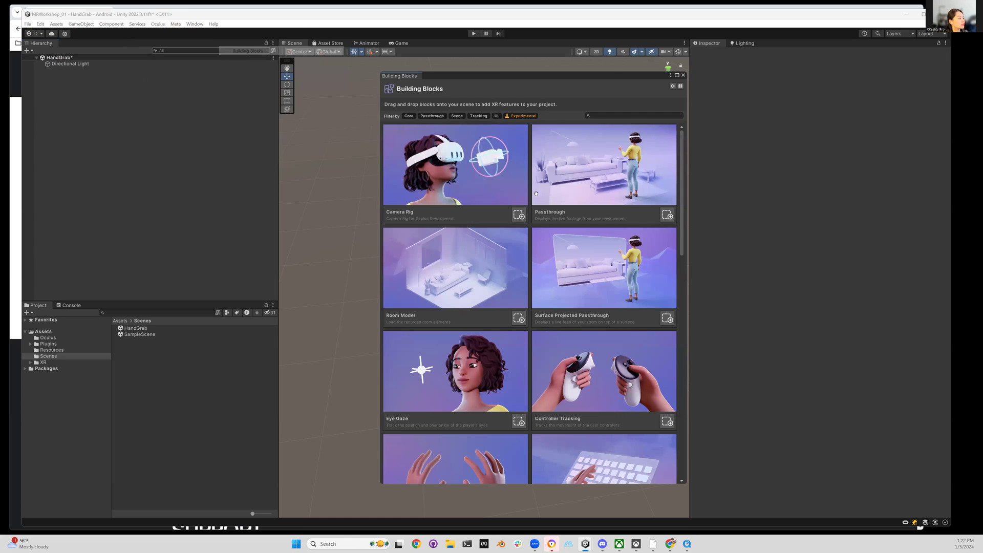
Add the Camera Rig, Passthrough and Room Model blocks to the scene.
click(518, 215)
click(667, 215)
scroll(511, 309, down, 2)
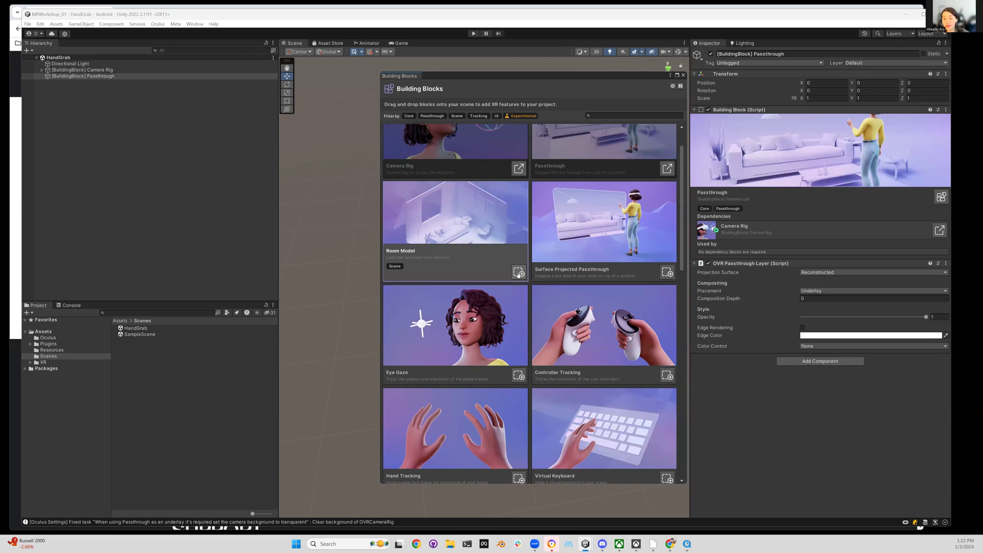
click(519, 273)
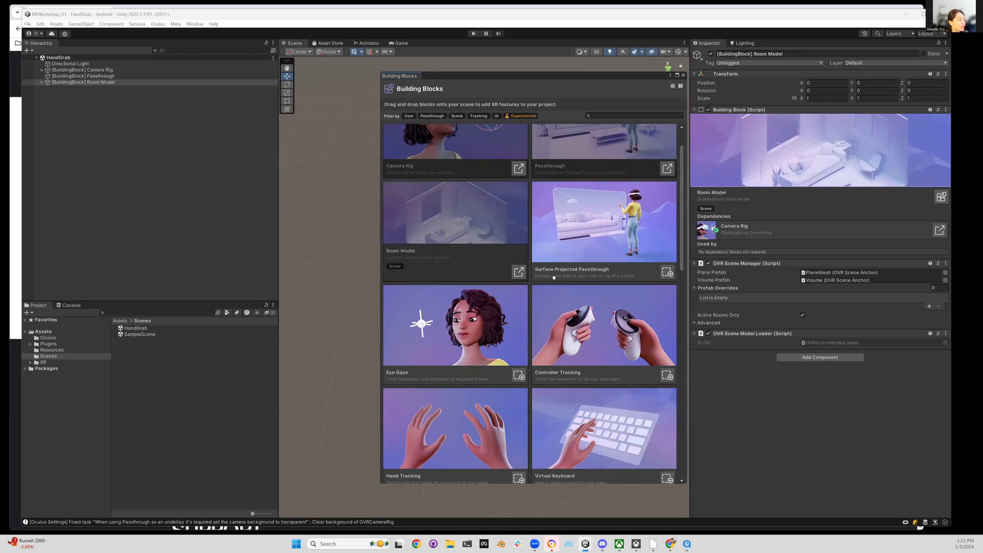
scroll(635, 278, down, 1)
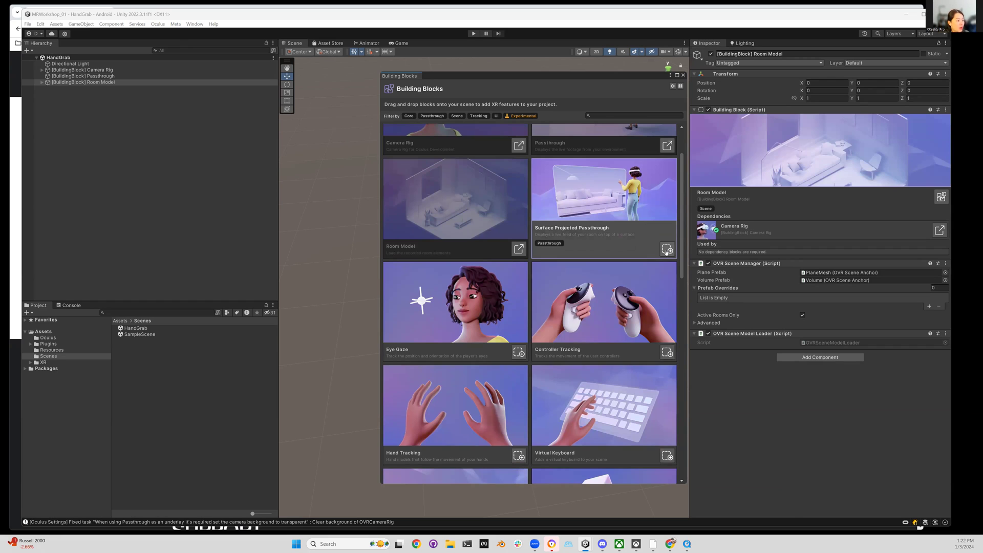
scroll(522, 316, down, 2)
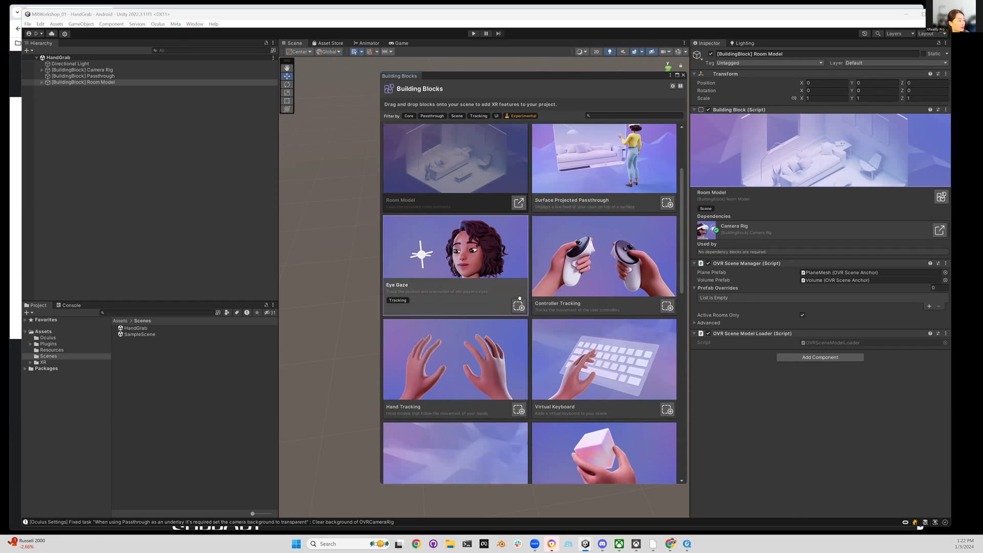
scroll(568, 280, down, 2)
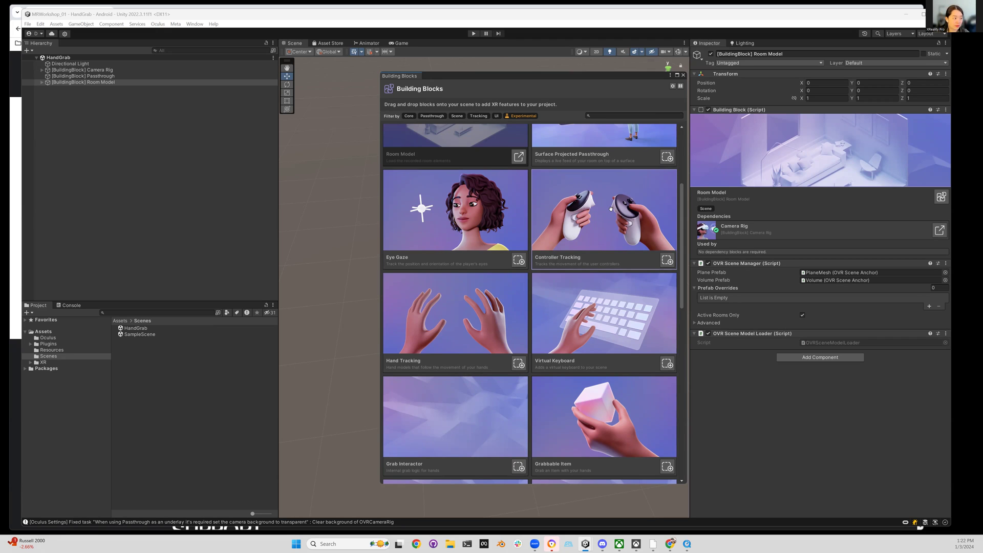
scroll(613, 208, down, 1)
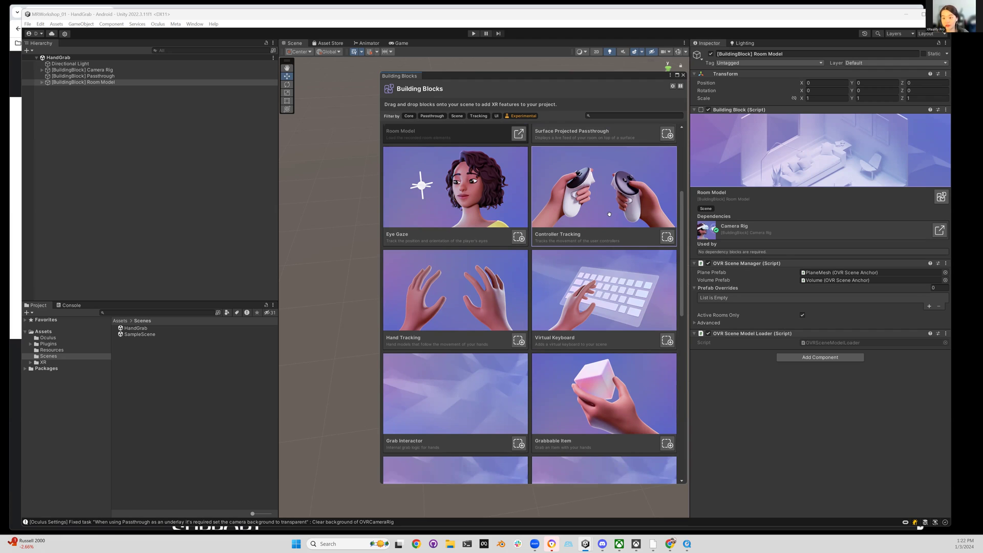
Add Hand Tracking, Grab Interactor, Grabbable Item, Hand Physics and Synthetic Hands blocks.
click(519, 343)
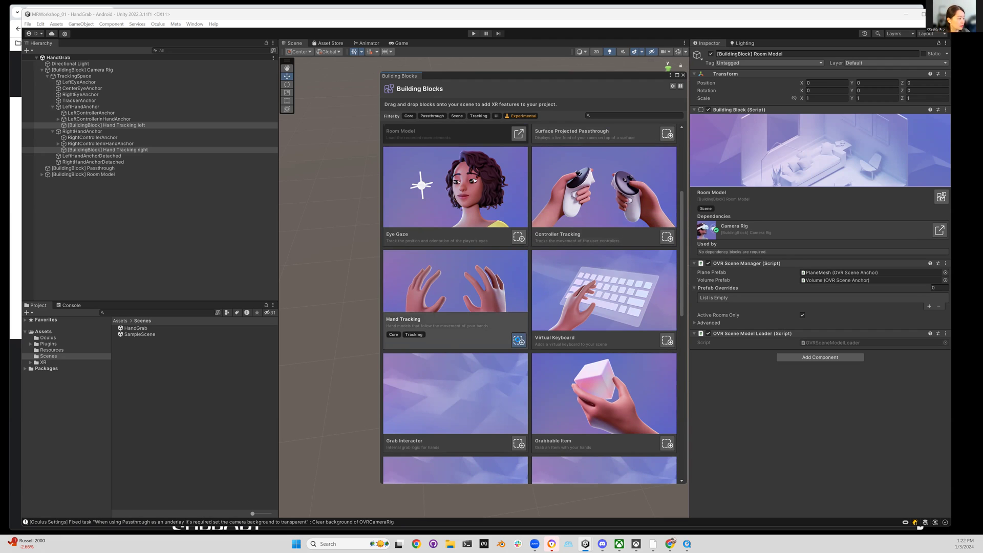
scroll(520, 353, down, 3)
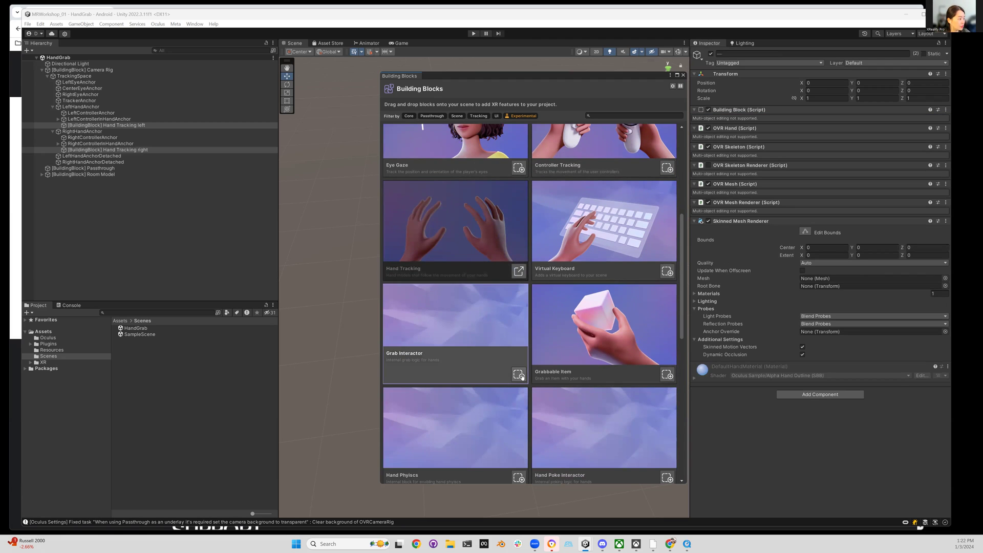
click(519, 375)
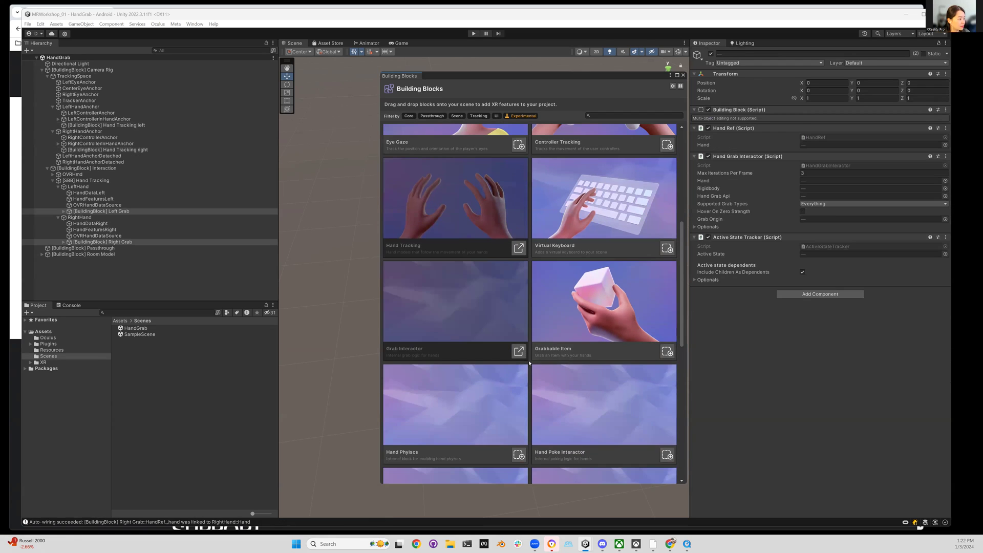
click(667, 351)
scroll(562, 357, down, 2)
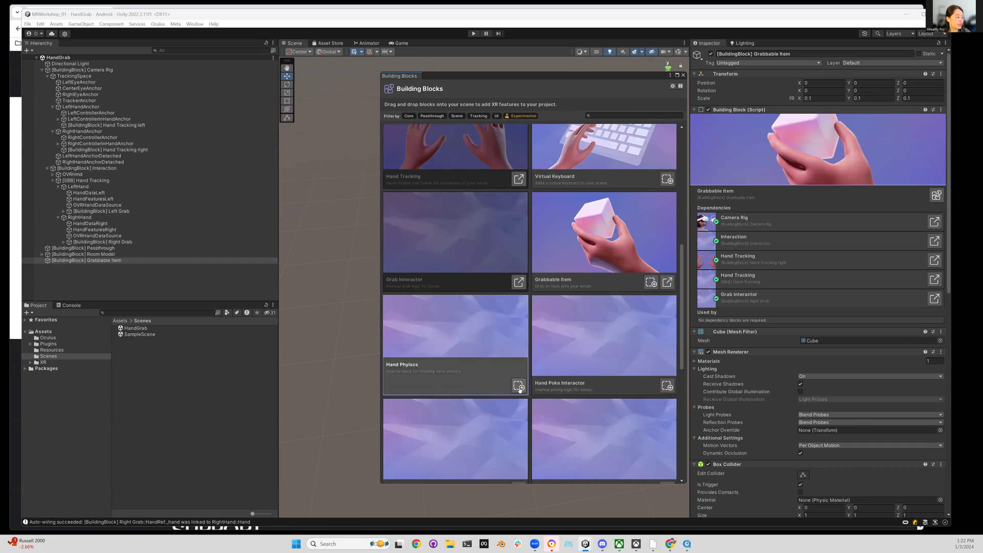
click(520, 386)
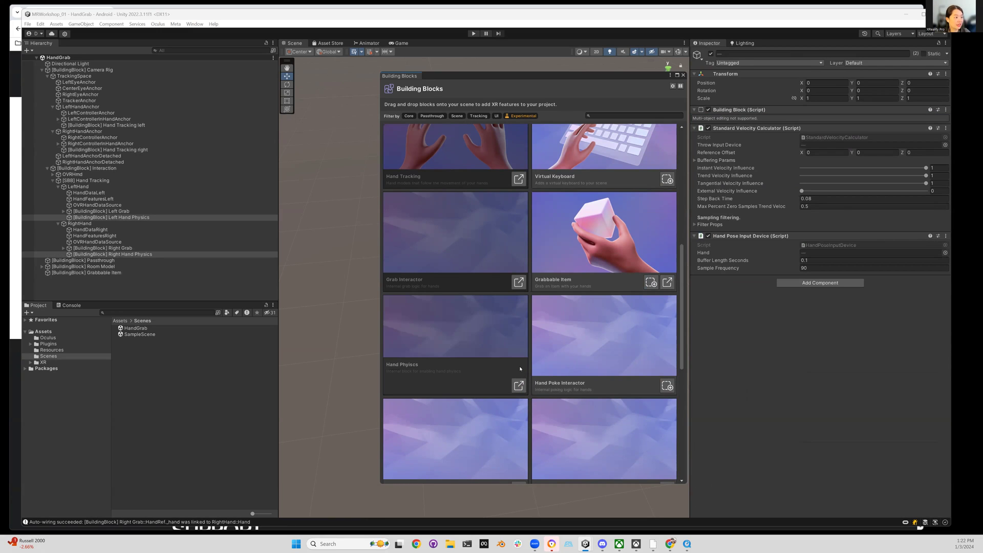
scroll(520, 365, down, 1)
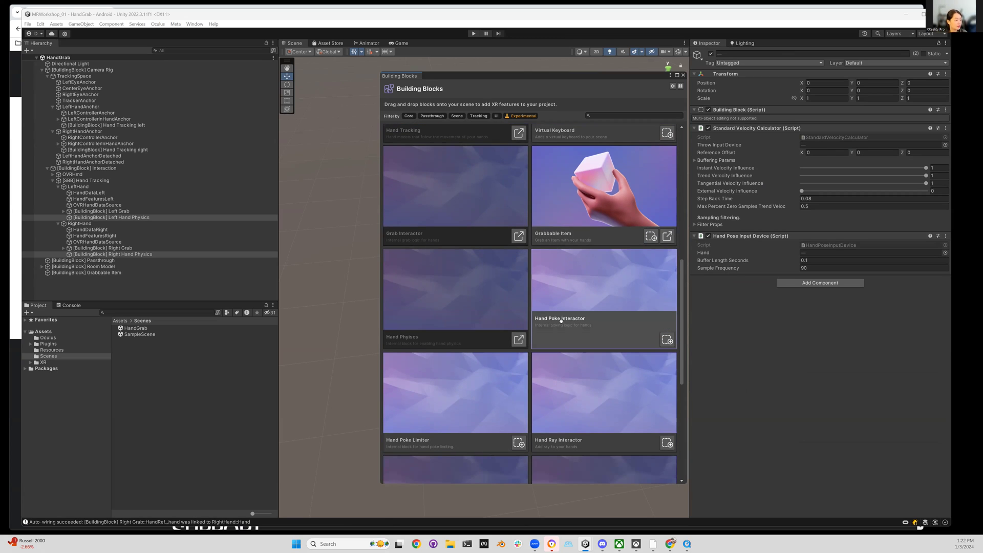
scroll(538, 316, down, 2)
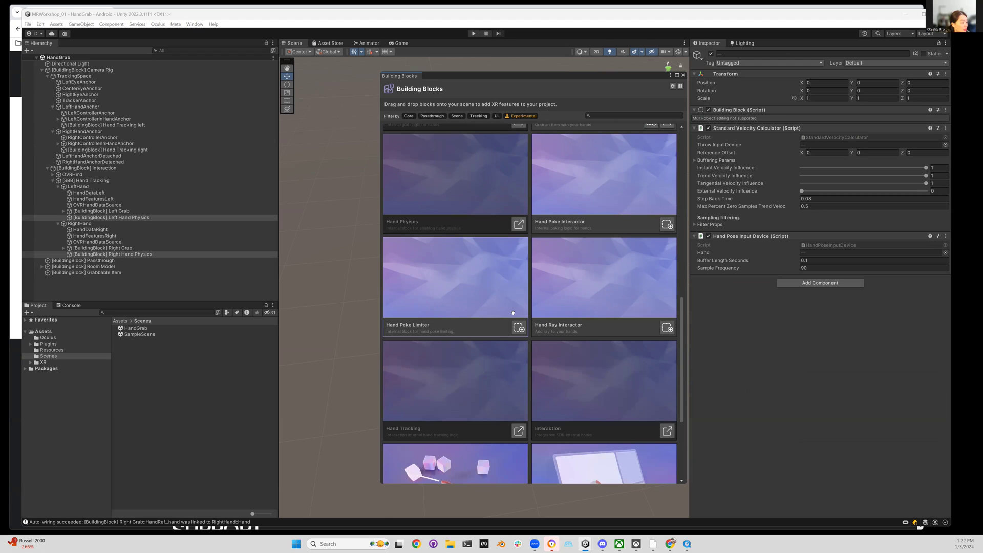
scroll(513, 313, down, 1)
scroll(542, 346, down, 1)
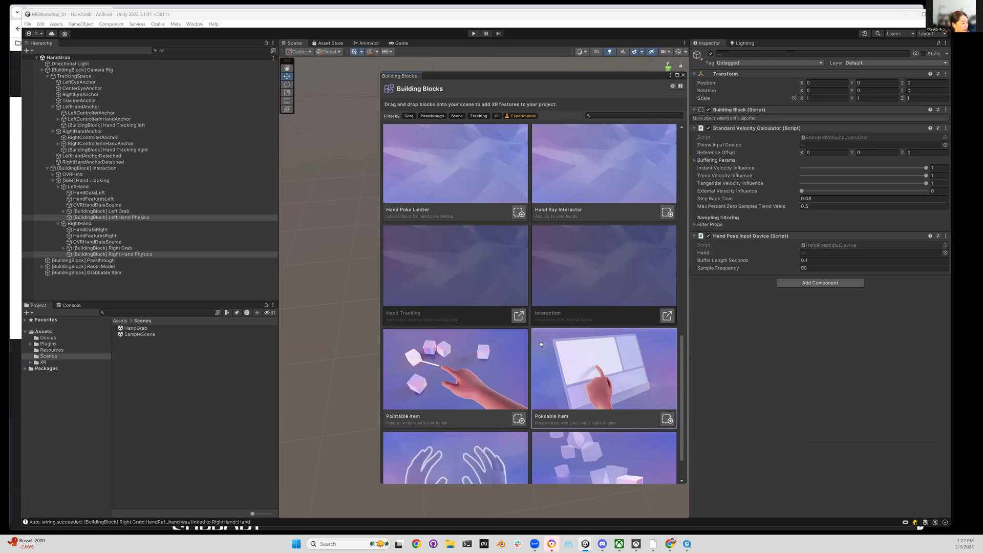
scroll(589, 354, down, 1)
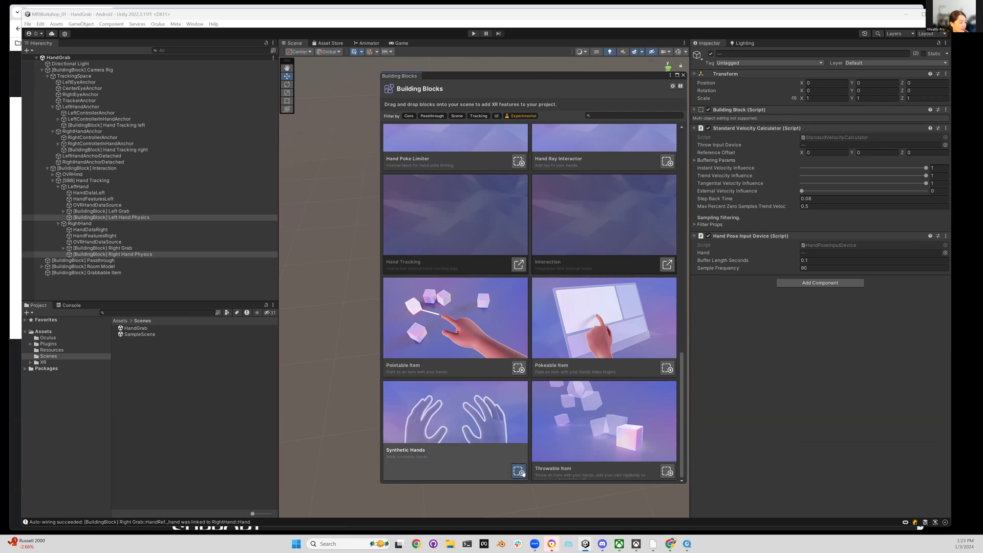
click(520, 471)
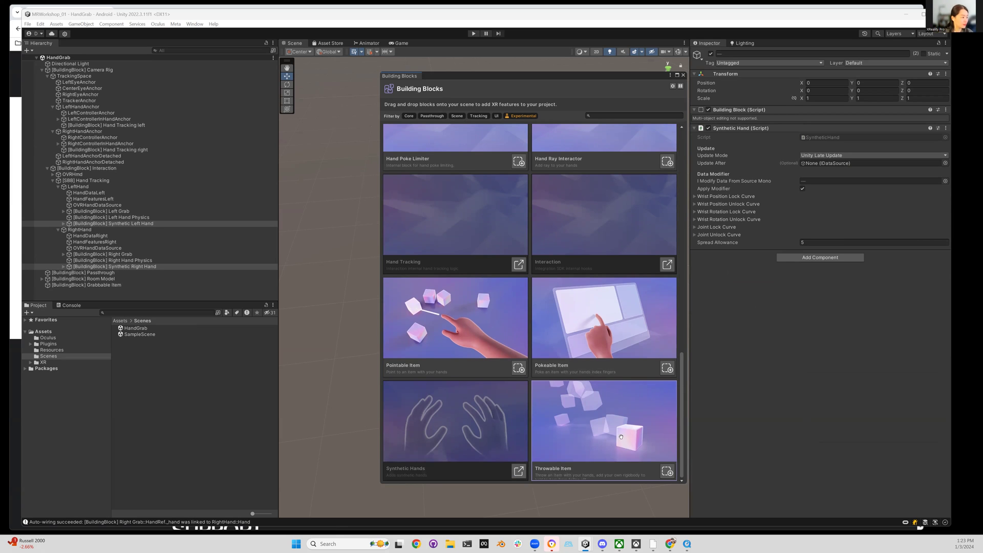
scroll(621, 432, up, 2)
scroll(621, 433, up, 4)
scroll(622, 433, up, 4)
scroll(622, 433, up, 2)
scroll(619, 422, up, 3)
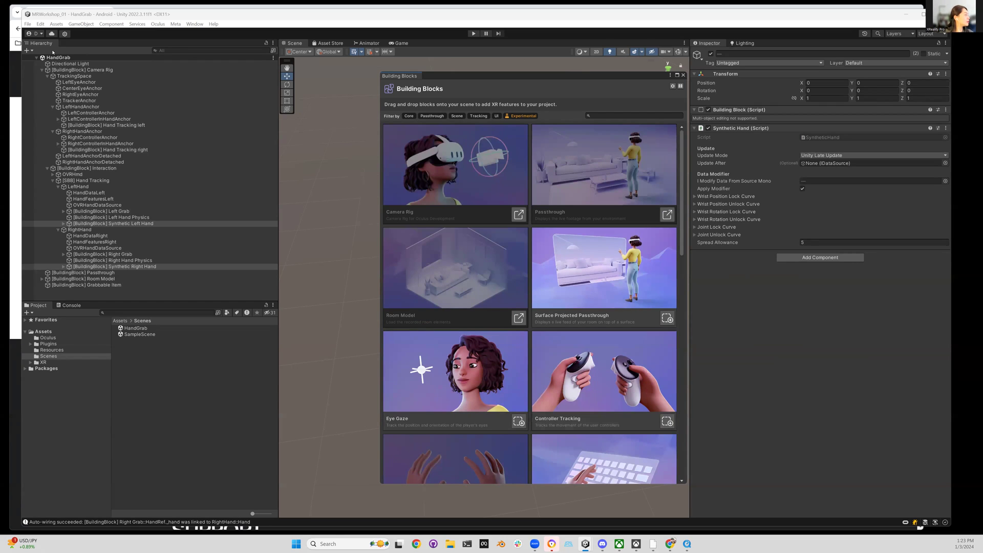
Collapse the Camera Rig, close Building Blocks, and clear the Hierarchy selection.
click(42, 69)
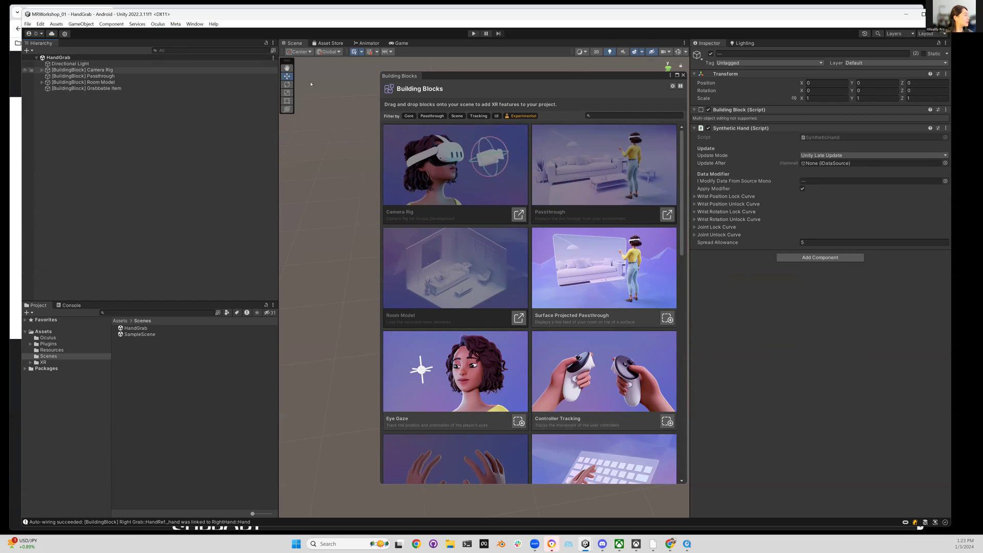
click(683, 75)
click(151, 206)
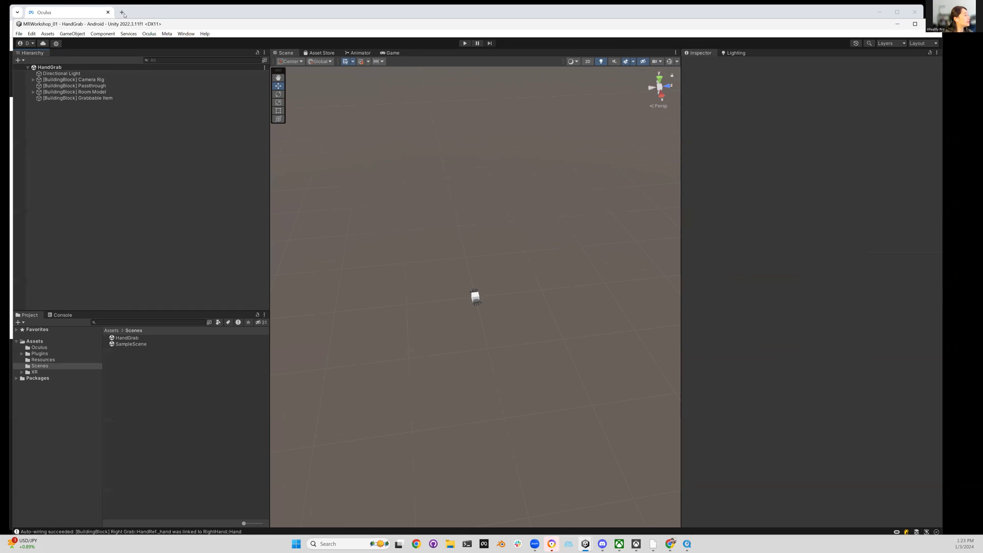
Switch to the Asset Store tab and open the Unity Asset Store website in Chrome.
click(323, 53)
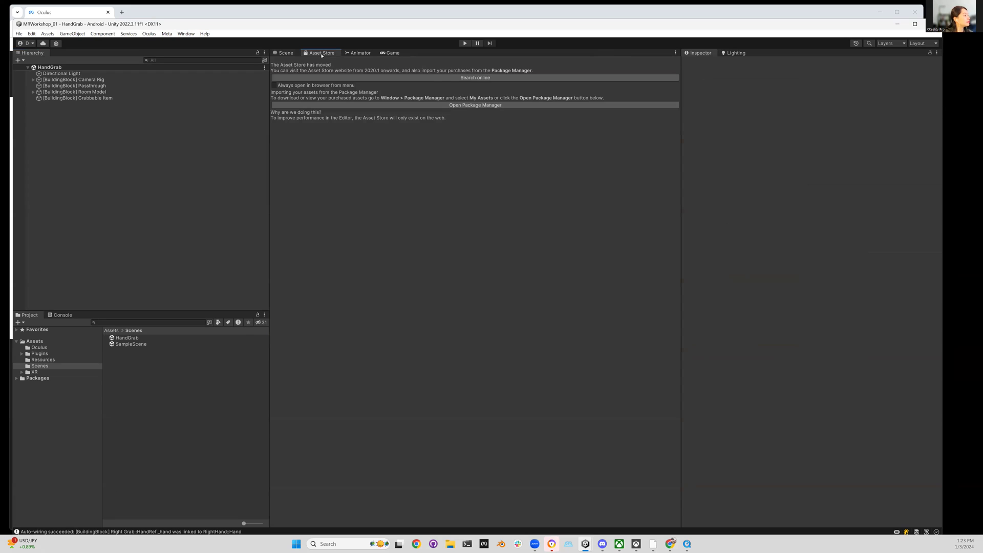
click(445, 78)
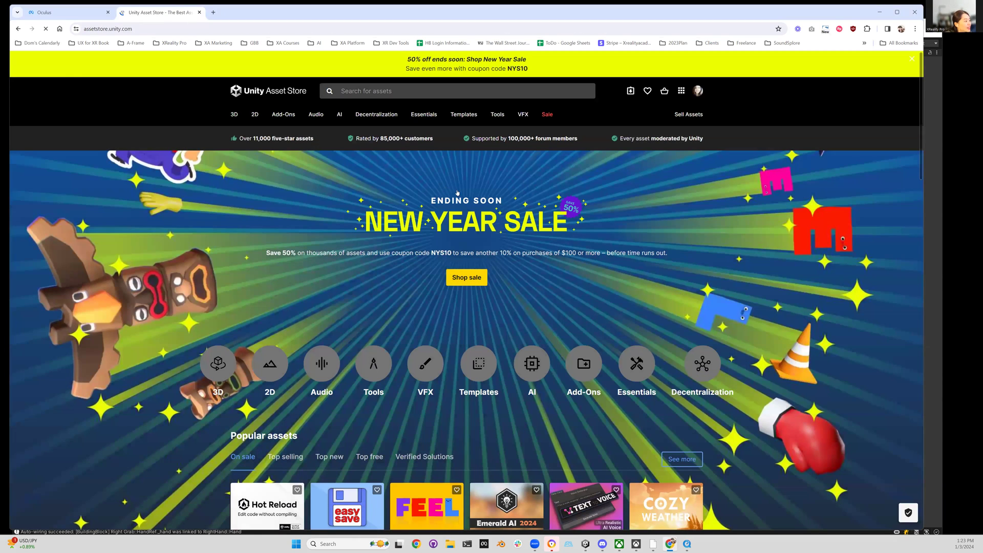
scroll(459, 192, down, 3)
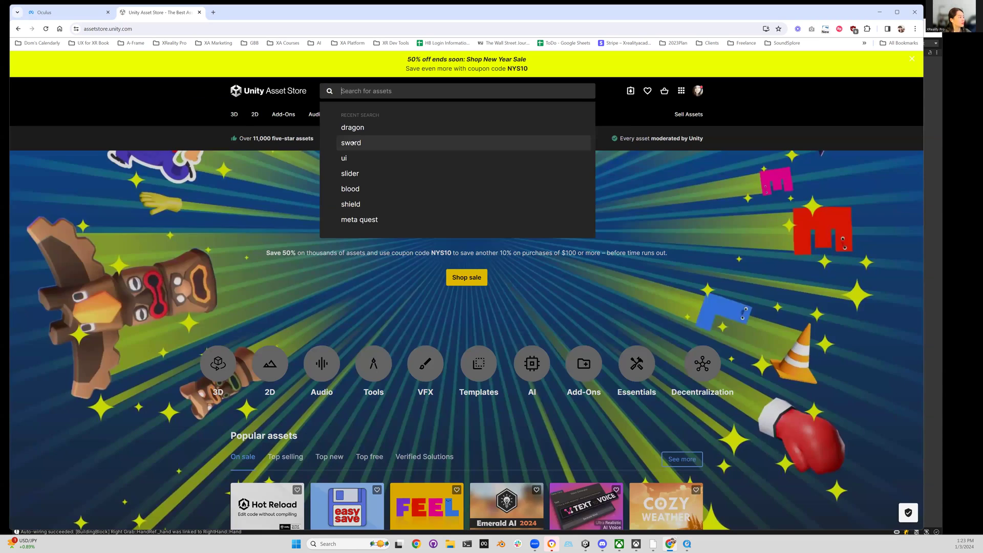
Search 'sword' with 3D and Free filters, add Sword of Water to My Assets, accept terms.
click(353, 143)
click(592, 283)
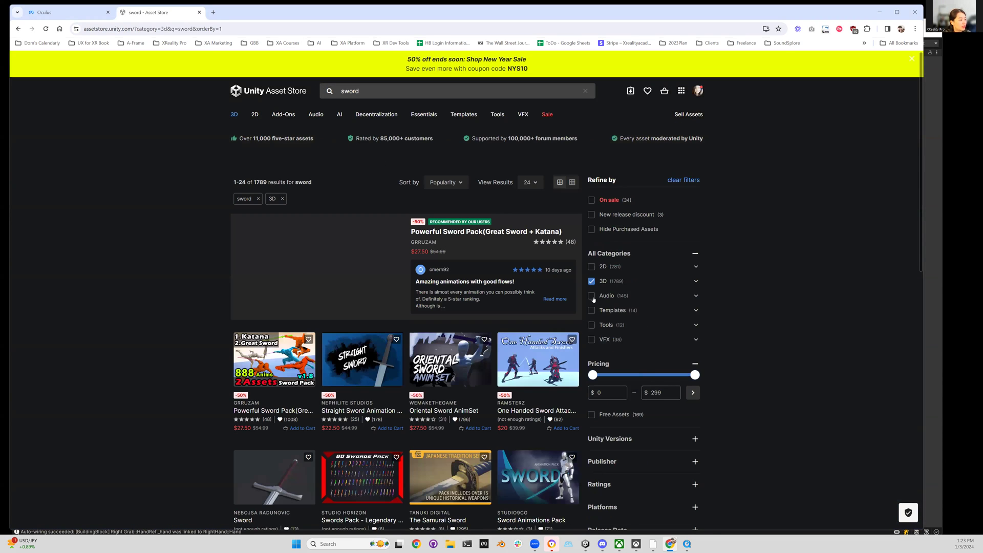
scroll(592, 299, down, 2)
click(591, 300)
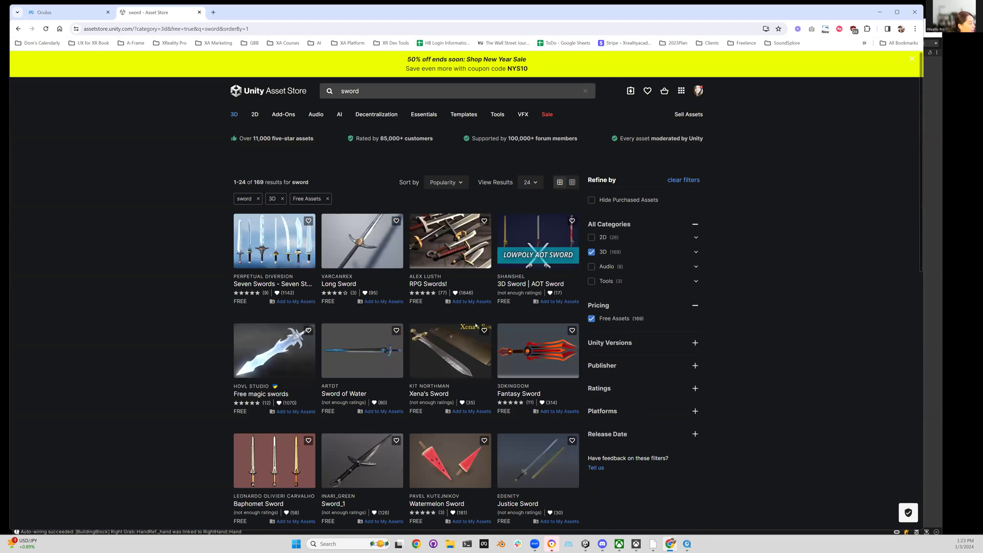
scroll(475, 327, down, 2)
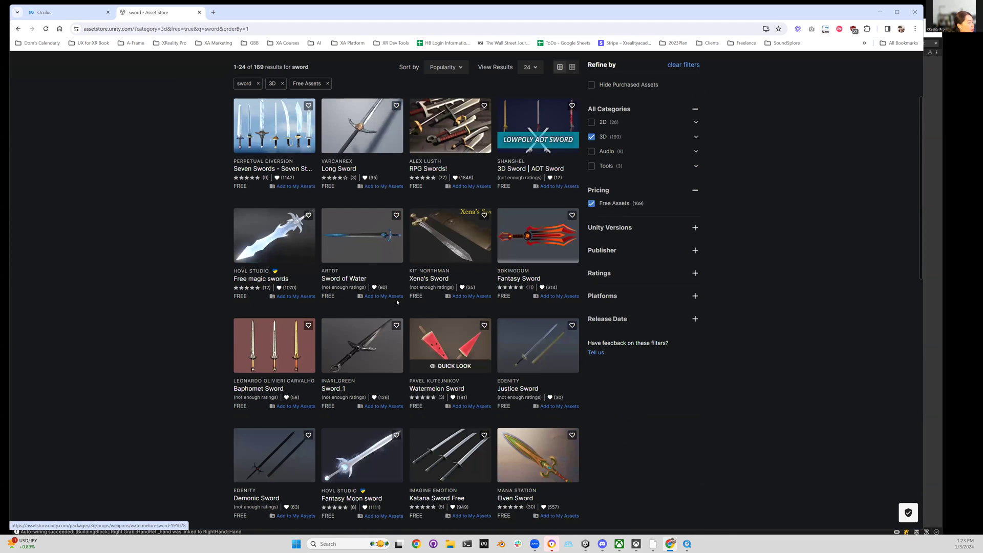
click(344, 282)
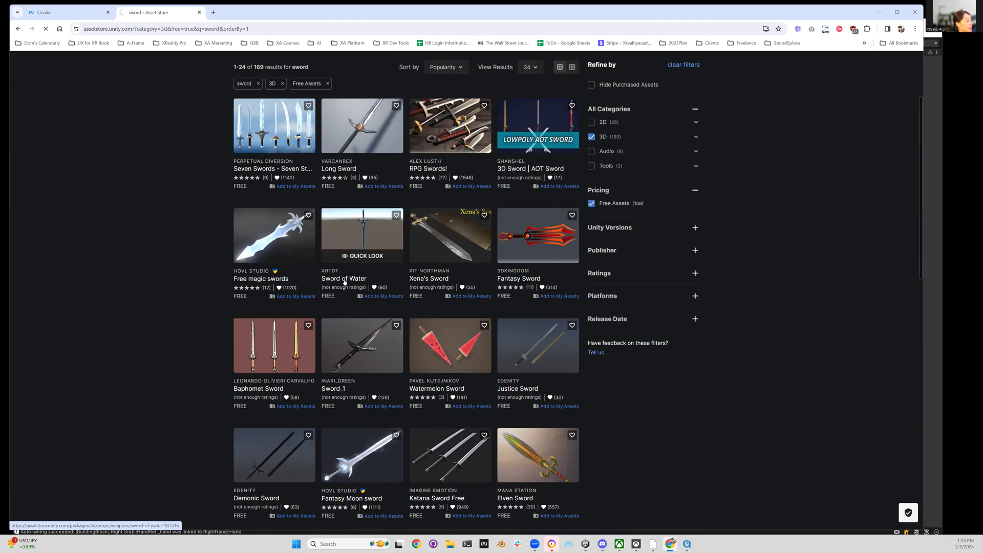
click(634, 266)
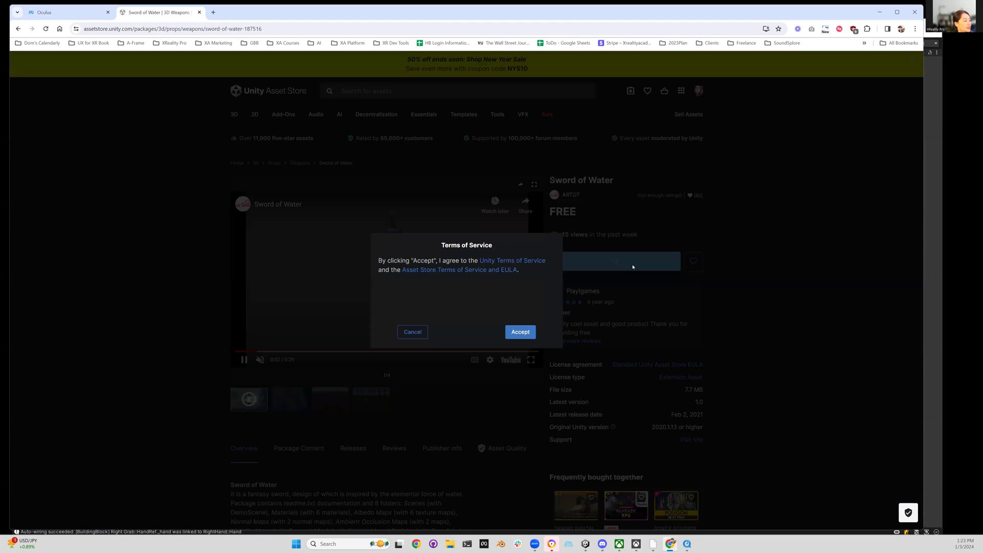
click(522, 333)
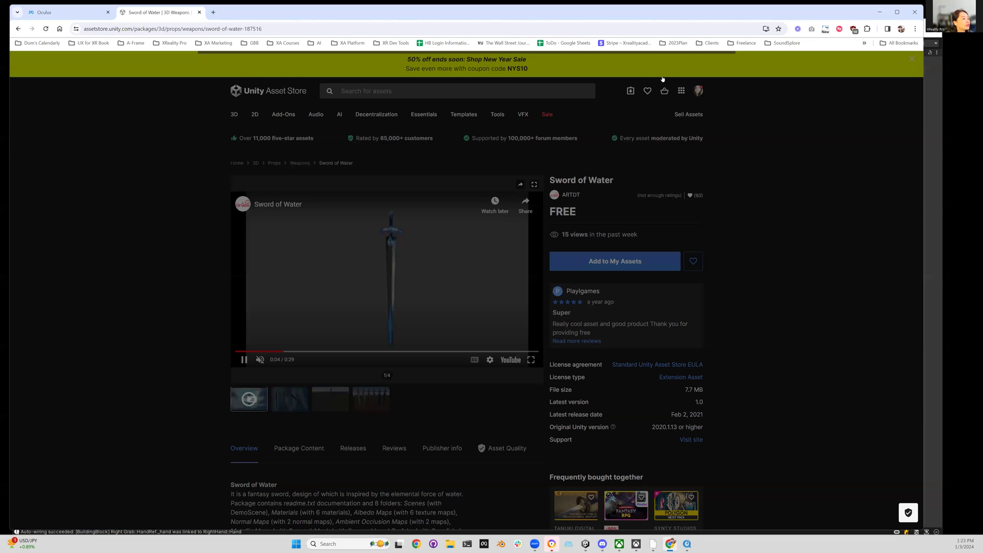
Import all Sword of Water package files through Unity's Package Manager.
click(629, 75)
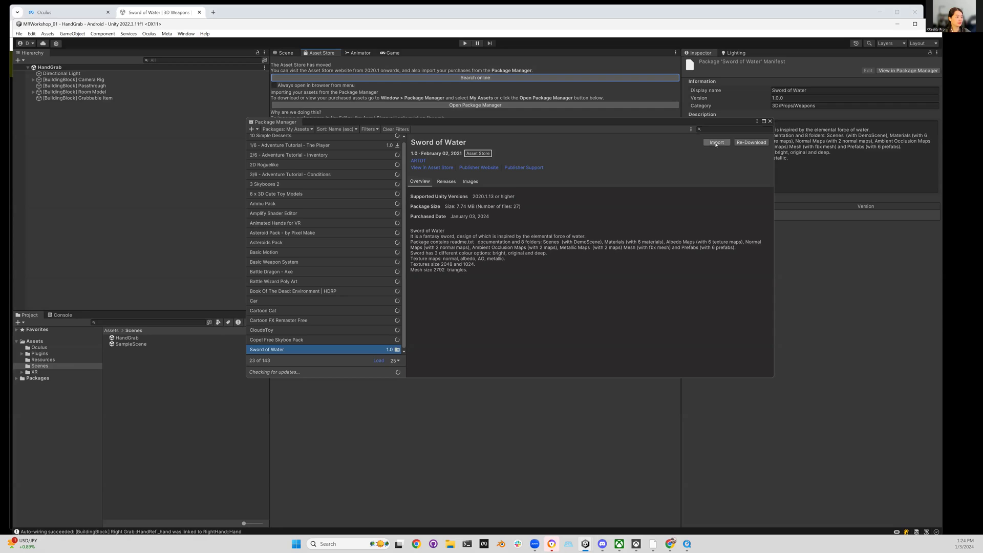
click(716, 143)
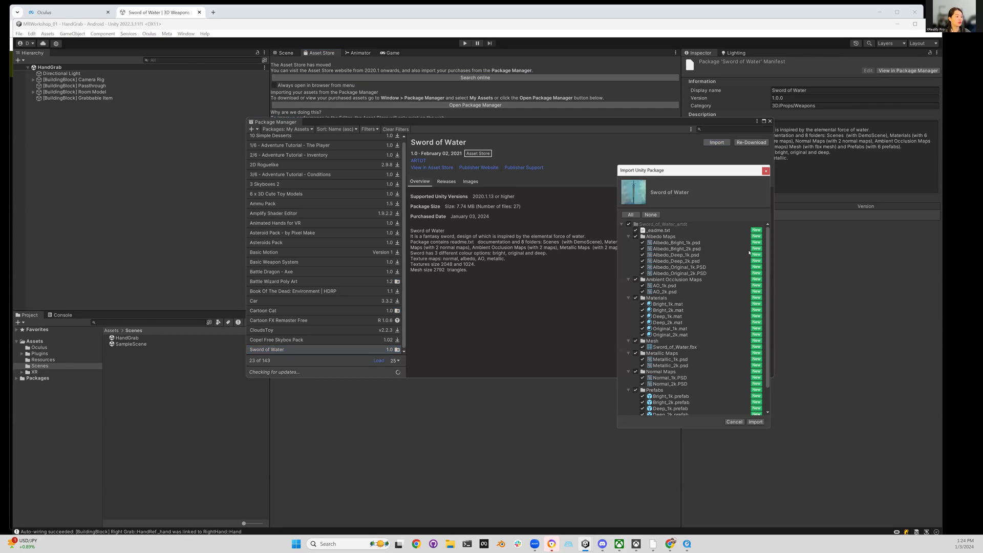
click(755, 423)
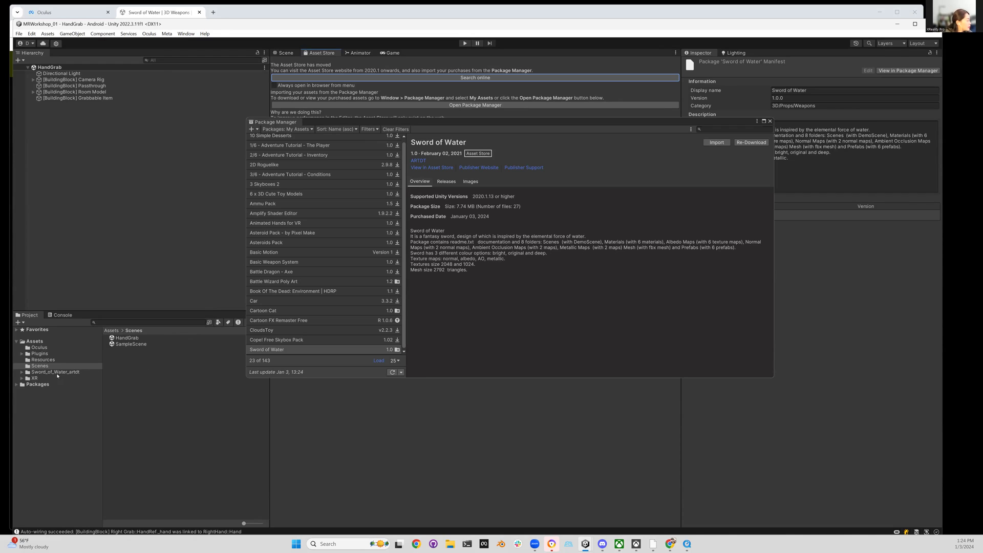
Open the Sword_of_Water_artdt Prefabs folder and inspect the Bright_1k prefab.
click(21, 373)
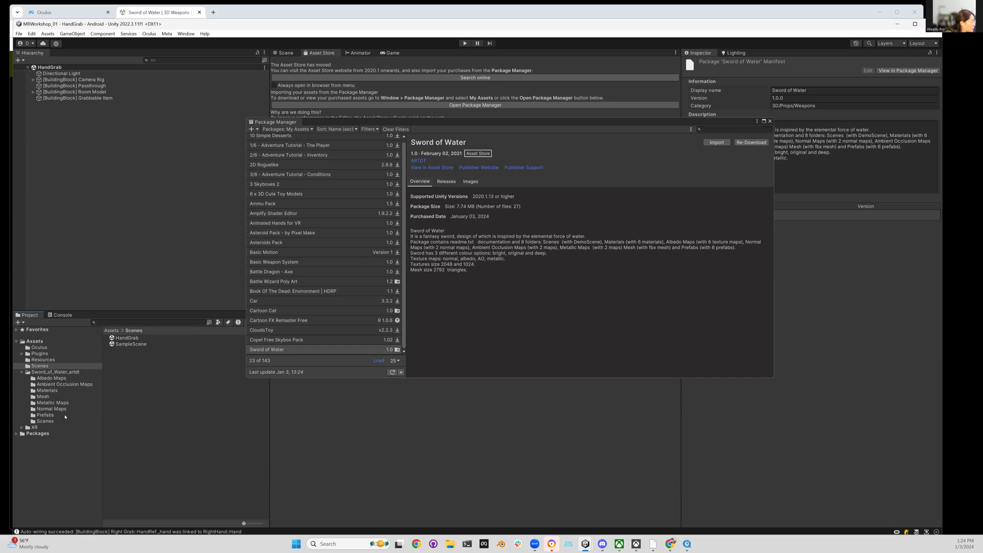
click(46, 415)
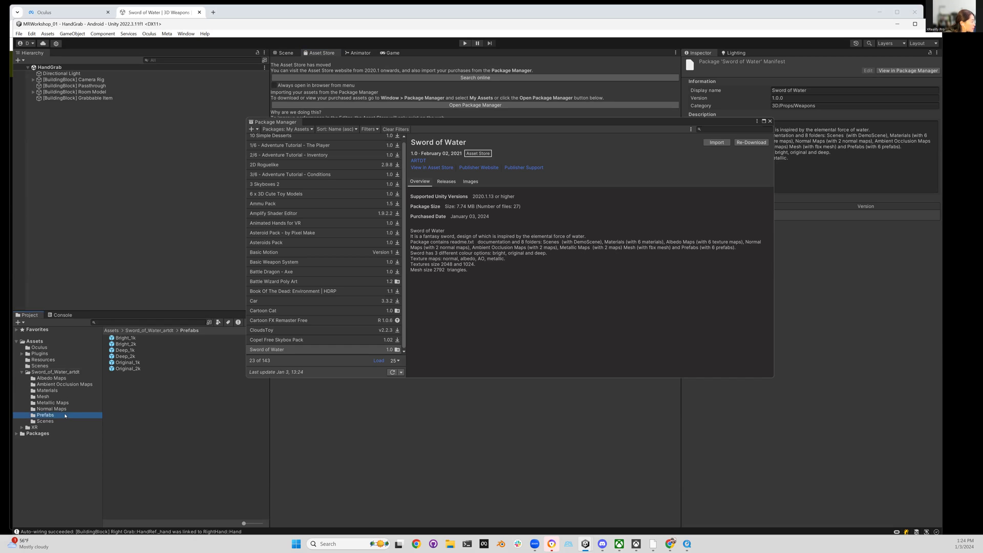
click(132, 339)
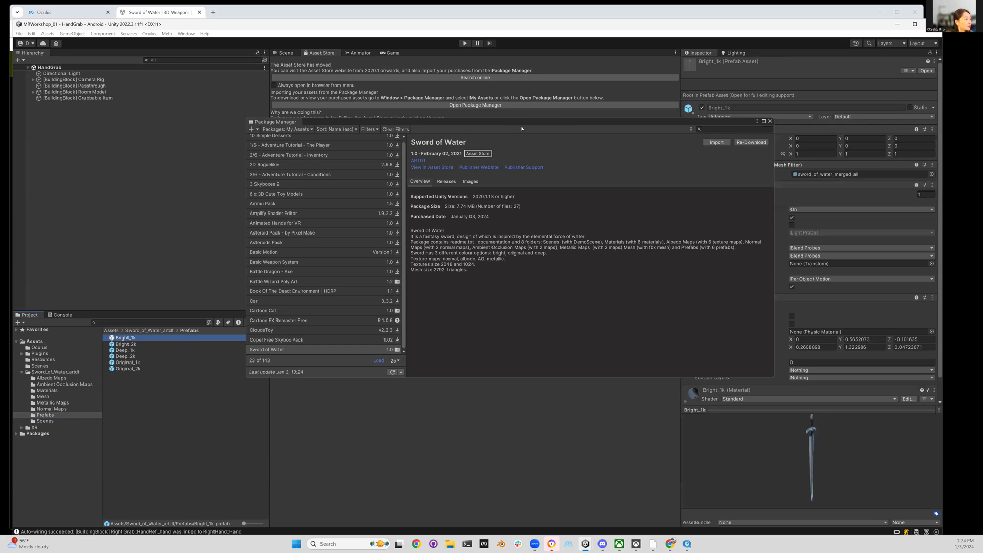
drag(521, 128, 499, 452)
click(285, 52)
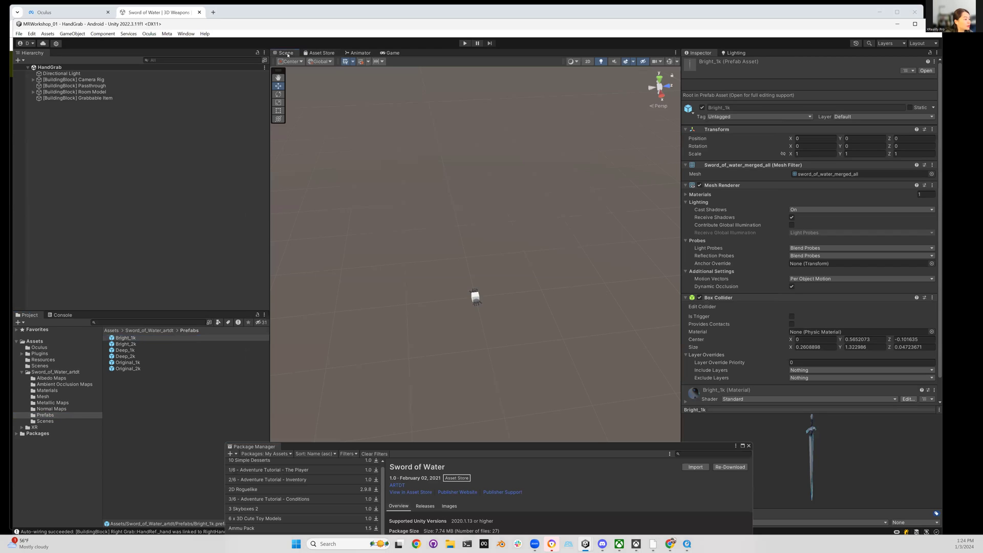
Compare the Bright_2k, Deep and Original sword variants, then drag Bright_1k into the Hierarchy.
click(131, 344)
click(140, 350)
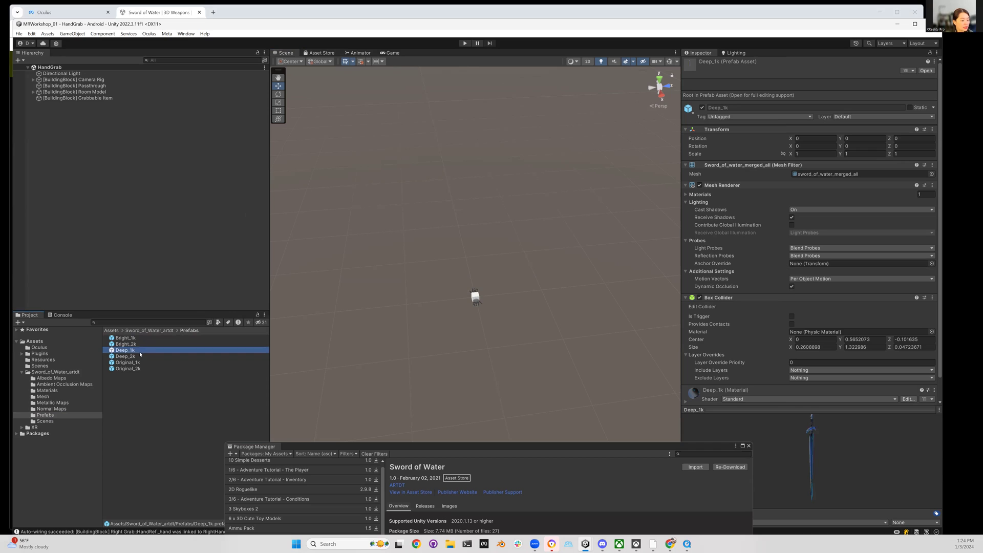
click(141, 357)
click(139, 363)
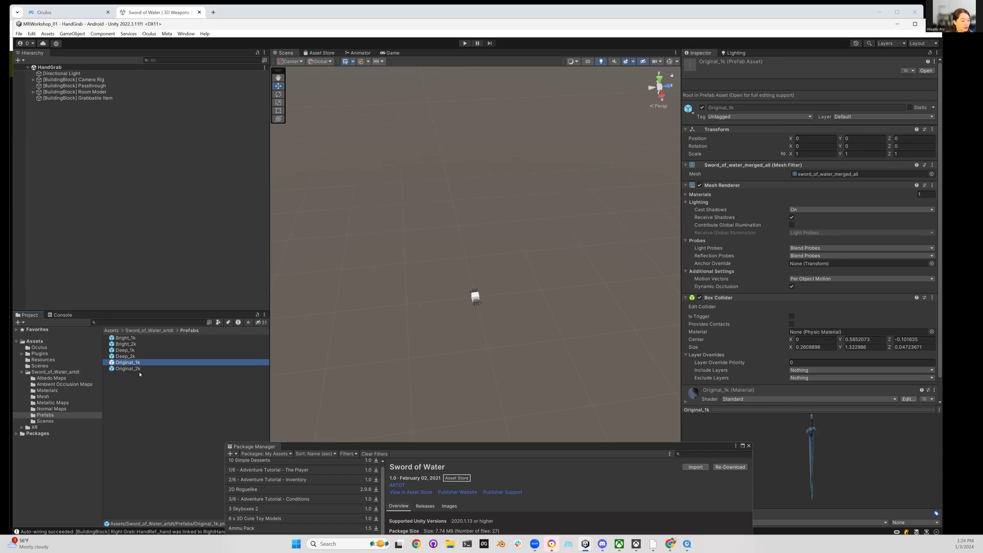
click(139, 368)
click(148, 338)
drag(148, 338, 95, 121)
Duplicate the Grabbable Item building block with Ctrl+D.
click(104, 98)
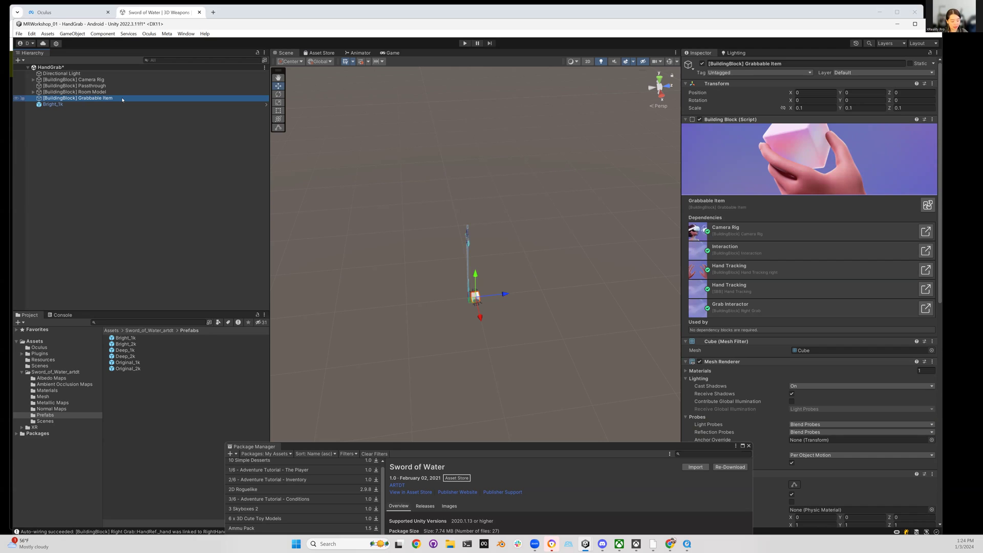
key(ctrl+d)
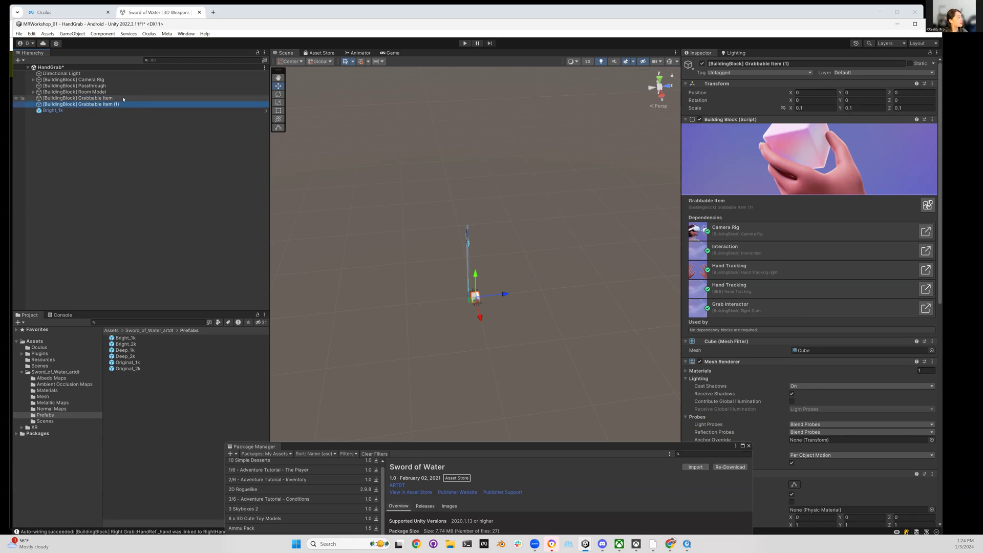
right_click(111, 98)
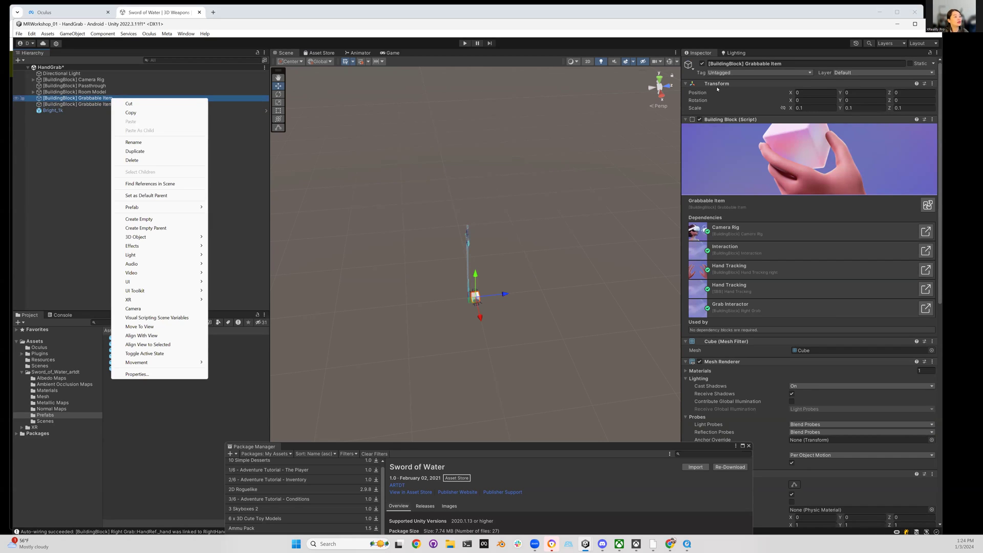
click(793, 63)
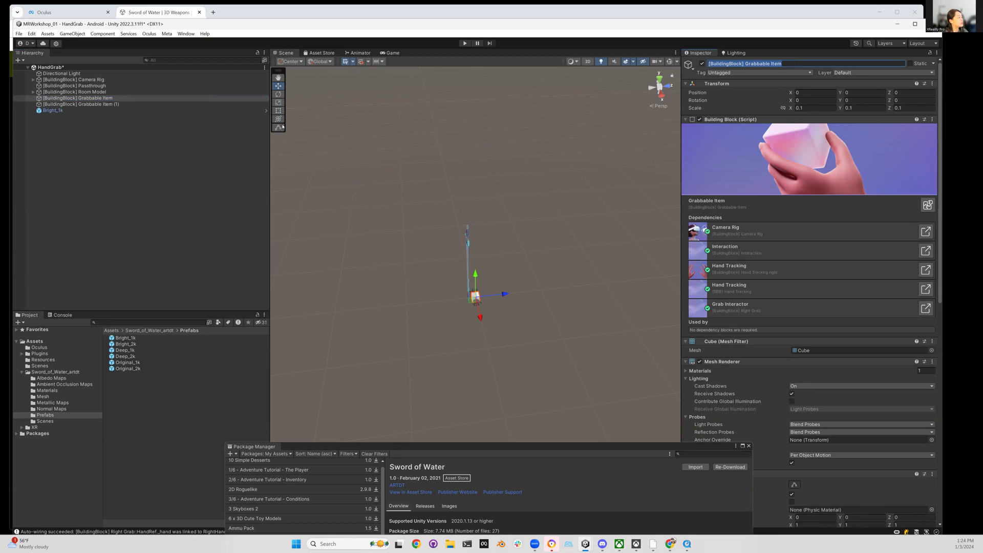
Rename Bright_1k to 'Sword' and Grabbable Item to '[BuildingBlock] Sword'.
click(52, 110)
click(751, 65)
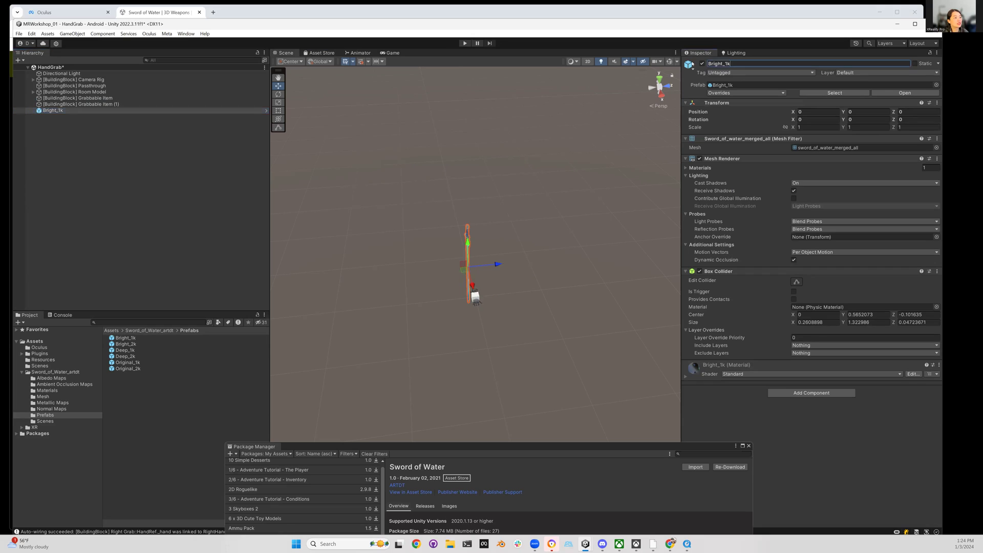
text(S)
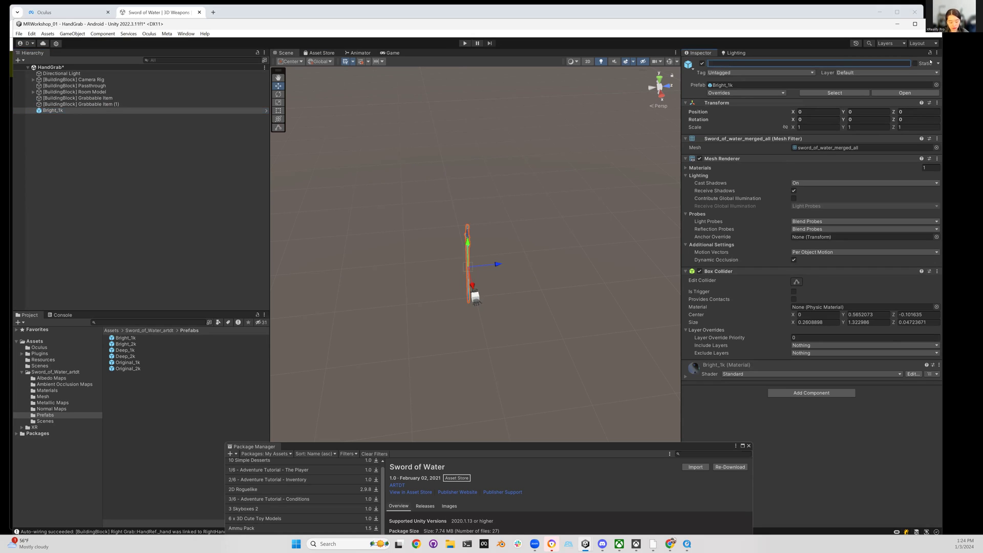
text(wo)
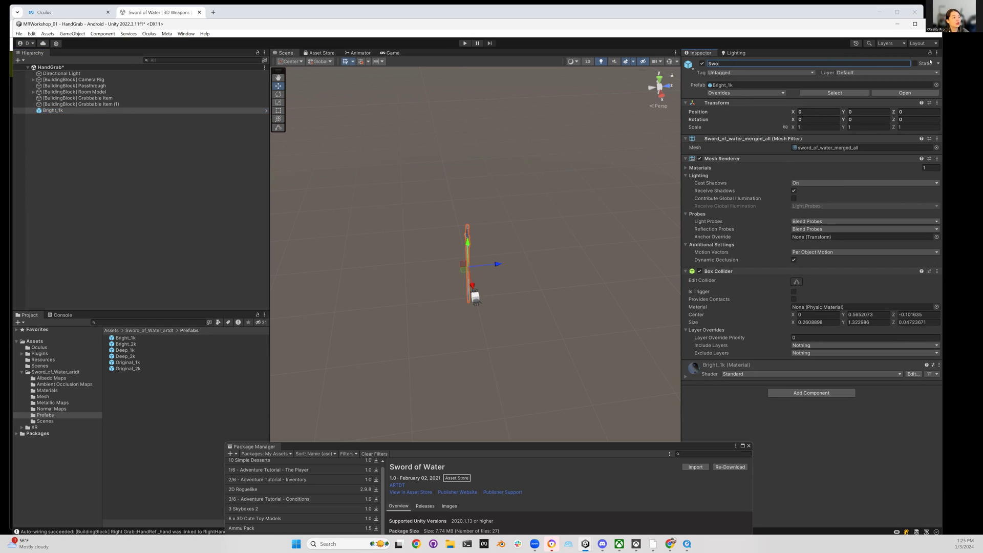
key(BackSpace)
key(BackSpace)
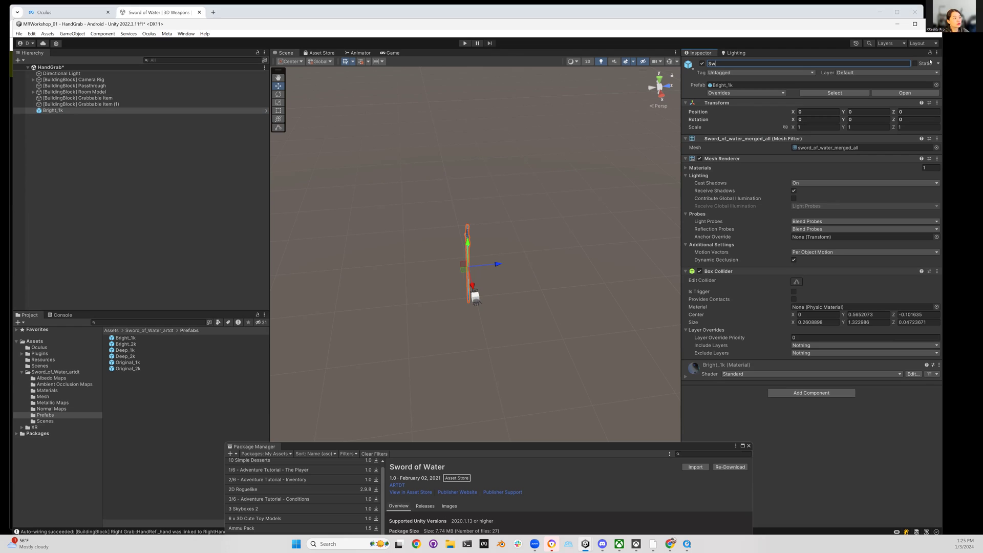
text(d)
click(154, 218)
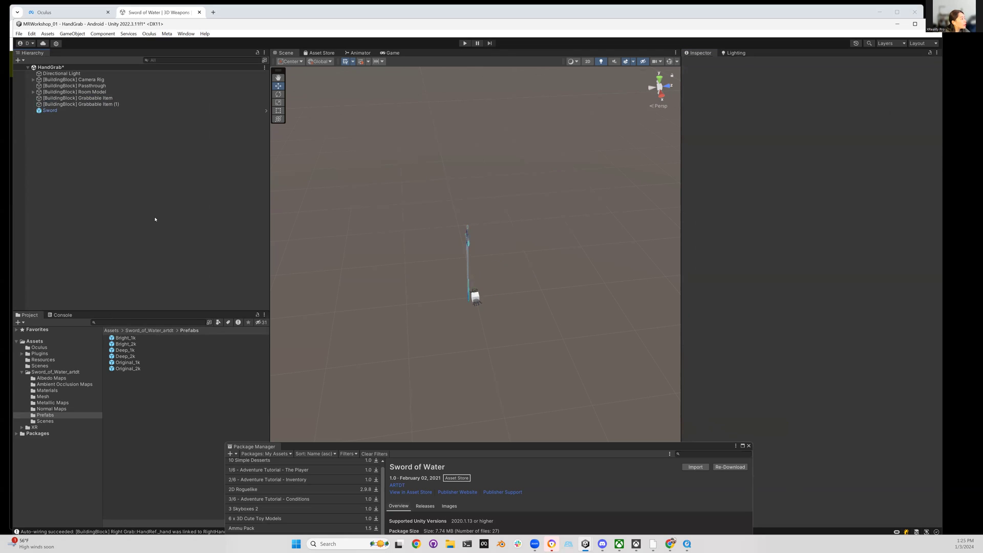
mouse_move(69, 109)
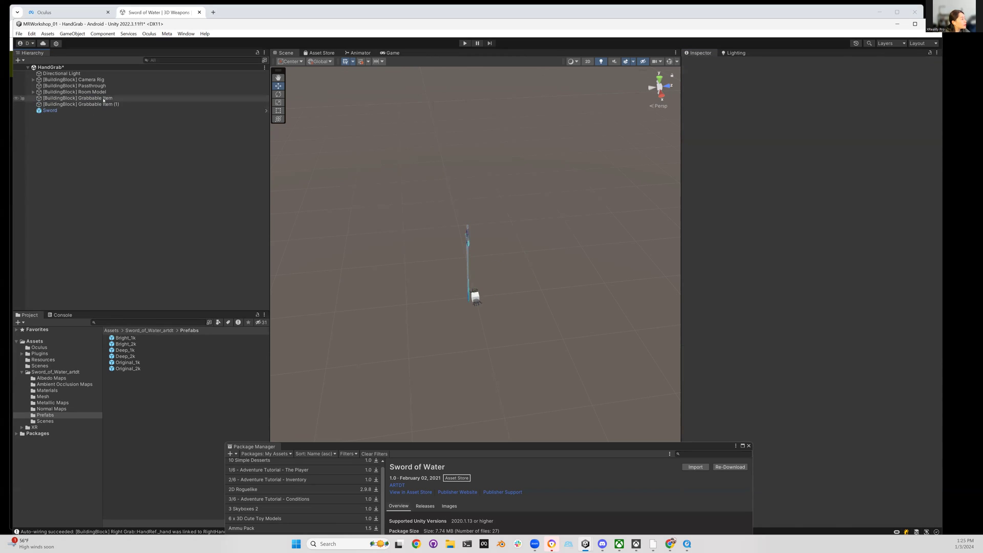
click(96, 97)
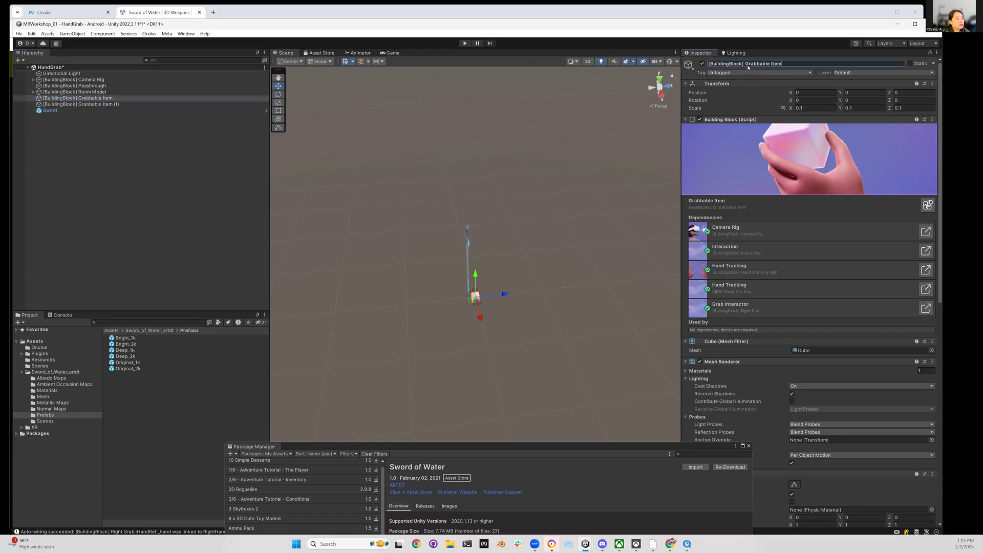
key(BackSpace)
key(BackSpace)
key(BackSpace)
text(Sword)
click(126, 97)
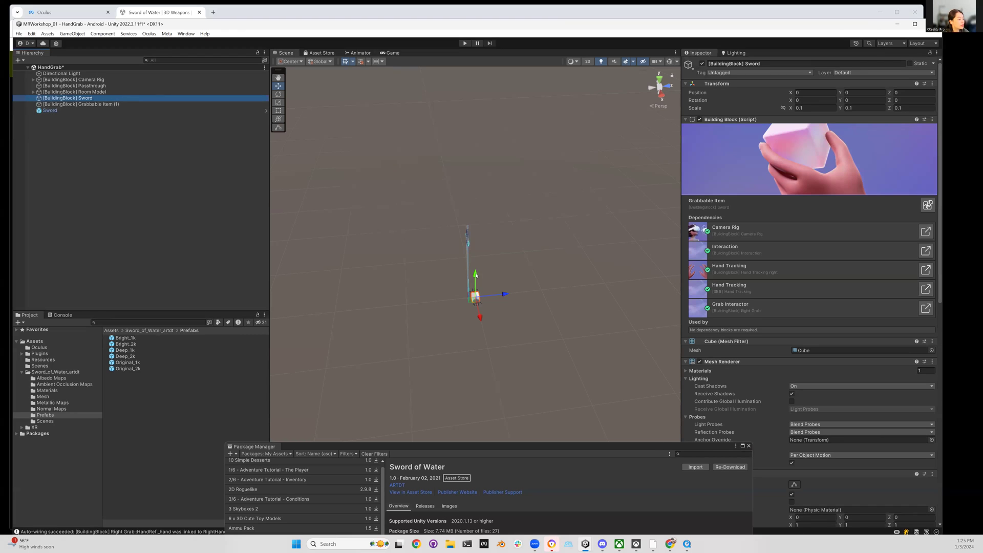
Move the grab cube up to the sword's hilt and stretch it taller.
drag(477, 274, 467, 201)
mouse_move(503, 229)
mouse_down()
mouse_move(452, 270)
mouse_move(598, 244)
mouse_move(591, 255)
mouse_up()
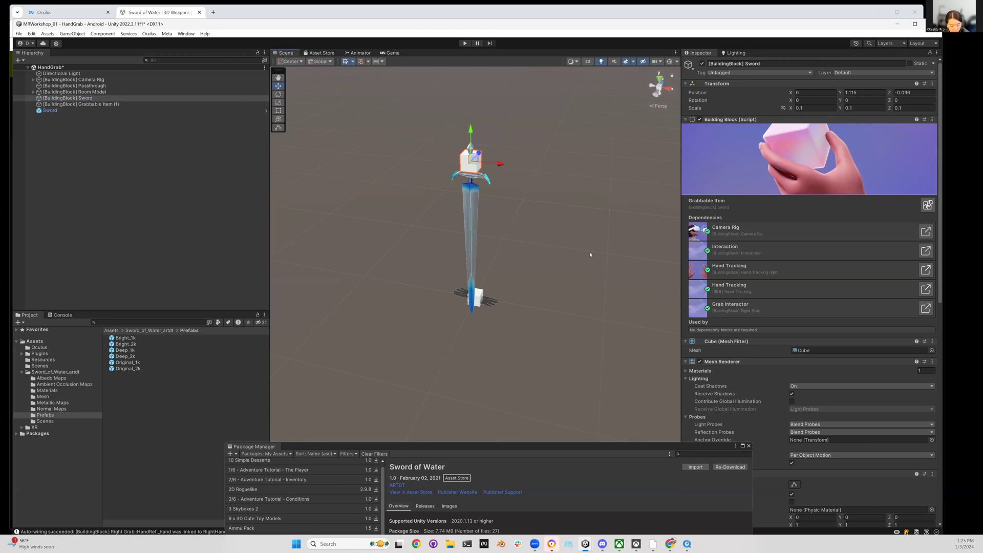
key(r)
drag(470, 128, 471, 85)
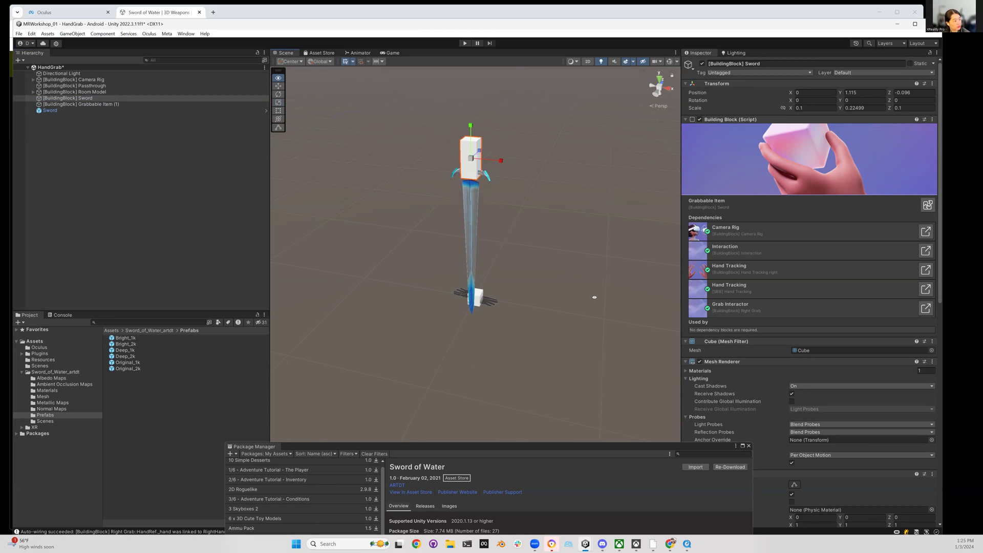
Expand the camera rig's hierarchy and select CenterEyeAnchor.
alt+drag(594, 298, 592, 284)
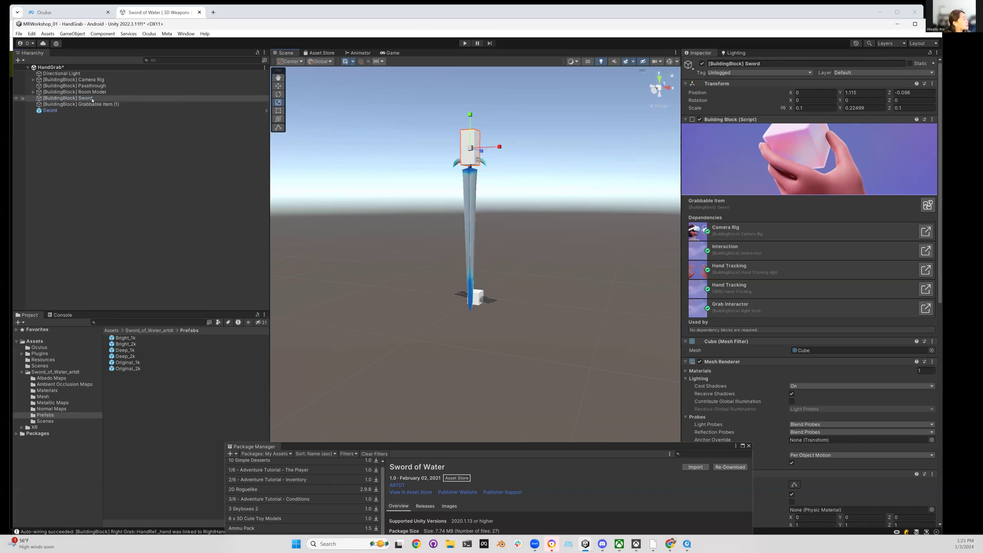
alt+click(34, 80)
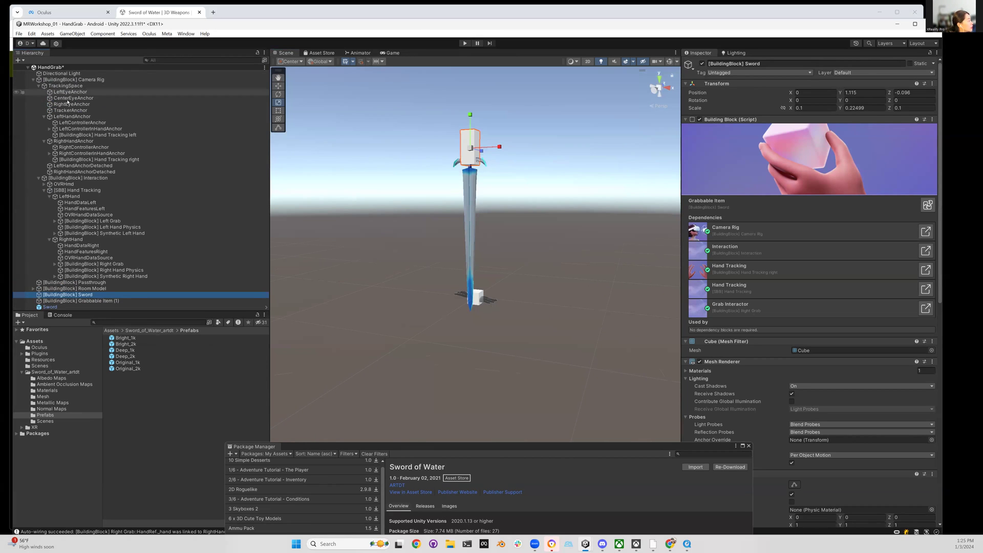
click(84, 98)
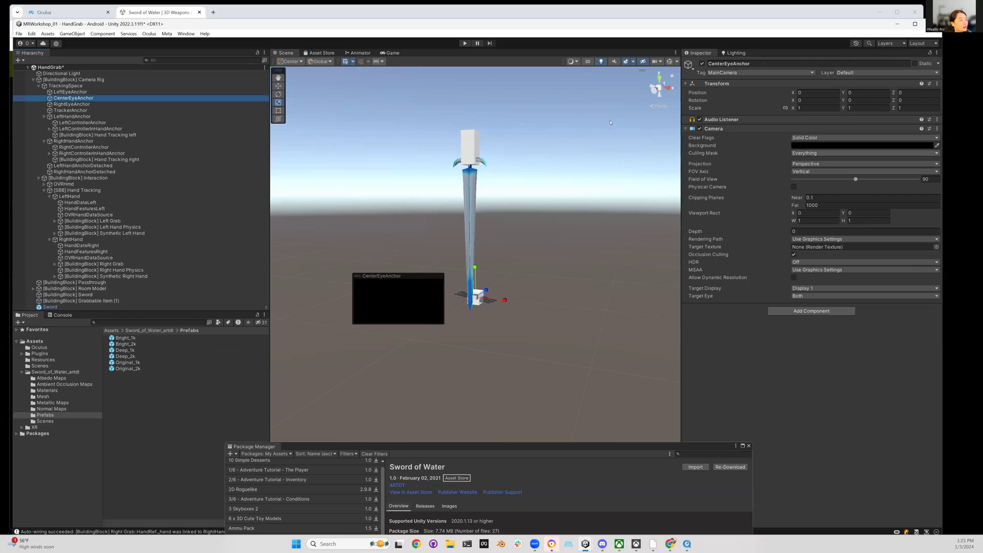
In Lighting's Environment settings, set Skybox Material to None and lighting source to Color.
click(185, 34)
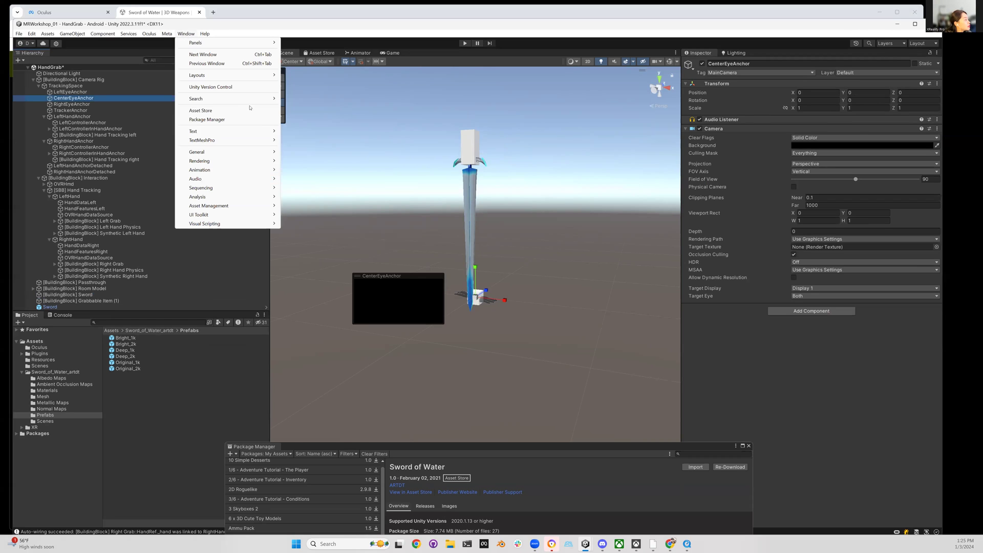
mouse_move(200, 160)
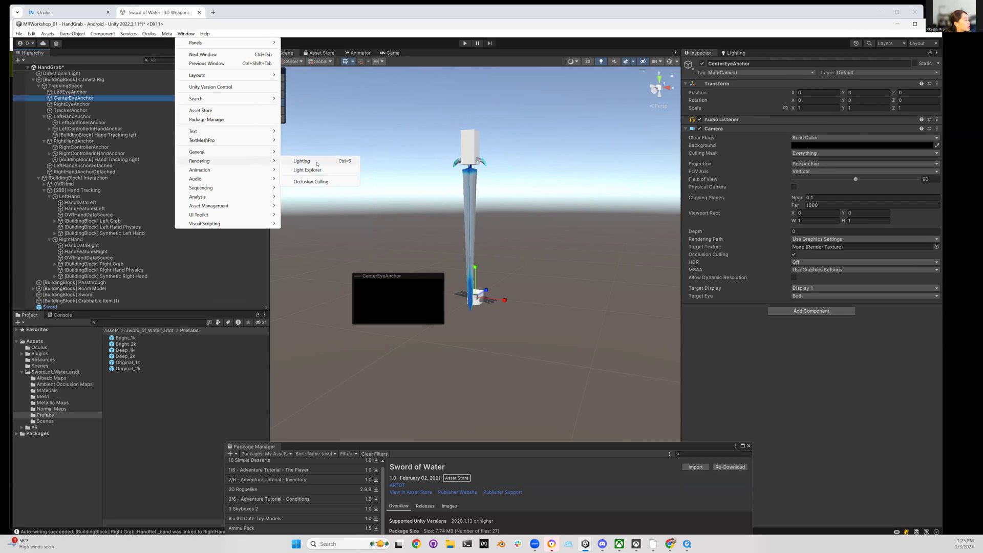
click(302, 161)
click(771, 64)
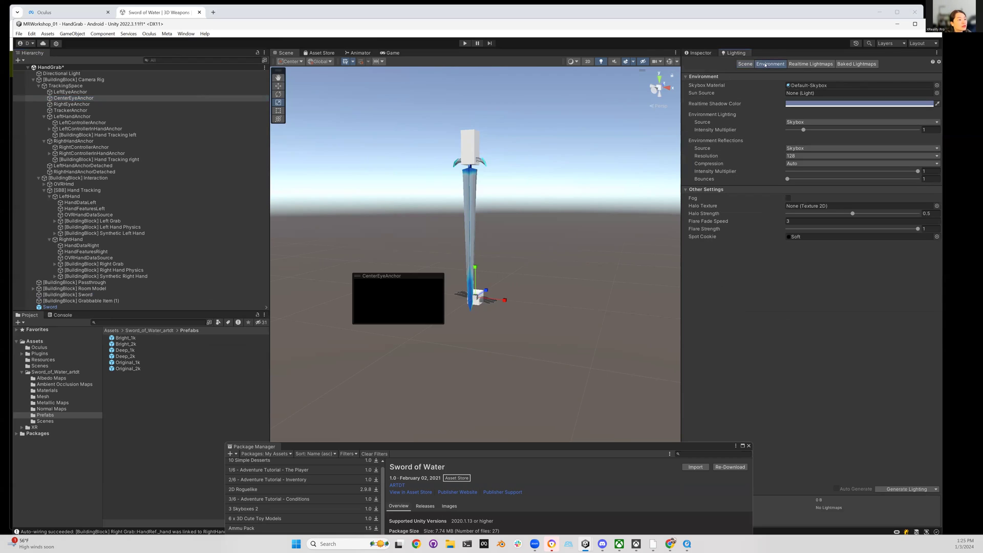
click(937, 86)
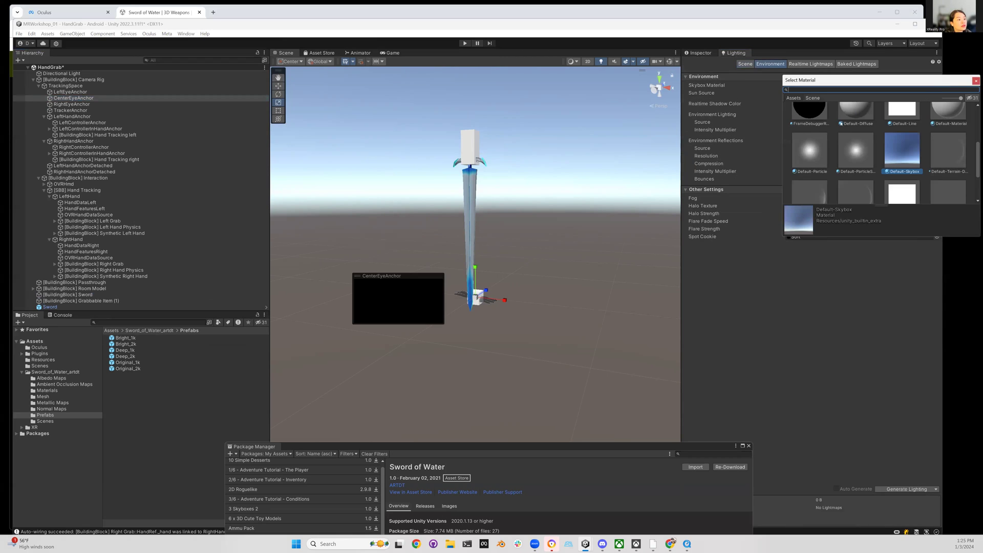
scroll(852, 141, up, 3)
double_click(807, 111)
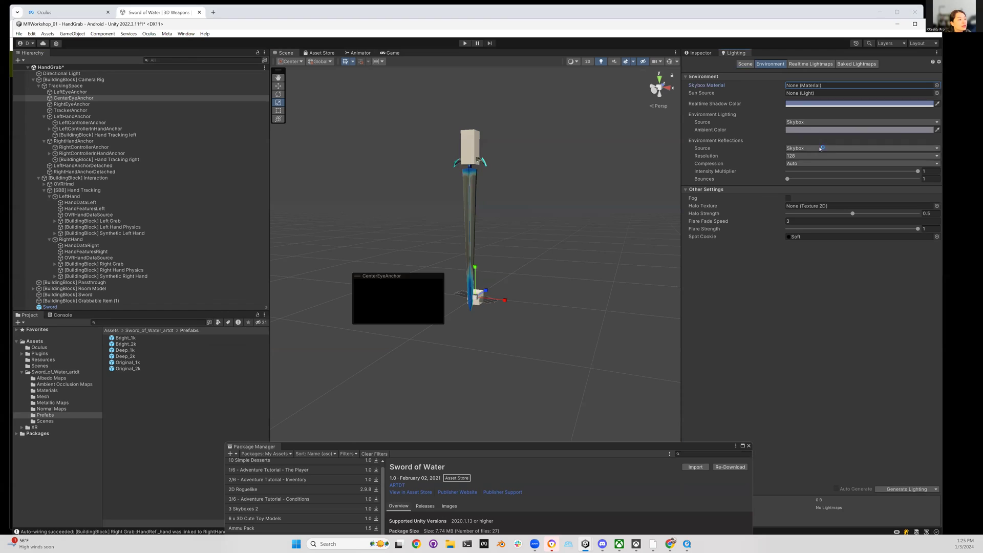
click(818, 122)
click(818, 148)
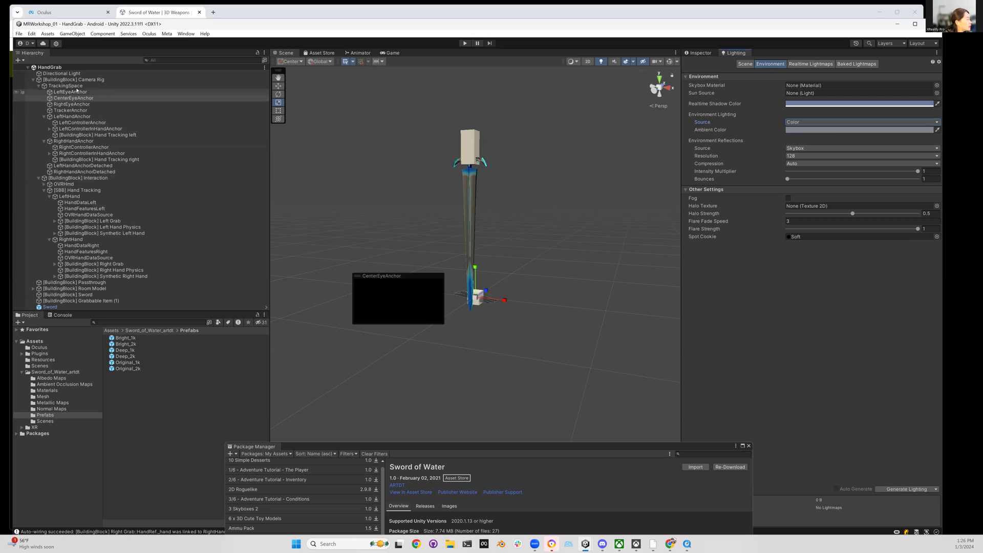
Turn off the Mesh Renderer on the [BuildingBlock] Sword grab cube.
click(465, 147)
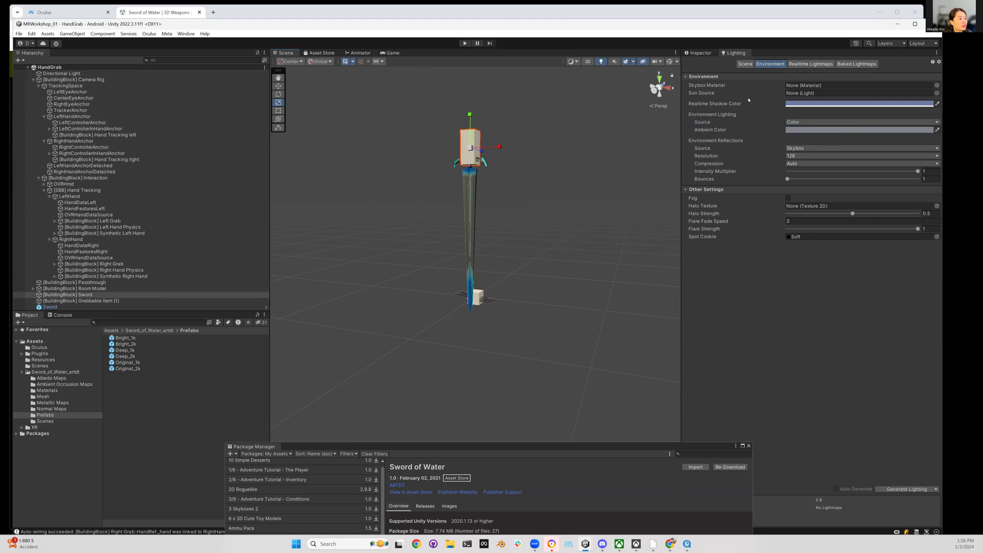
click(696, 54)
click(701, 279)
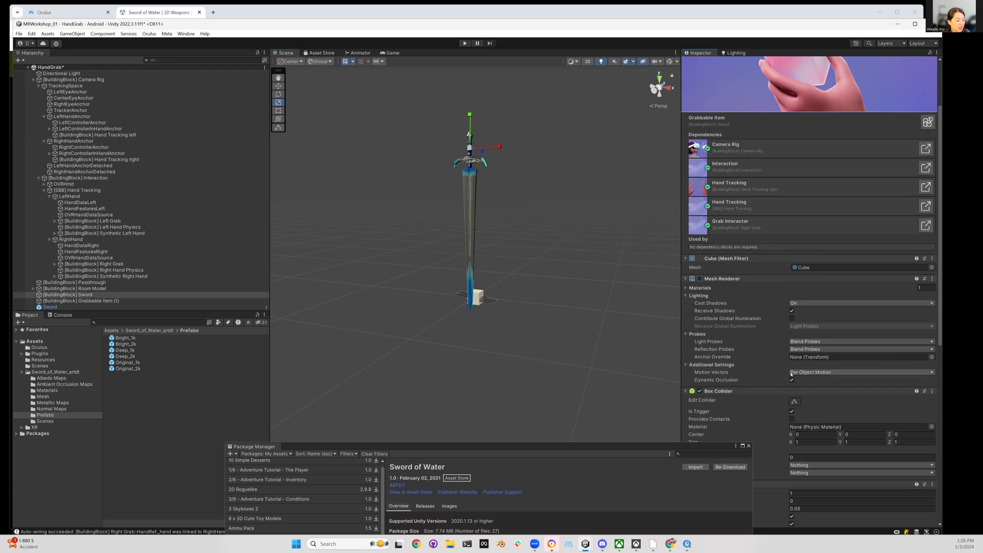
scroll(792, 372, down, 3)
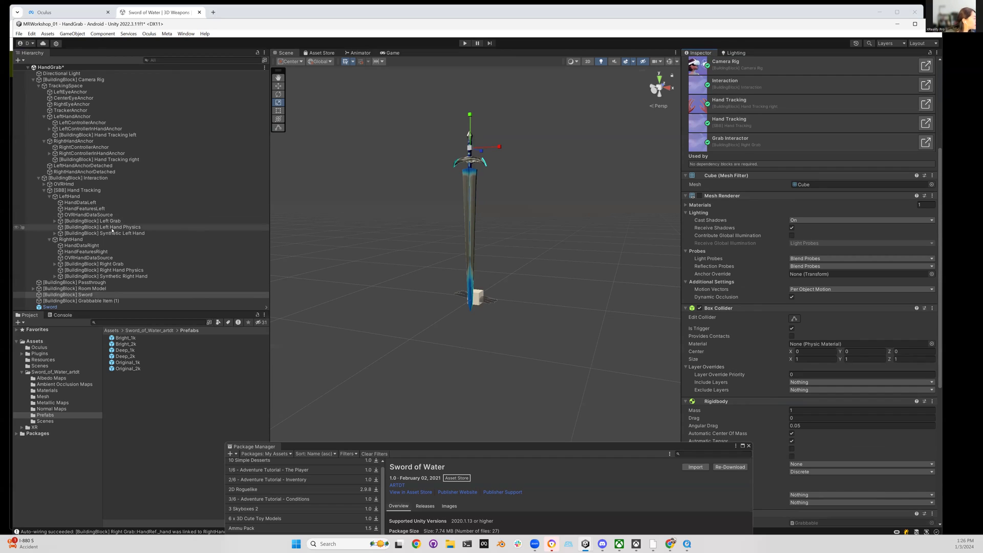
Nest Sword under [BuildingBlock] Sword, collapse TrackingSpace, and select the second grabbable item.
click(48, 307)
drag(37, 298, 47, 294)
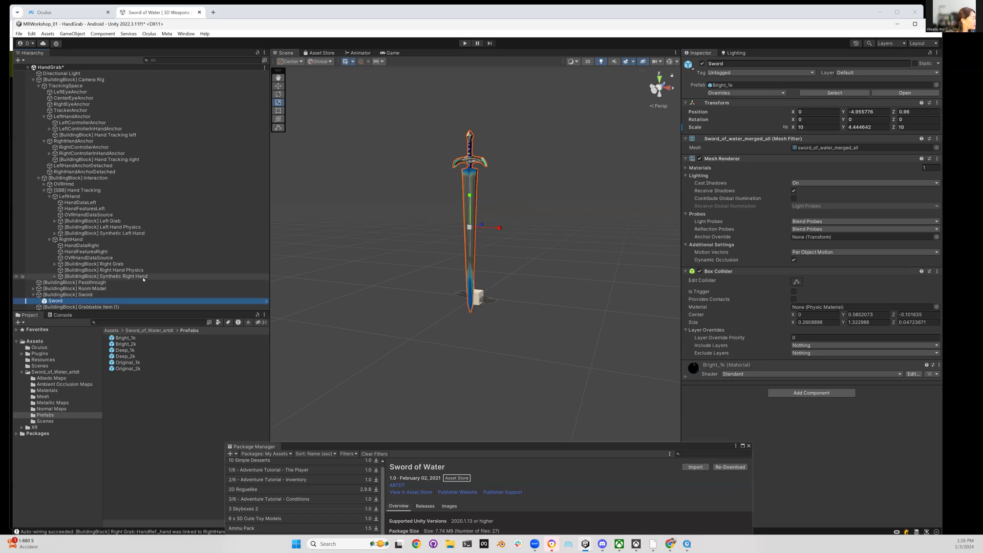
click(44, 85)
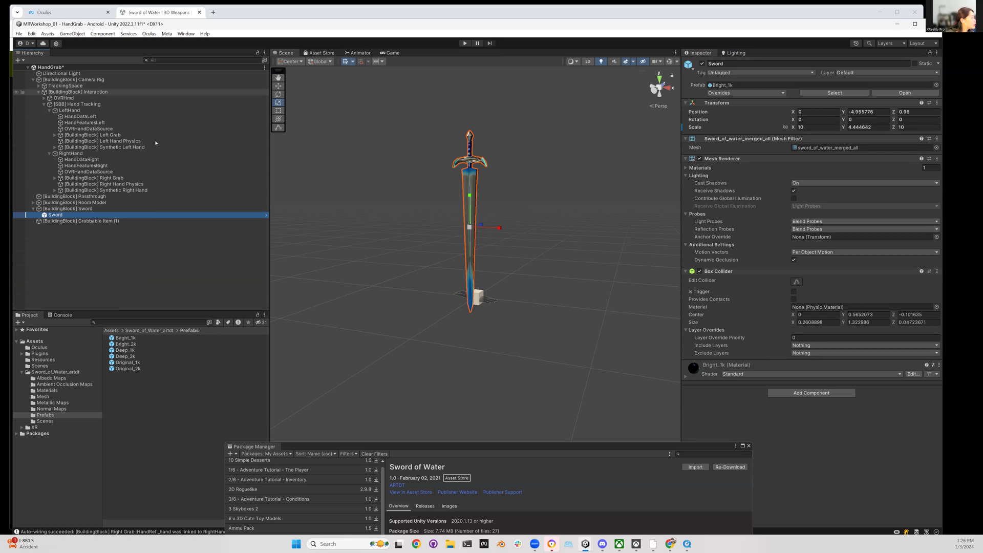
click(91, 221)
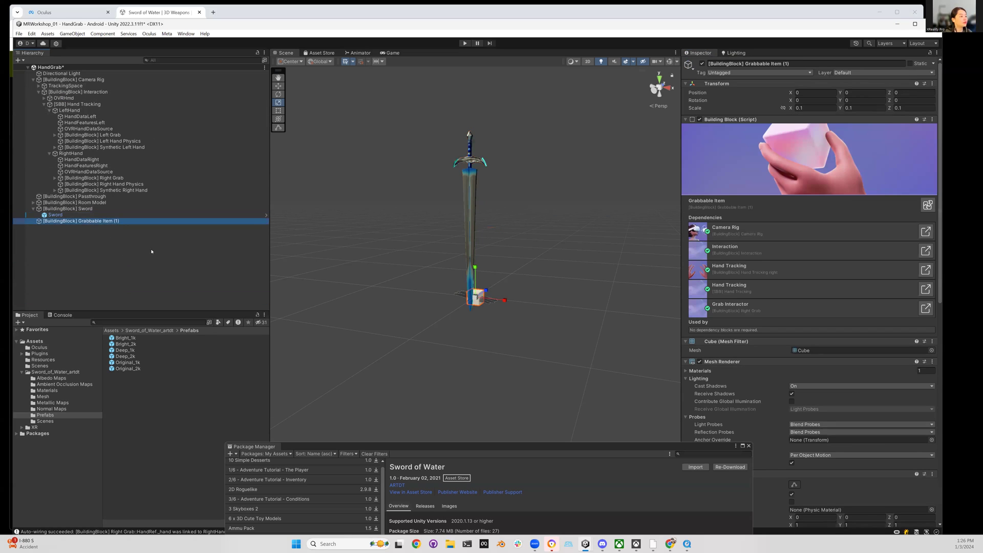
Search the Asset Store for 'shield', filtered to free 3D assets.
key(alt+Tab)
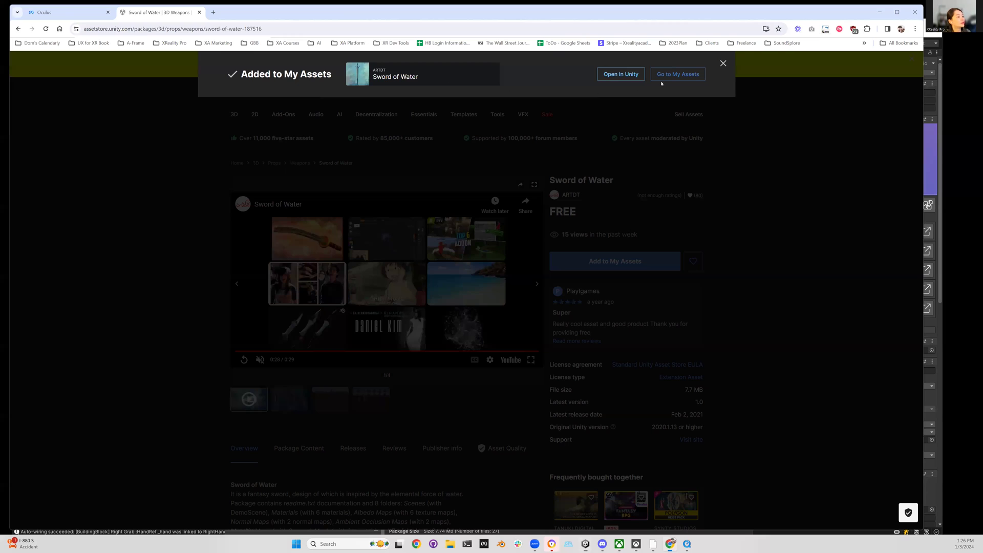
click(722, 64)
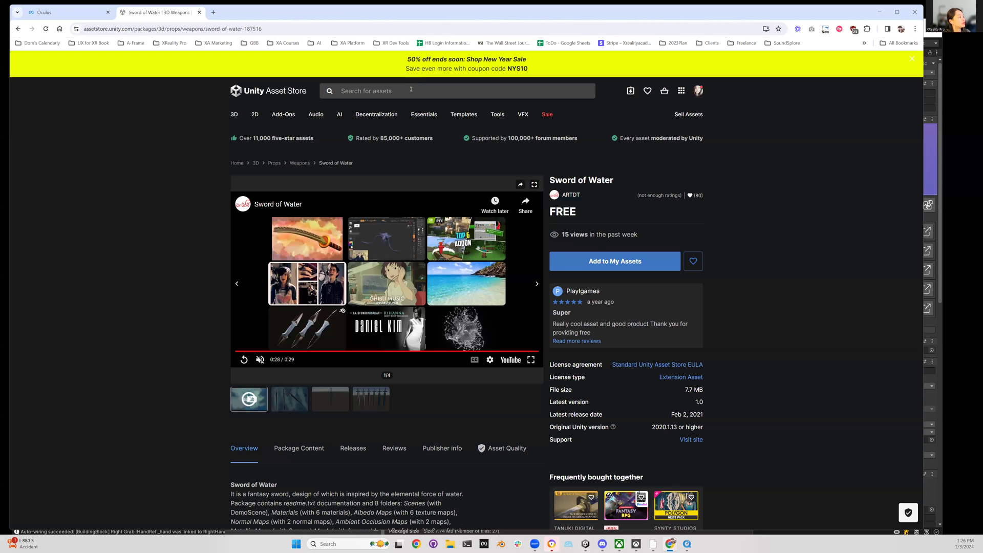
click(412, 89)
text(shield)
key(Return)
click(603, 282)
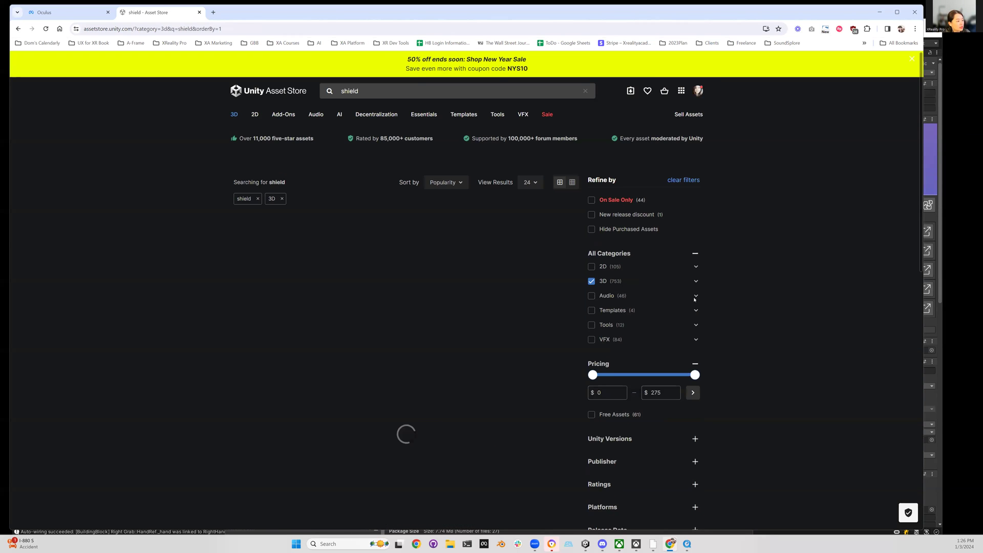
scroll(589, 309, down, 2)
click(591, 262)
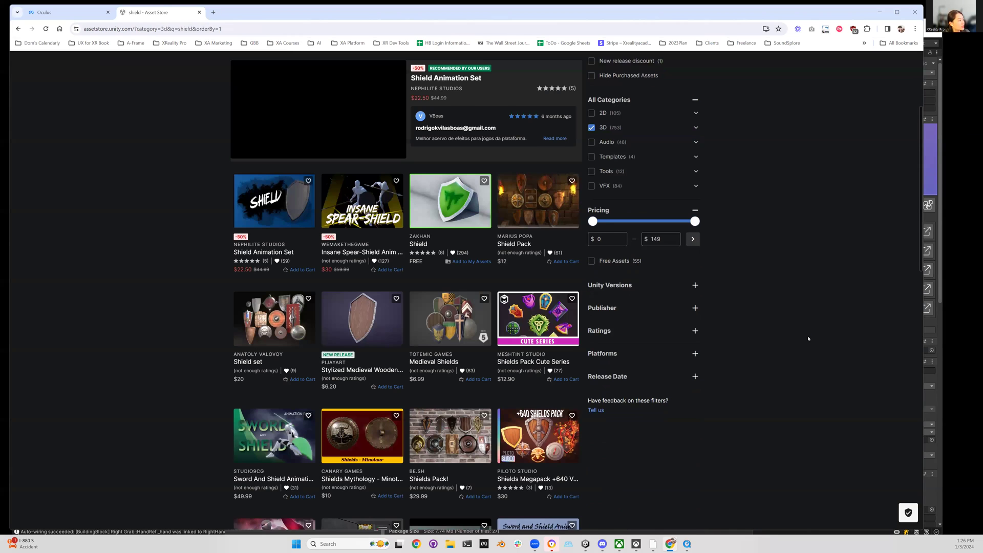
scroll(412, 296, down, 2)
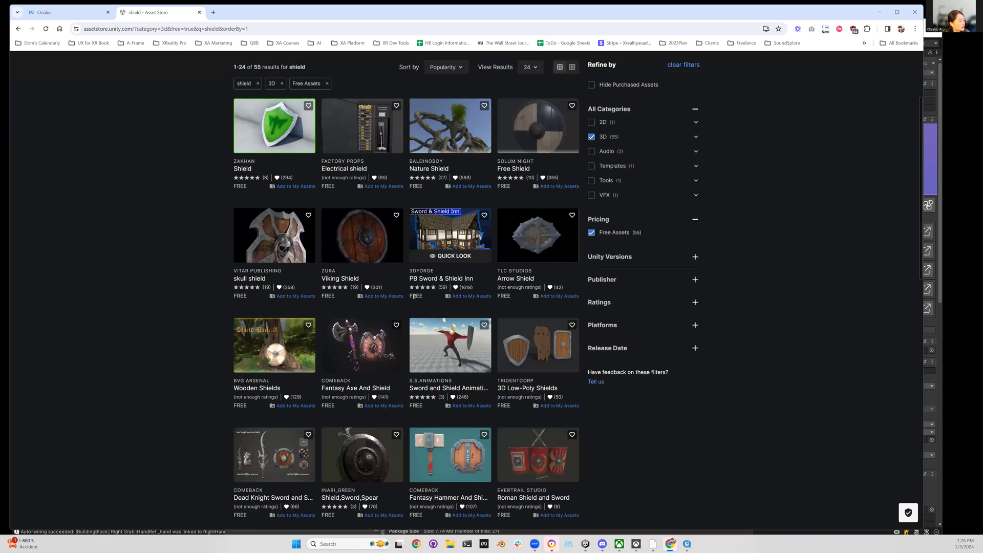
scroll(415, 298, down, 2)
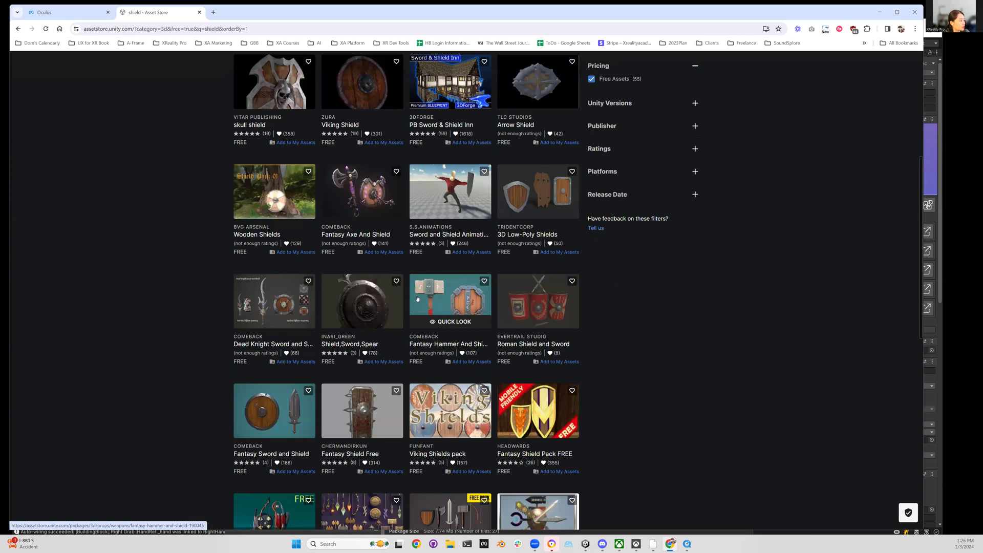
scroll(411, 313, down, 2)
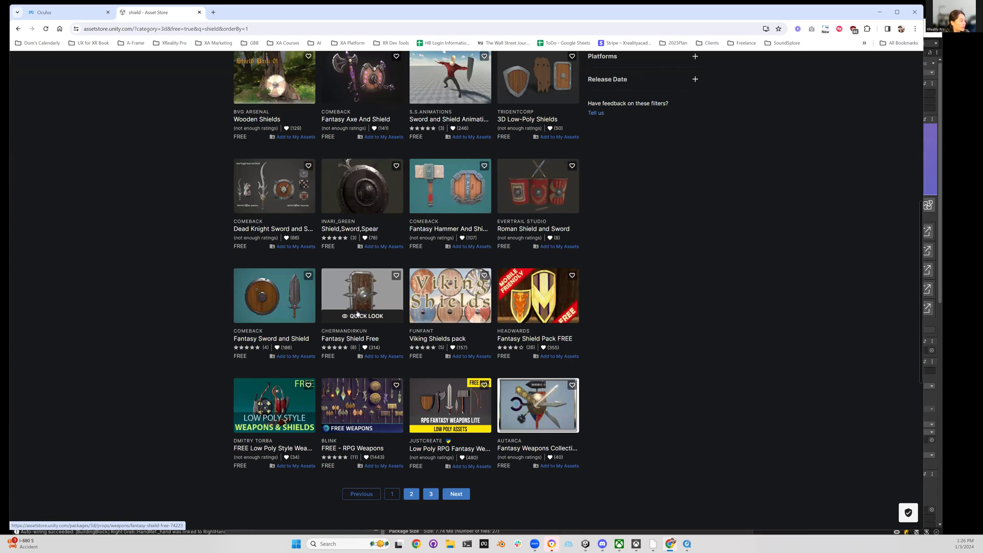
Add Fantasy Shield Free to My Assets and accept the terms of service.
click(356, 312)
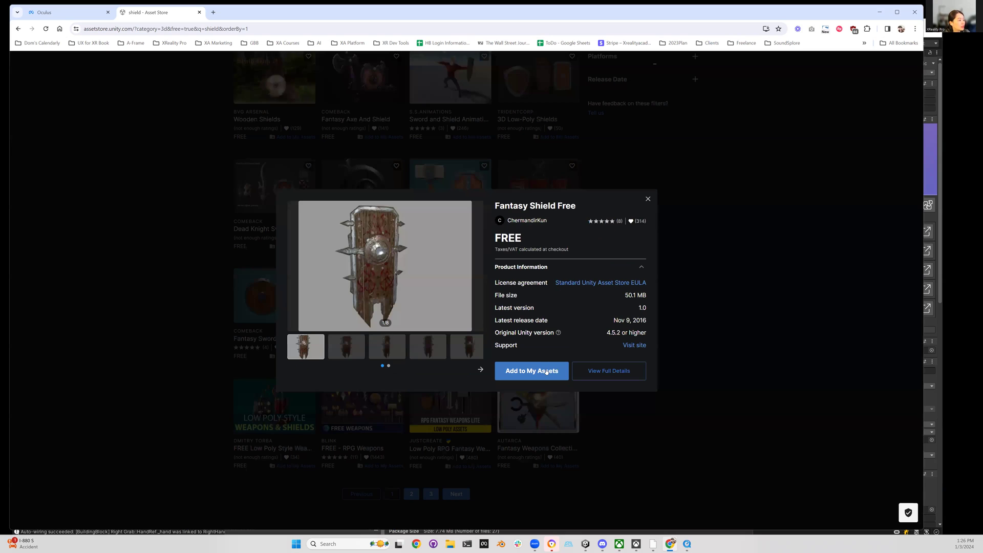
click(546, 372)
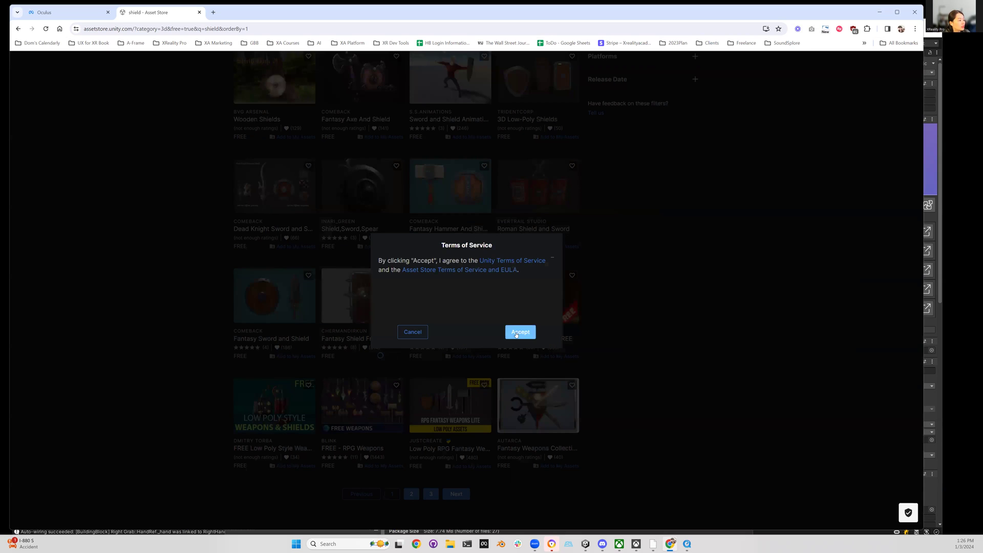
click(517, 334)
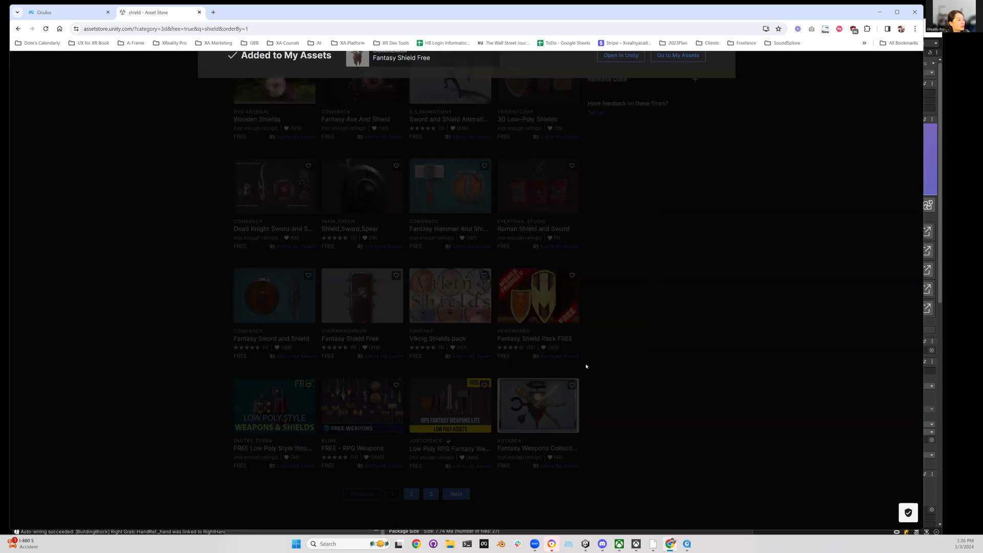
Import all Fantasy Shield Free package files from the Package Manager.
click(614, 75)
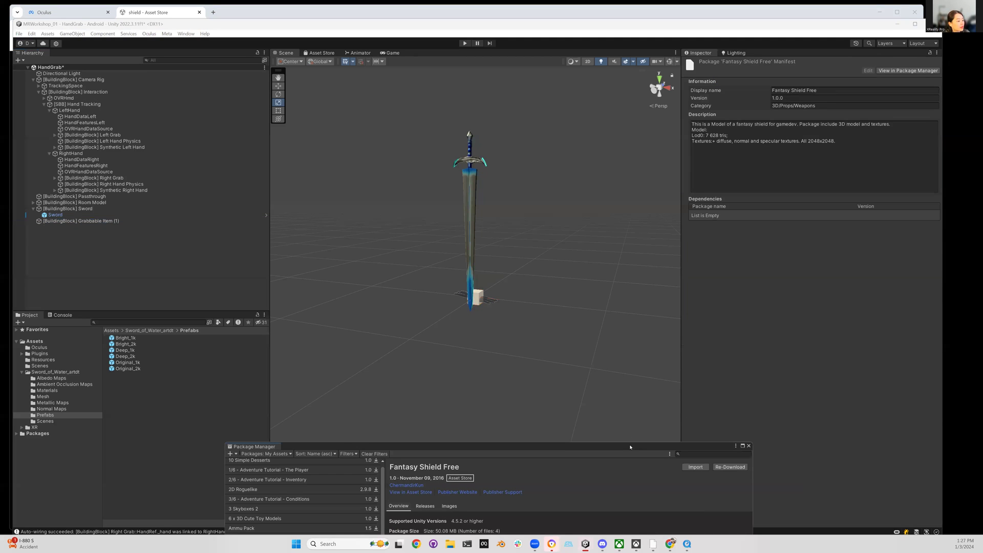
drag(630, 447, 670, 152)
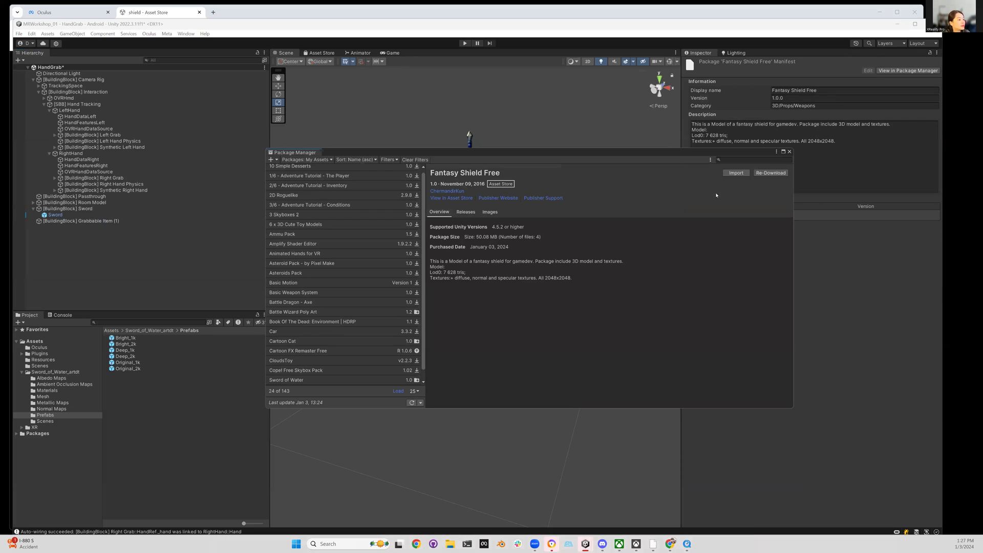
click(742, 176)
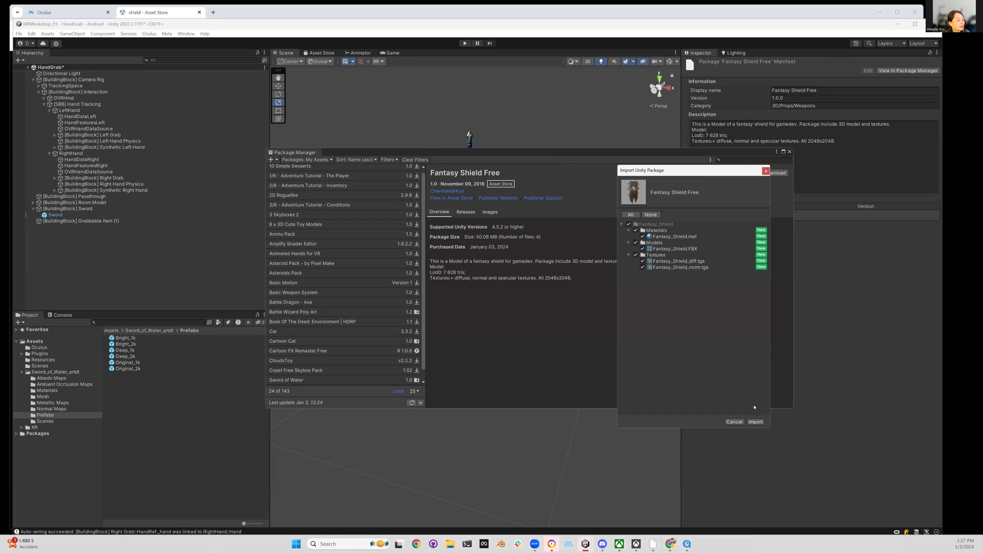
click(757, 421)
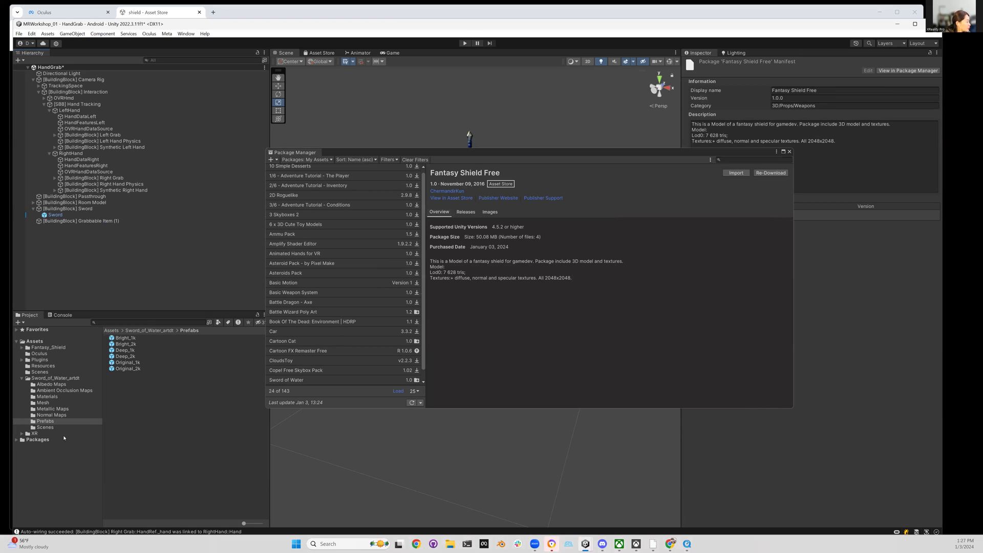
Expand the Fantasy_Shield folder in the Project window and select Models.
click(68, 379)
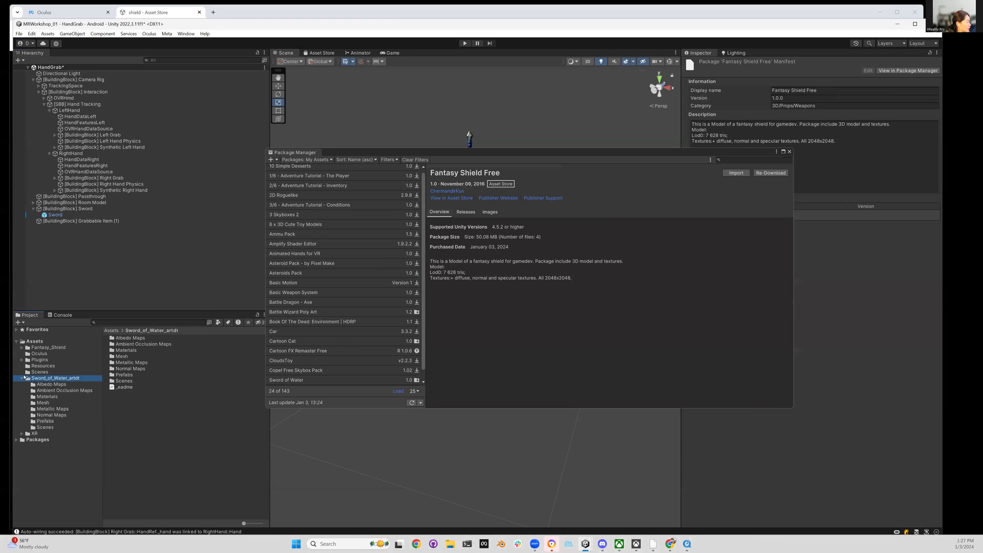
click(48, 348)
click(125, 344)
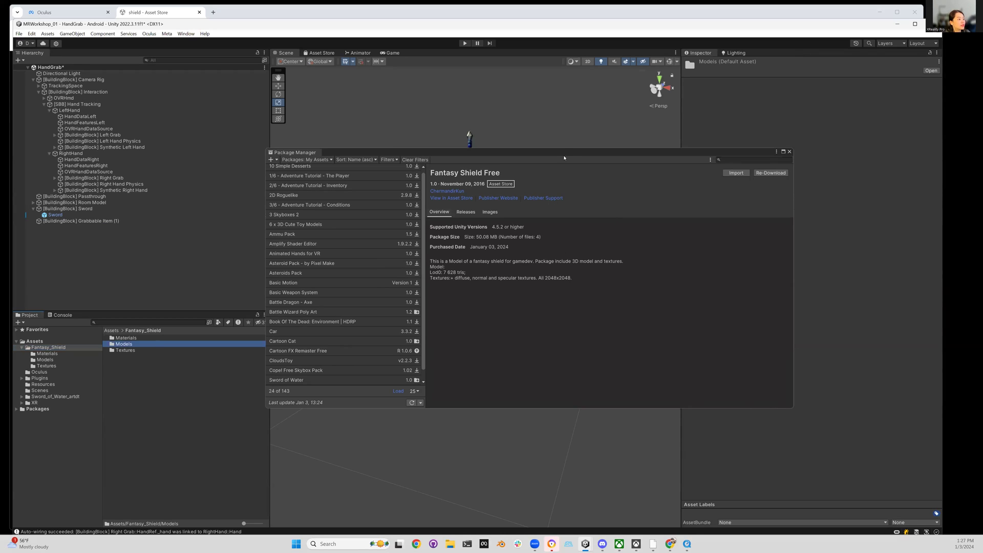
Add the Fantasy_Shield model from the Models folder to the scene at 0.01 scale.
drag(564, 158, 546, 418)
double_click(176, 344)
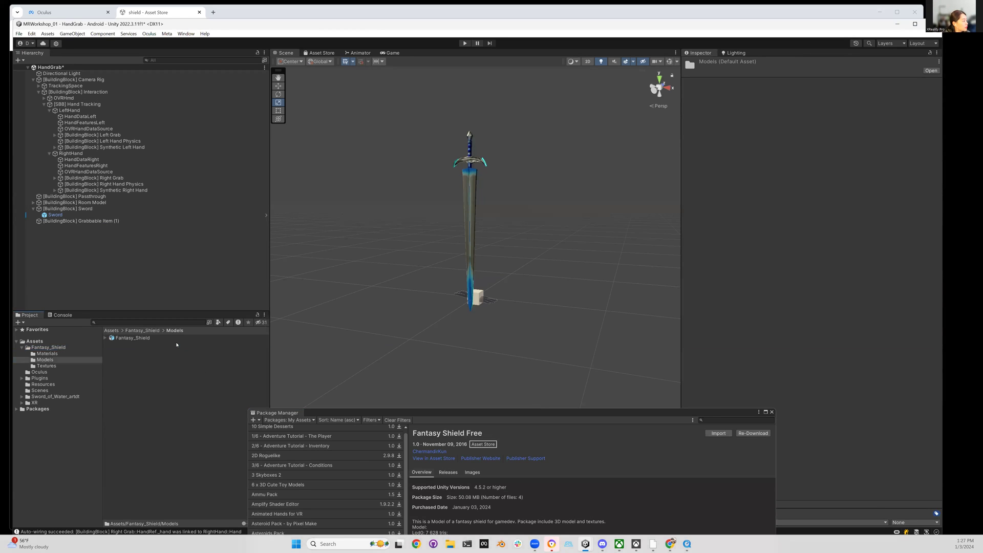
drag(148, 338, 93, 230)
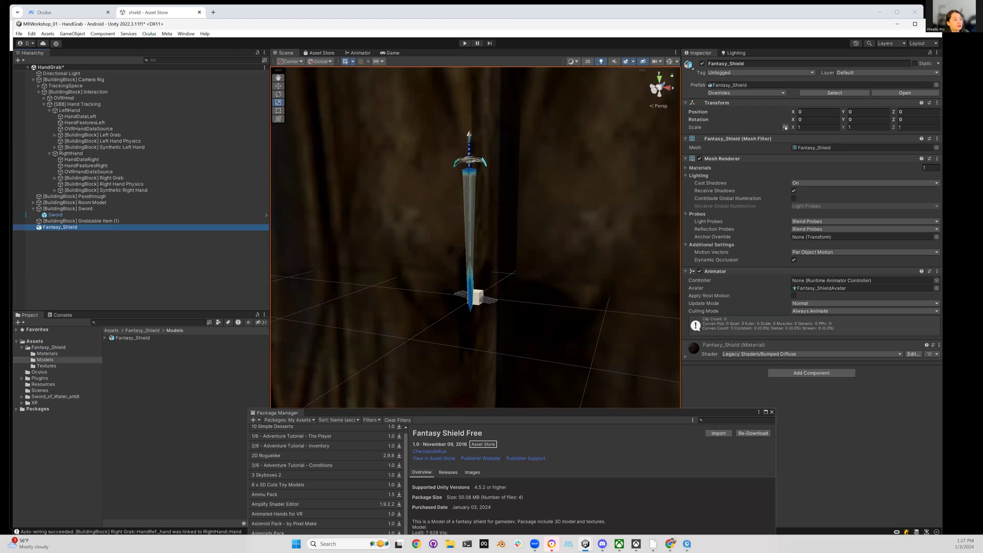
click(815, 128)
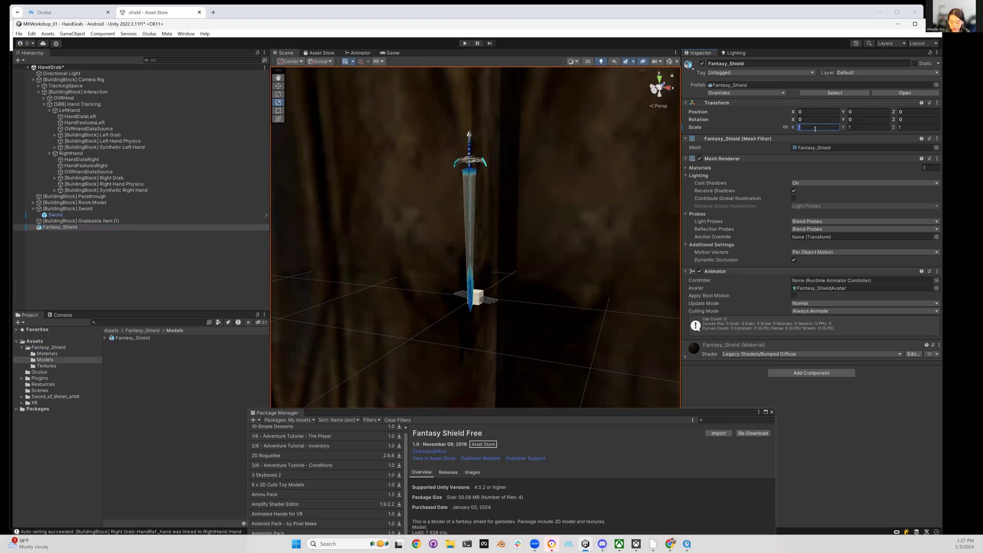
text(0.01)
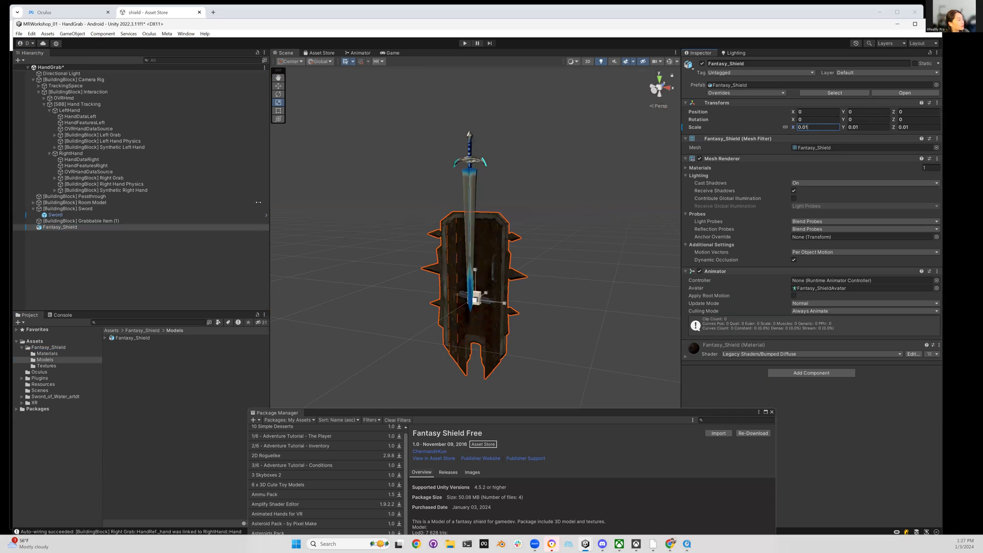
click(183, 227)
Move the shield toward the front and turn it around its vertical axis.
key(w)
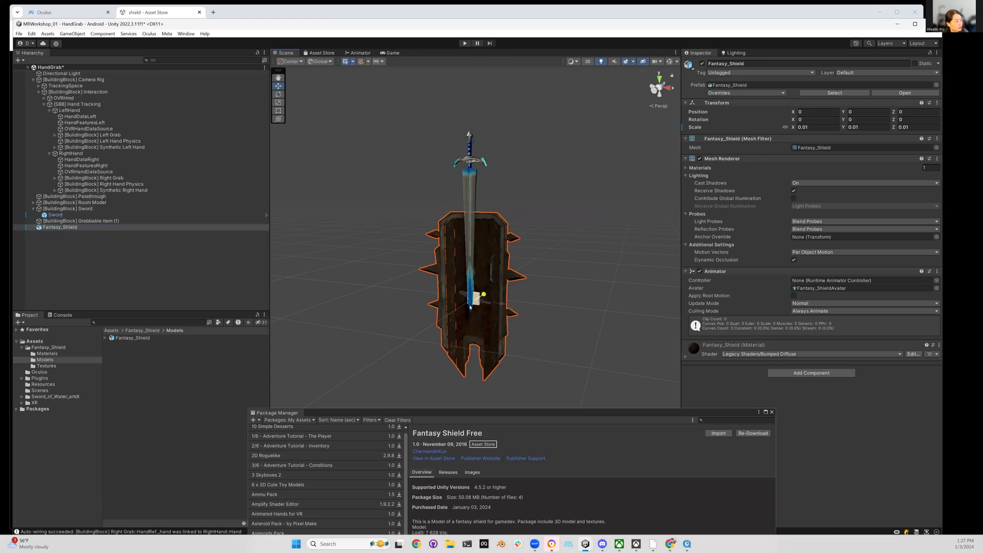
drag(486, 296, 507, 325)
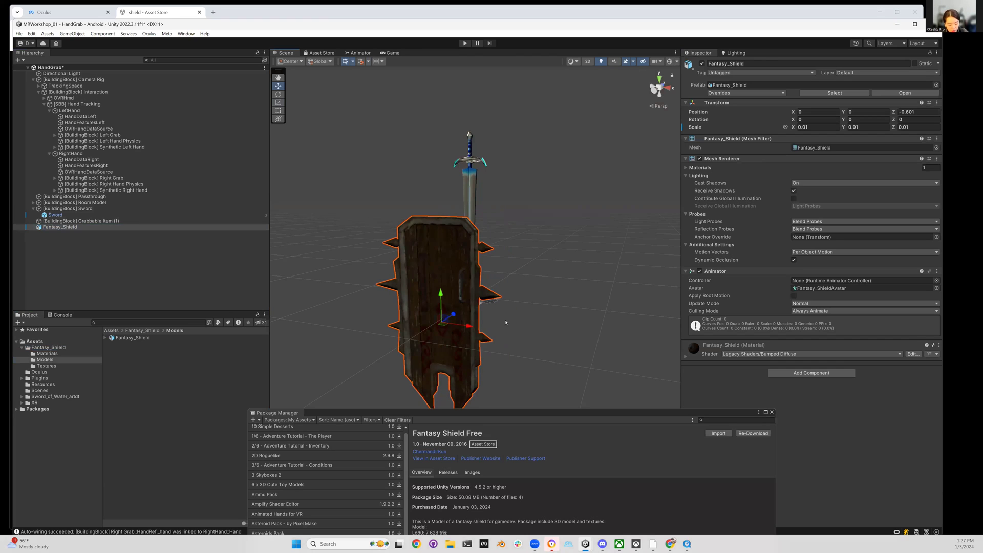
key(r)
key(e)
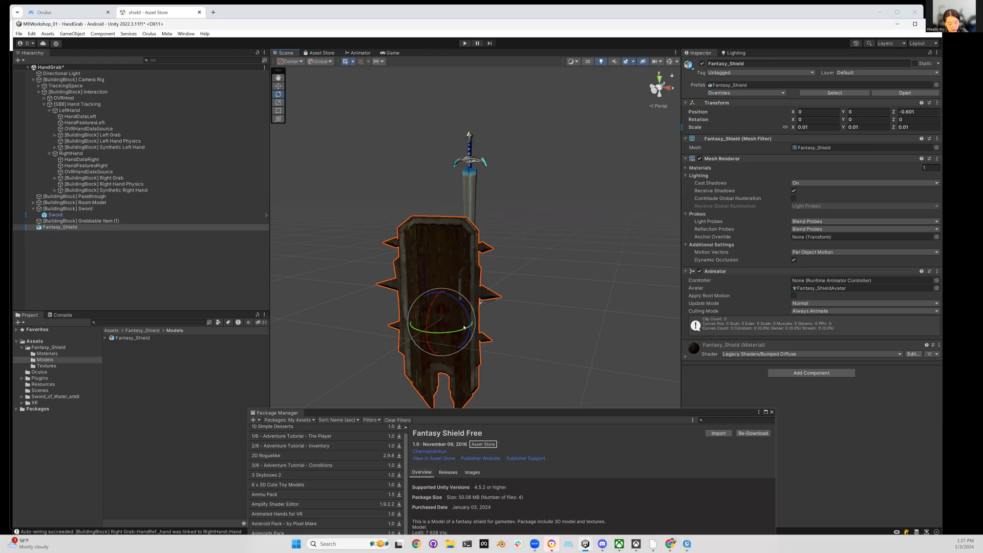
drag(460, 330, 513, 295)
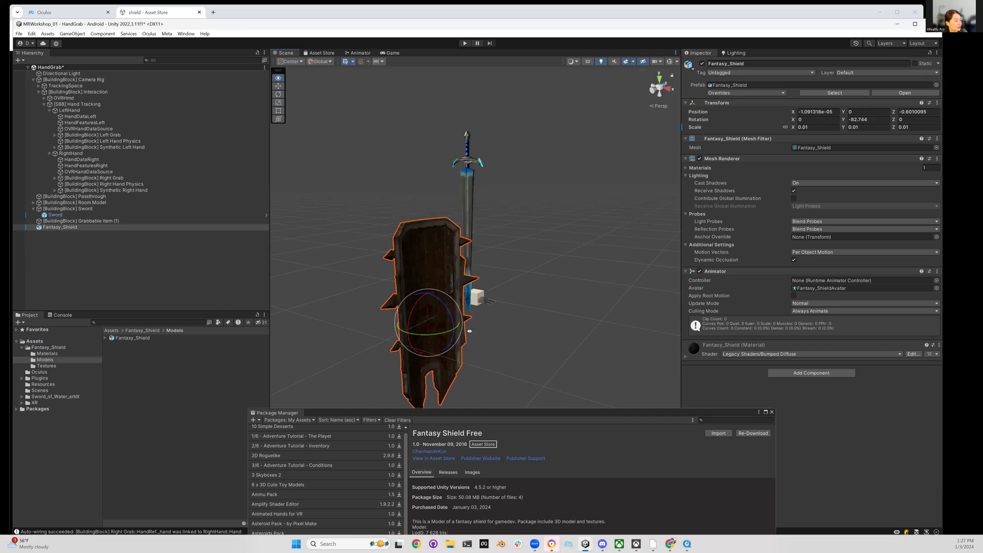
alt+drag(559, 324, 374, 327)
mouse_move(492, 325)
alt+mouse_down()
mouse_move(552, 322)
mouse_move(408, 333)
alt+mouse_up()
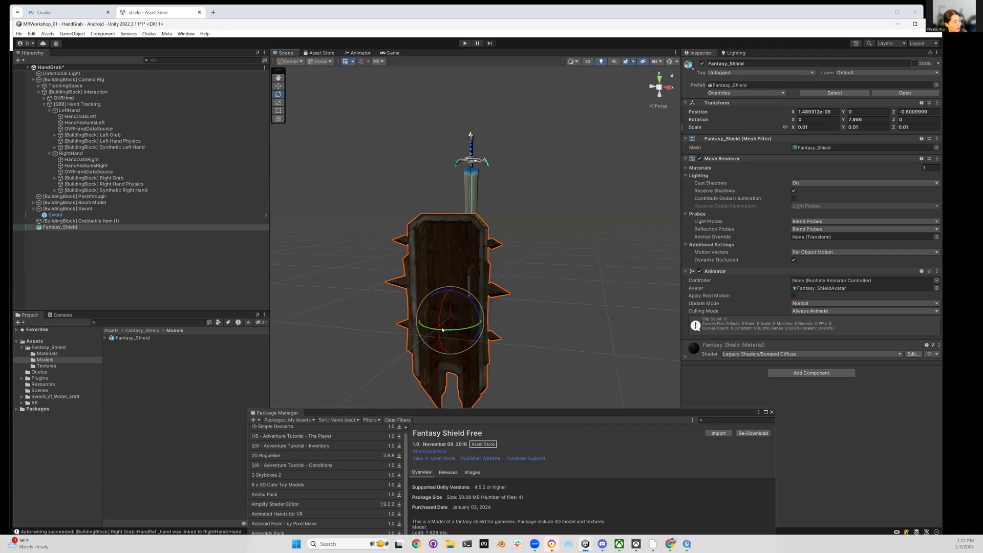
mouse_move(512, 336)
alt+mouse_down()
mouse_move(648, 432)
mouse_move(547, 373)
alt+mouse_up()
Position the shield raised up and to the left, beside the sword.
key(w)
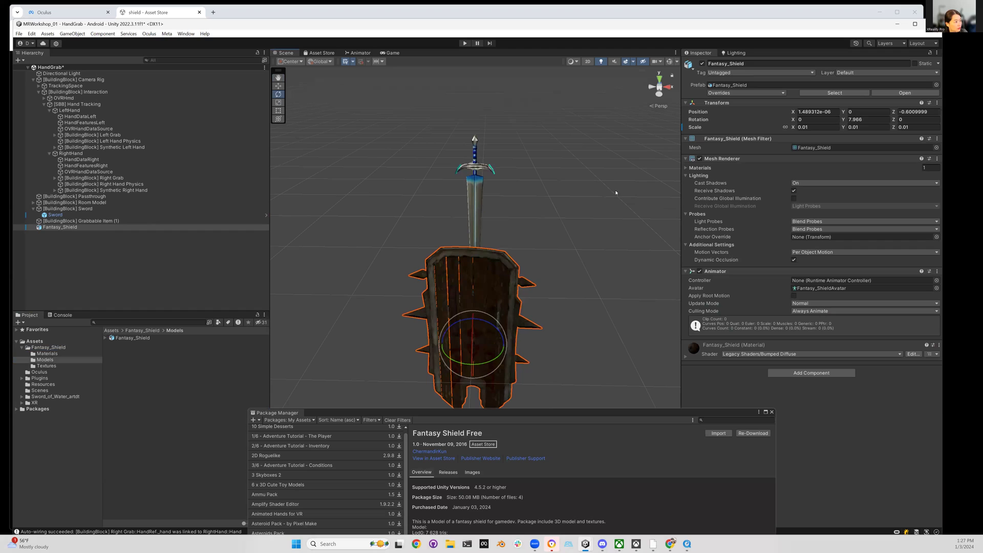
drag(482, 347, 415, 282)
drag(408, 247, 408, 170)
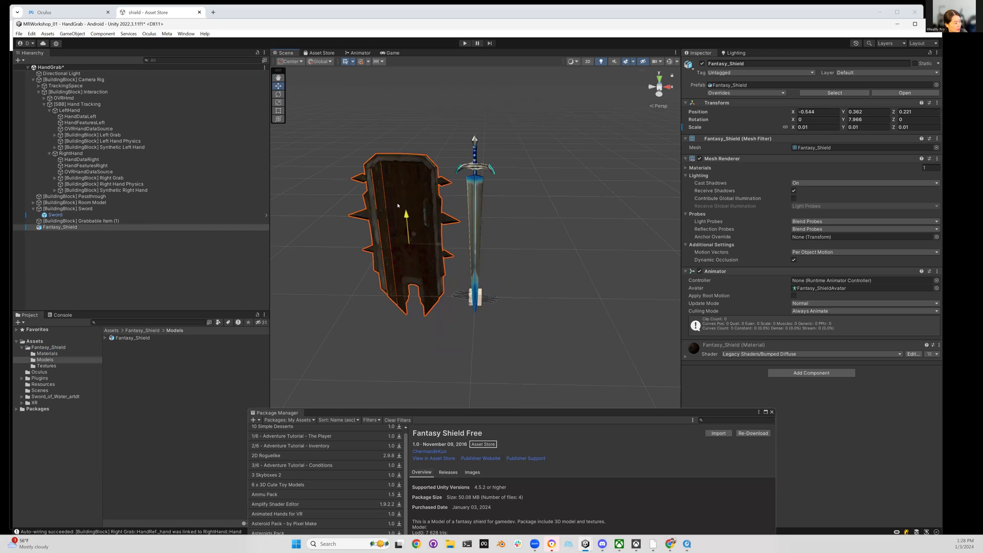
alt+drag(557, 302, 640, 303)
drag(411, 262, 472, 296)
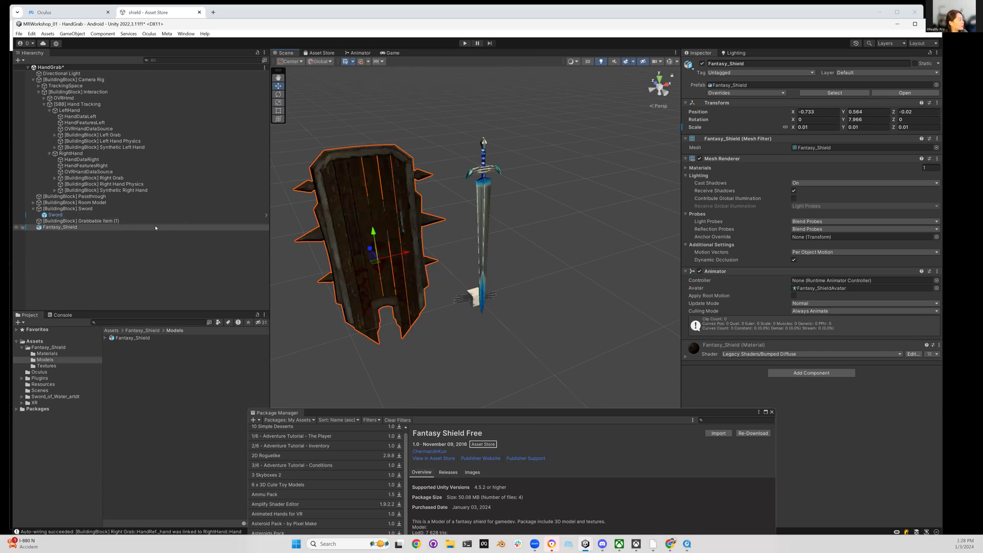
Rename Grabbable Item (1) to [BuildingBlock] Shield.
click(157, 208)
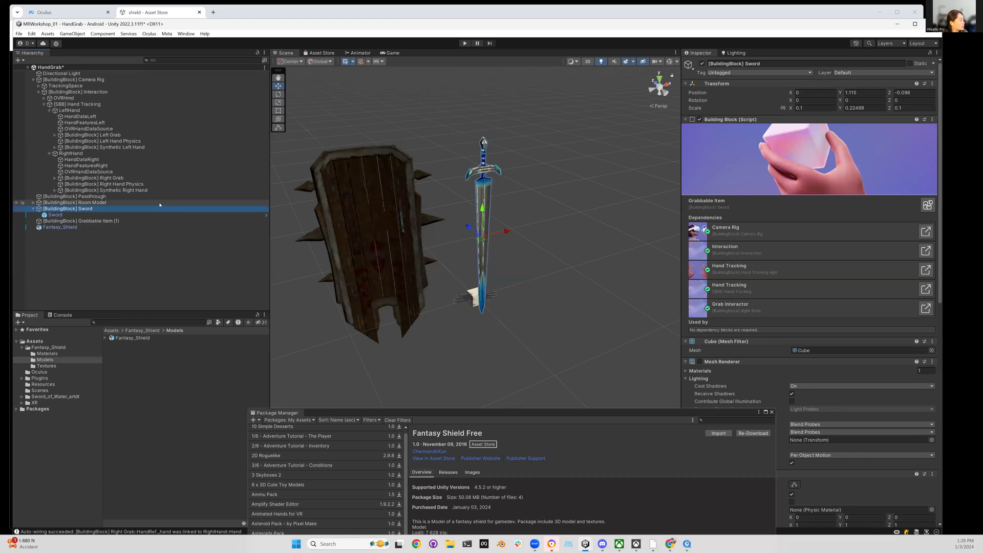
click(154, 221)
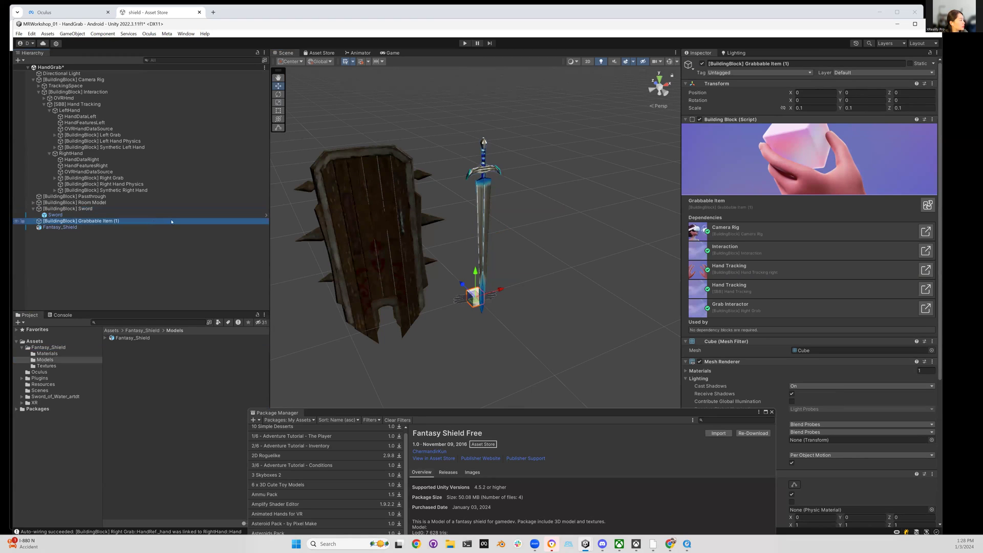
click(792, 64)
drag(791, 63, 745, 64)
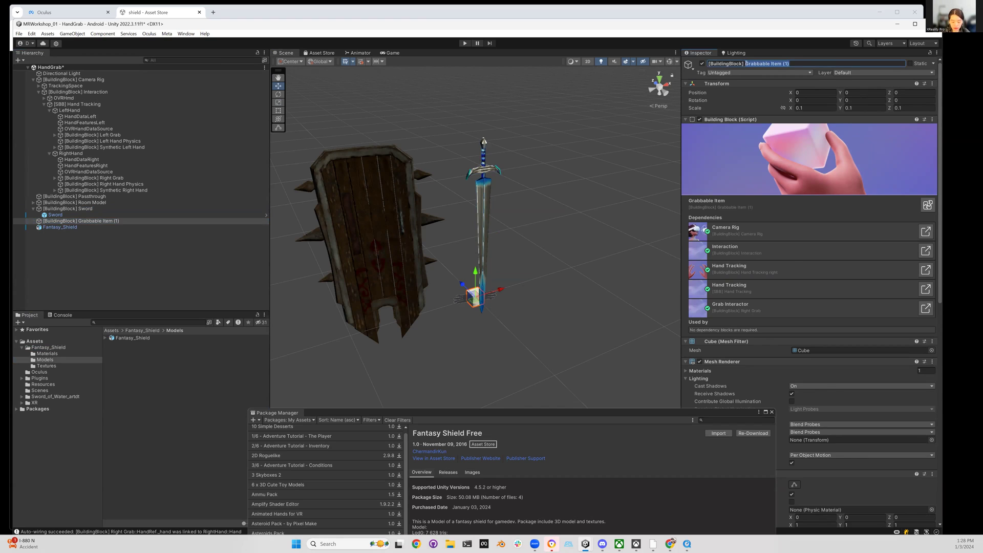
text(Shield)
click(205, 228)
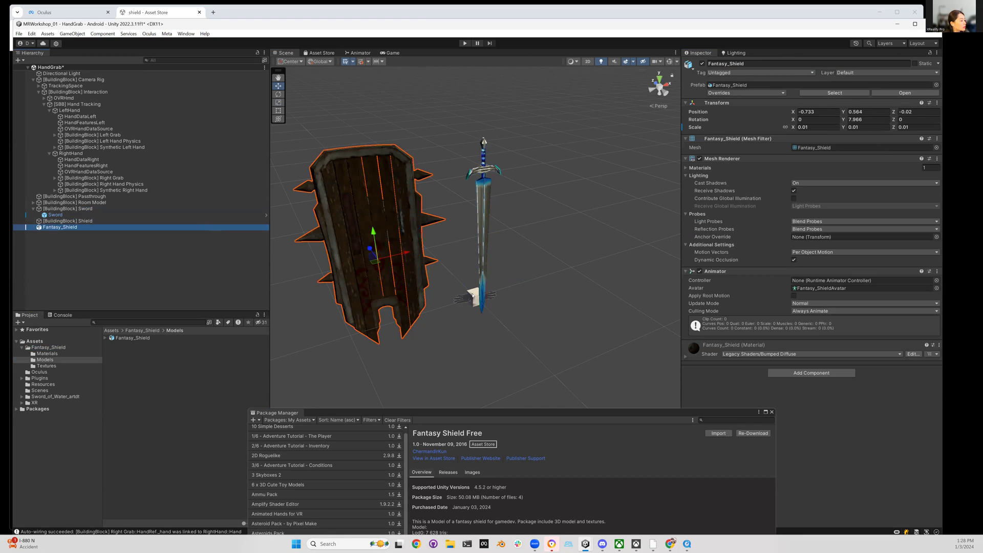
Move and stretch the Shield block cube over the shield model, then hide its Mesh Renderer.
click(473, 297)
mouse_move(454, 296)
mouse_down()
mouse_move(403, 307)
mouse_move(398, 196)
mouse_move(391, 228)
mouse_move(400, 157)
mouse_up()
key(r)
drag(407, 215, 423, 205)
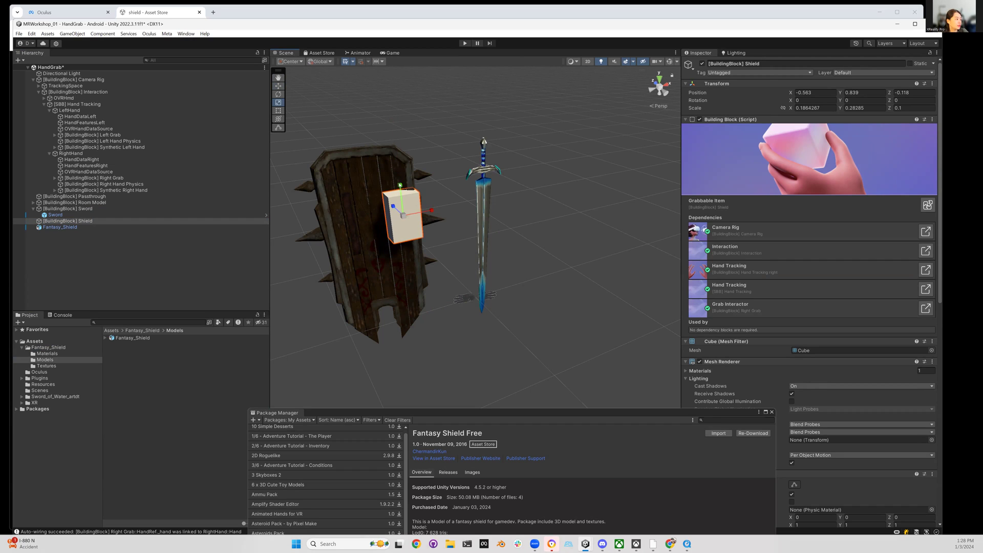
scroll(706, 265, down, 3)
scroll(706, 265, down, 1)
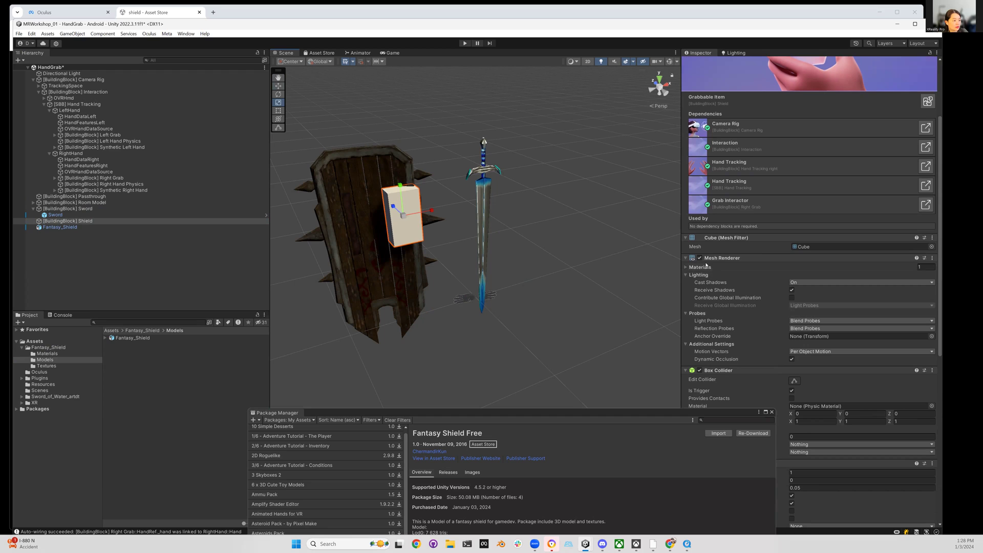
click(700, 258)
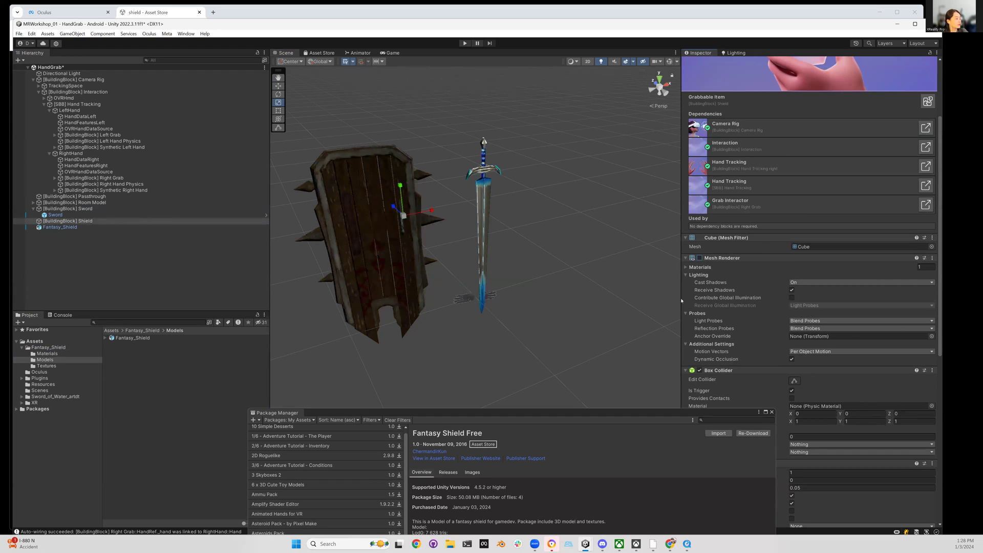
Adjust the Shield block's collider bounds and nest Fantasy_Shield under it.
click(795, 380)
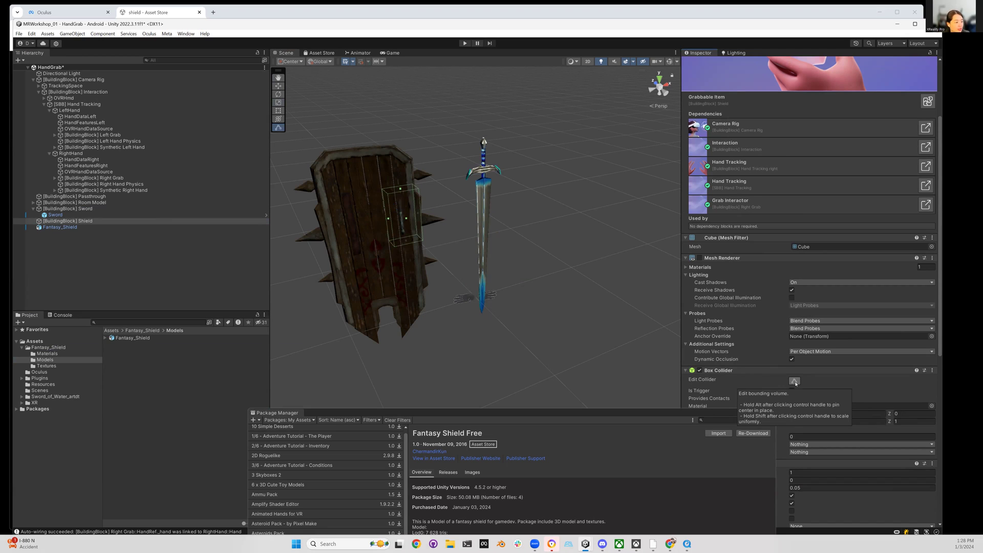
click(130, 235)
drag(62, 226, 98, 222)
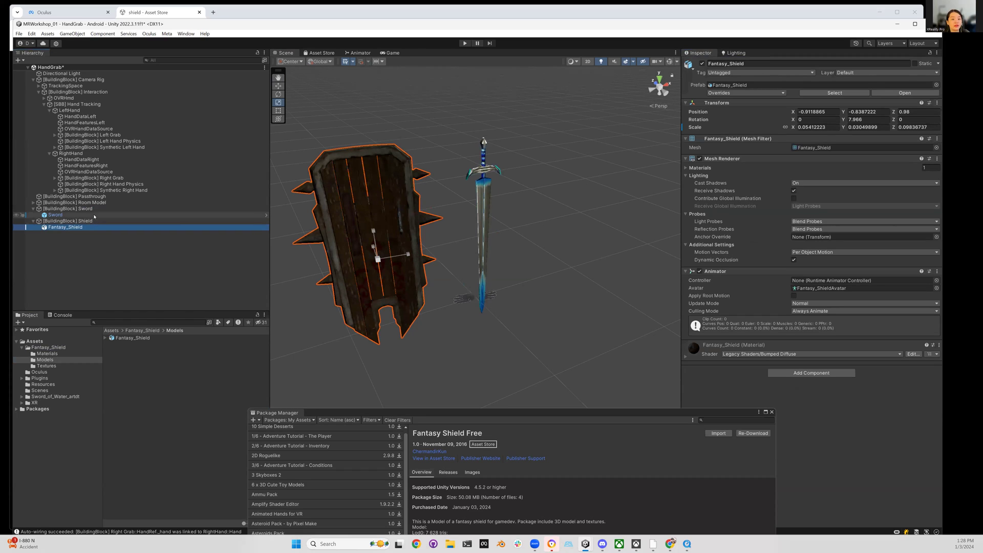
click(106, 275)
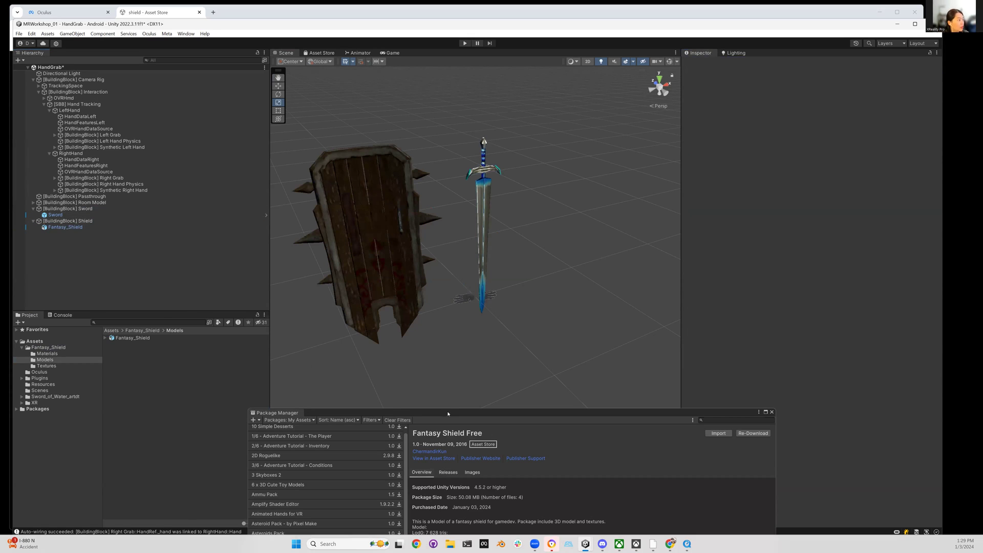
Search the Asset Store for 'dragon', filtered to free 3D assets.
click(501, 11)
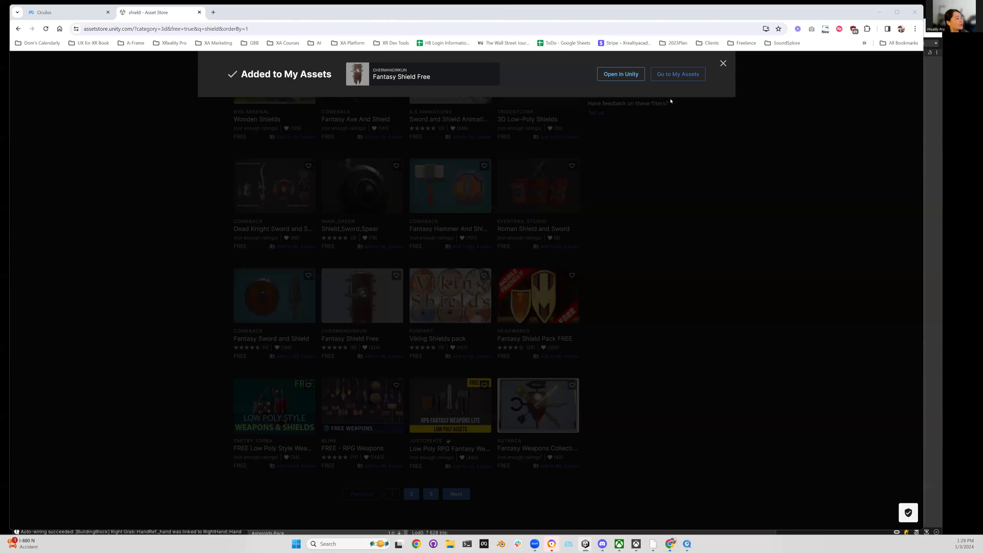
click(723, 63)
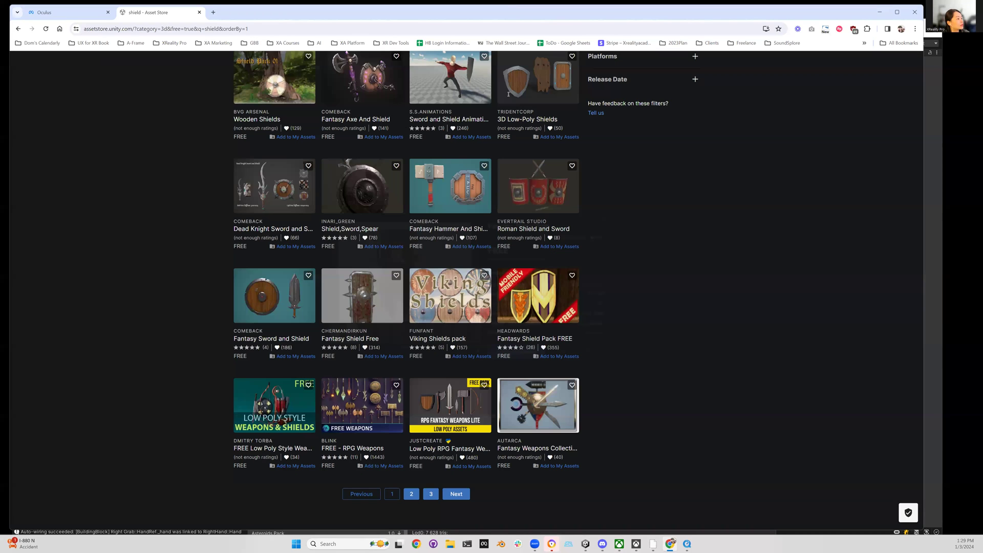
scroll(584, 91, up, 5)
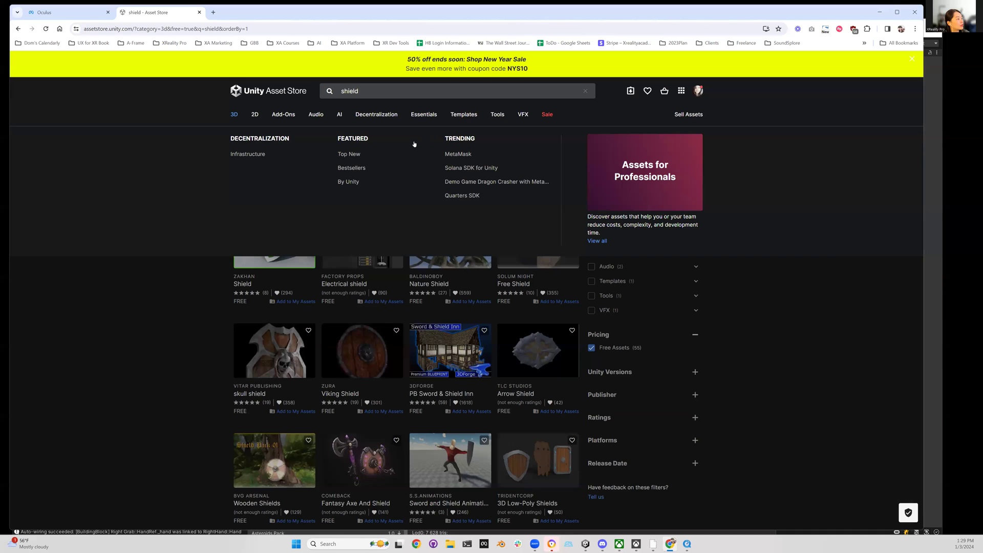
key(alt+Left)
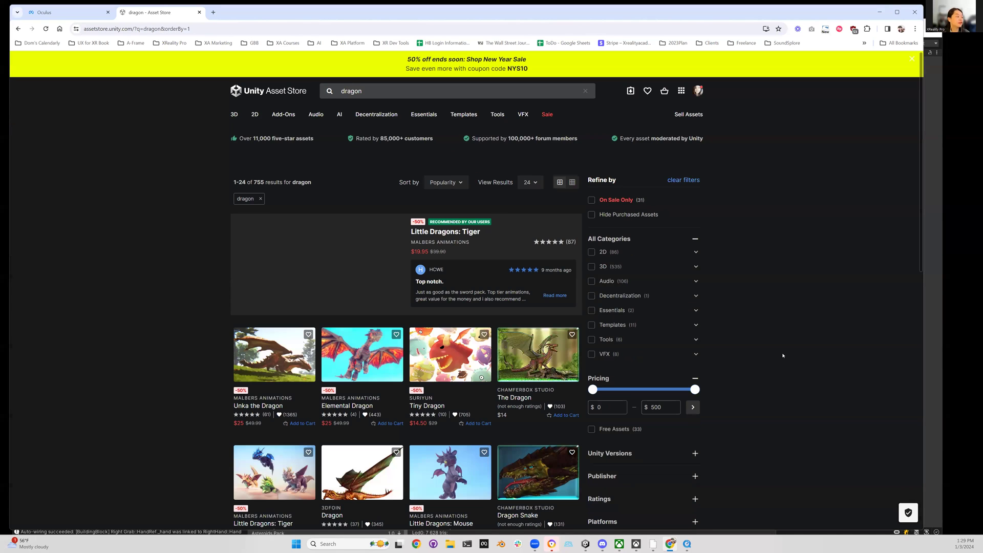
click(592, 267)
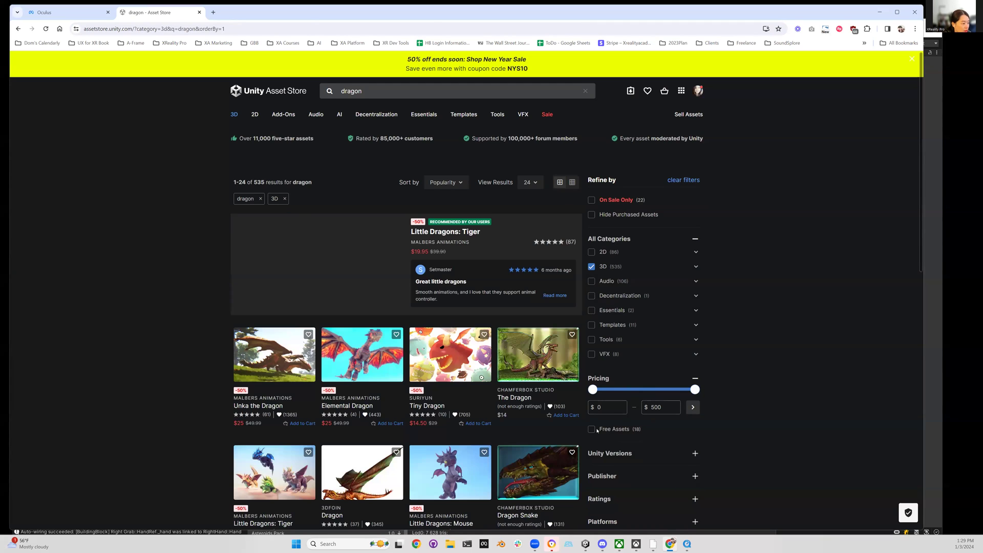
click(591, 429)
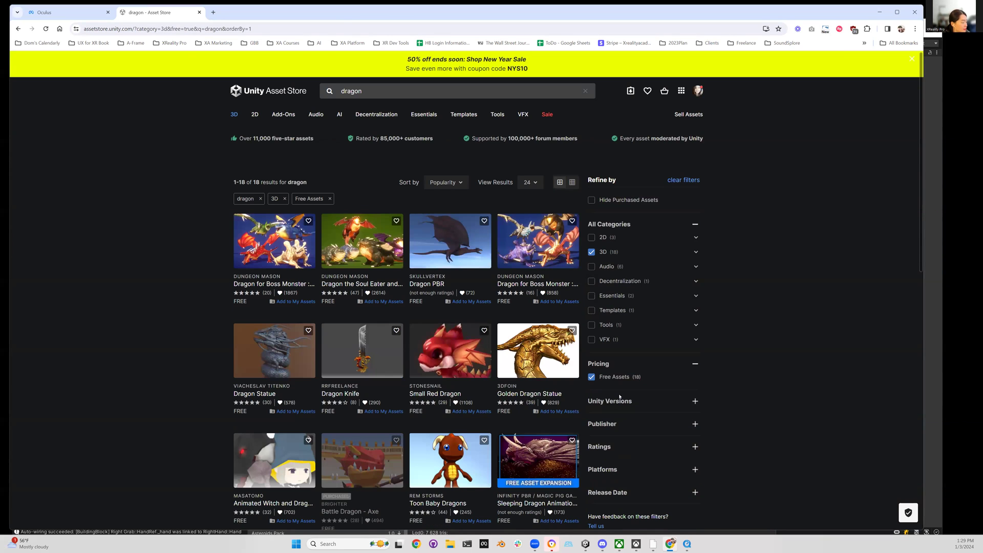
scroll(619, 397, down, 3)
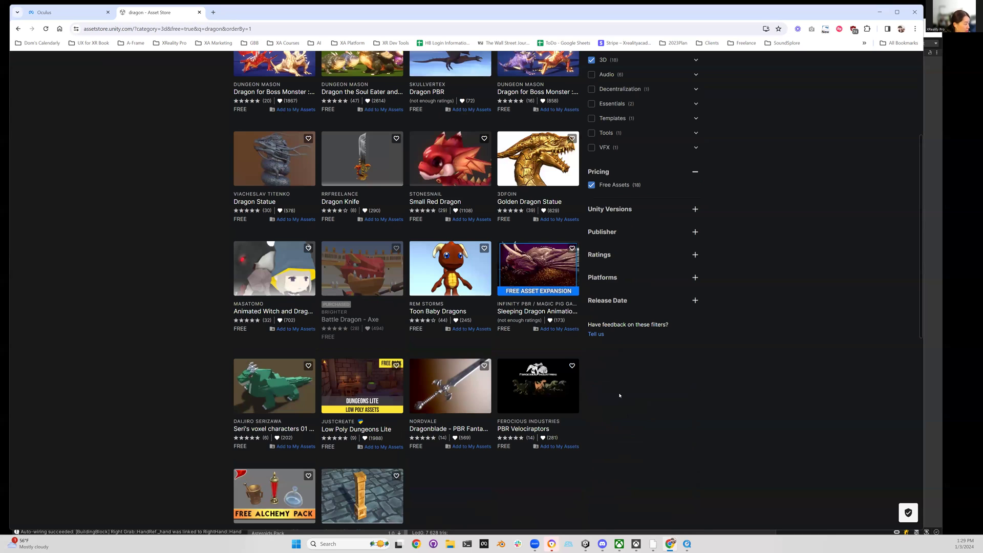
scroll(621, 396, up, 3)
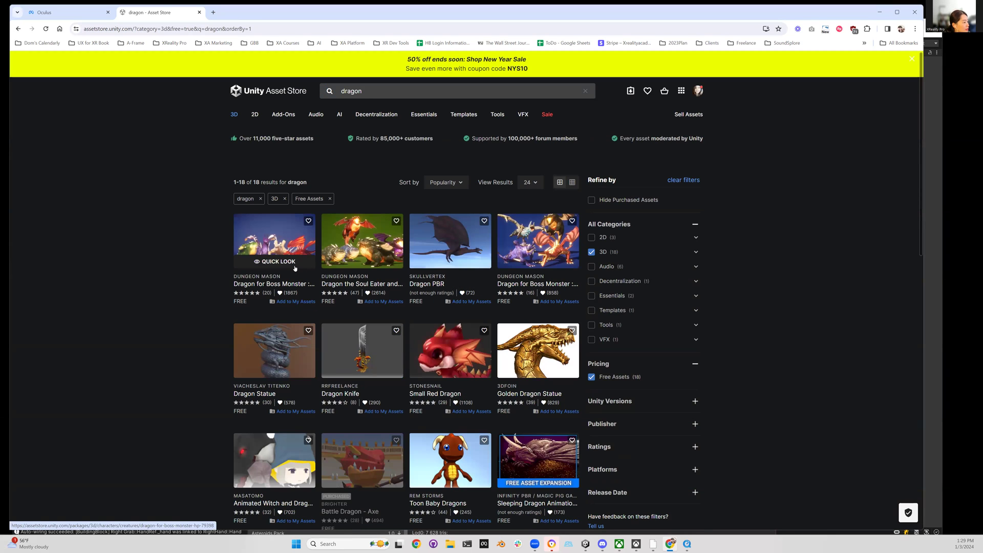
Add Dragon for Boss Monster : HP to My Assets, accept the terms, and send it to Unity.
click(279, 261)
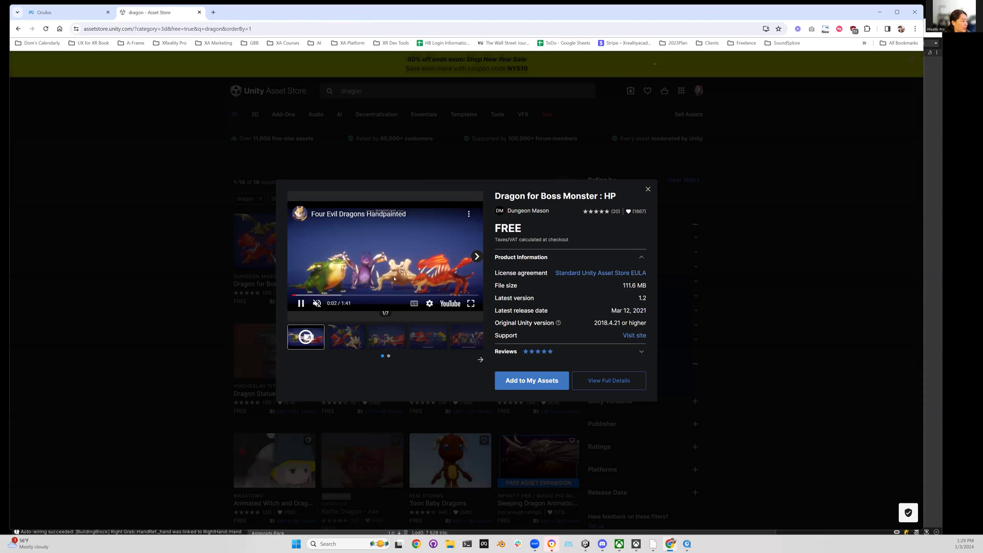
click(546, 378)
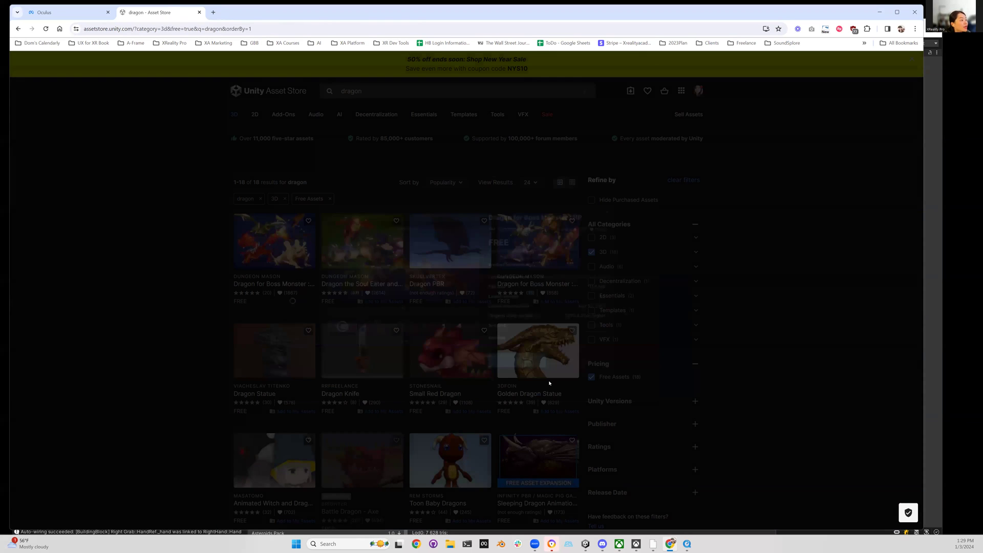
click(526, 332)
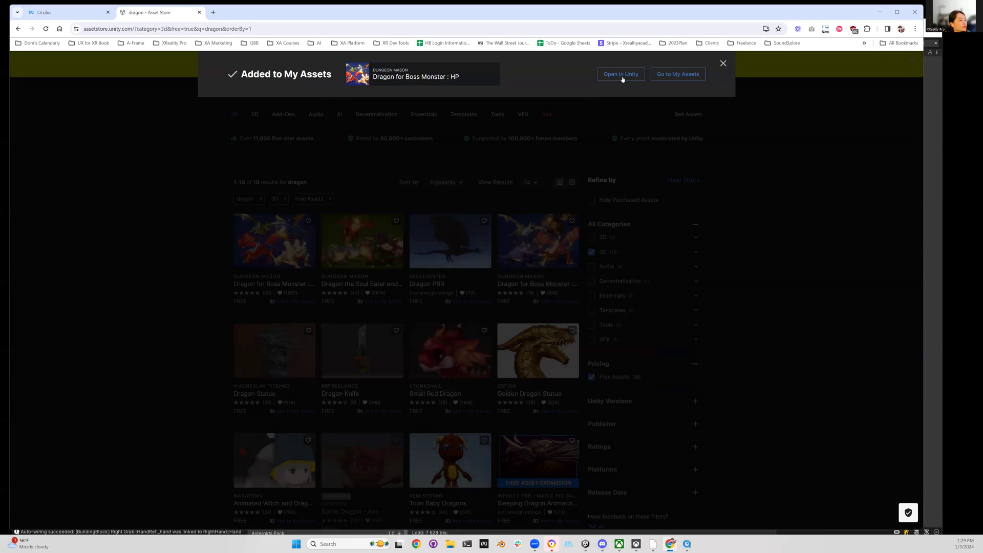
click(623, 75)
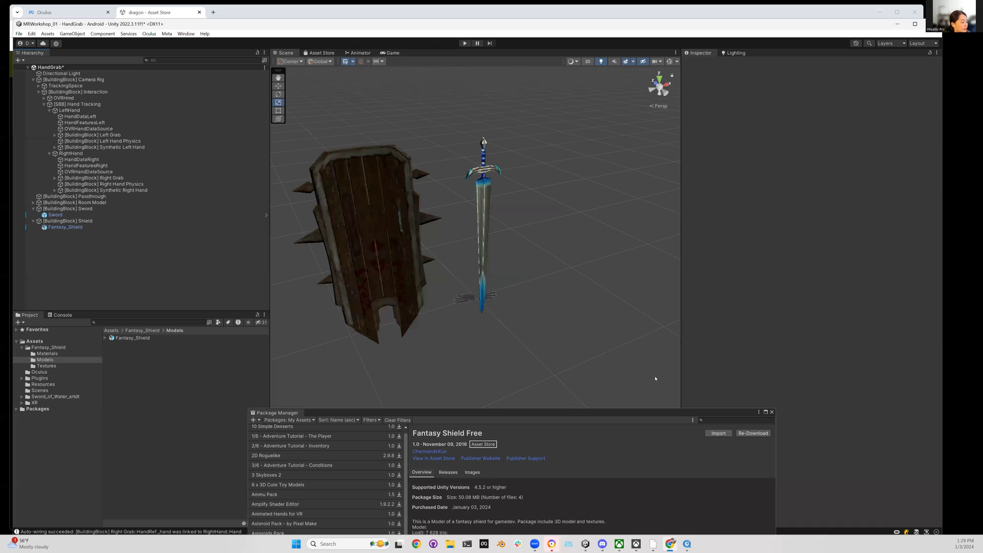
Download the Dragon for Boss Monster : HP package and import all its files.
drag(686, 413, 711, 156)
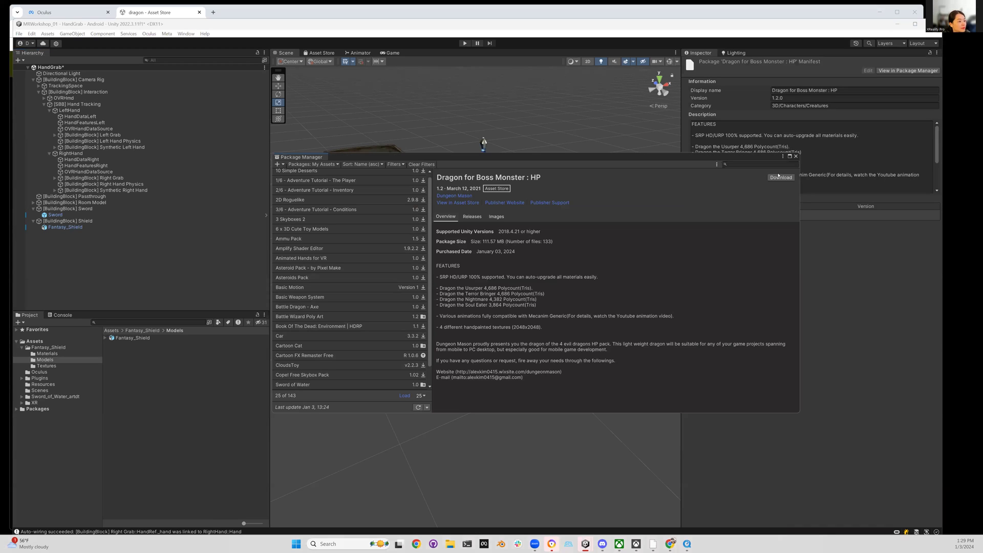
click(780, 179)
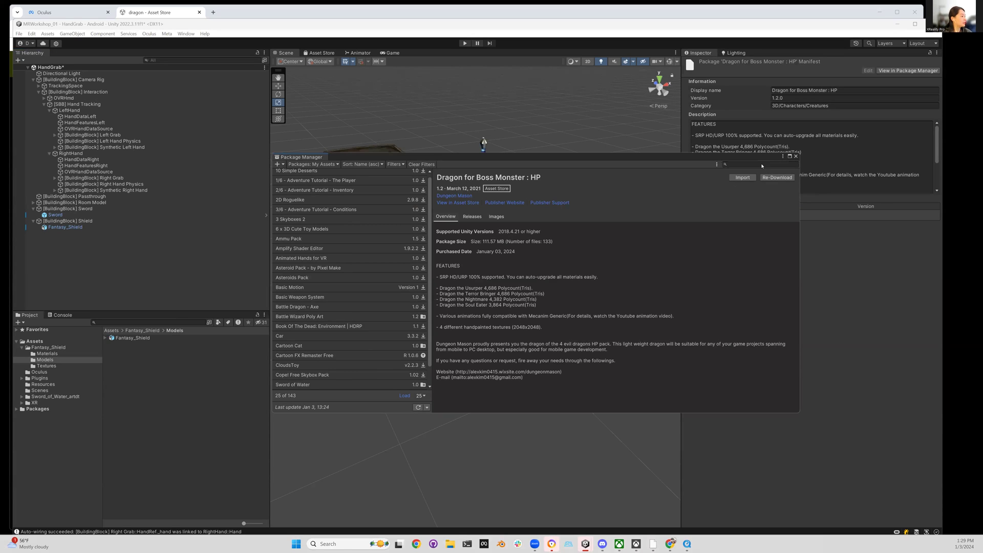
drag(763, 165, 649, 306)
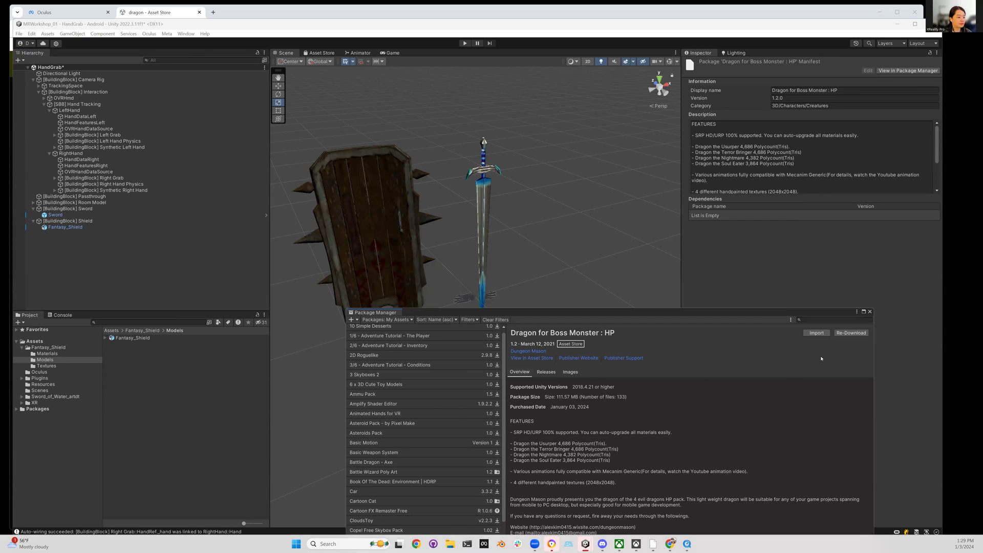
click(817, 333)
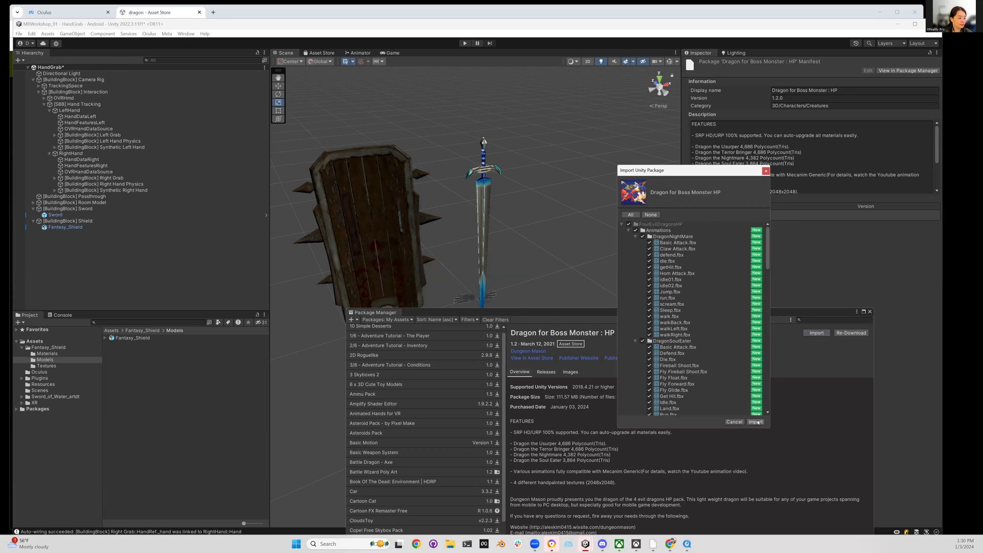
click(756, 421)
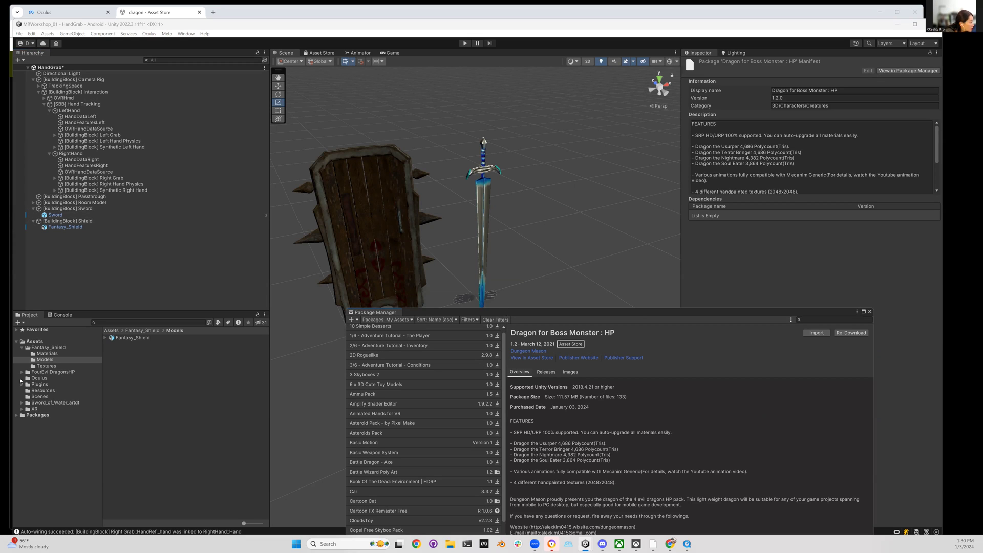
Browse to FourEvilDragonsHP > Prefab > DragonNightmare to reach the colour variants.
click(22, 373)
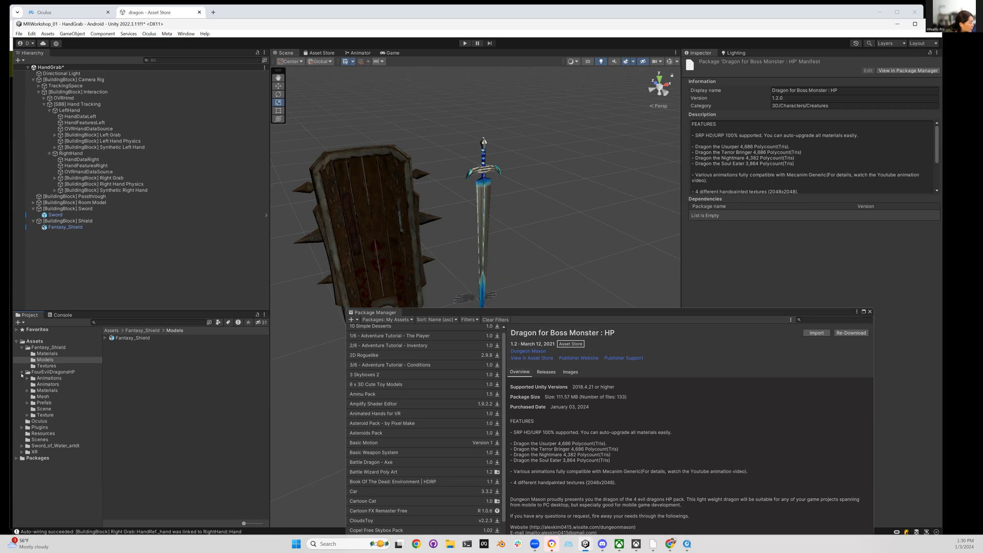
click(58, 402)
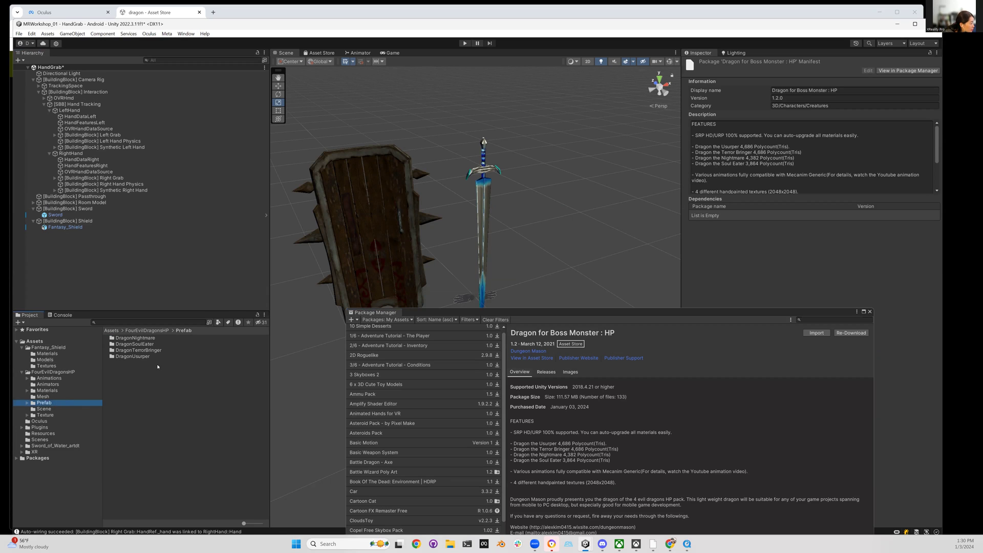
double_click(143, 339)
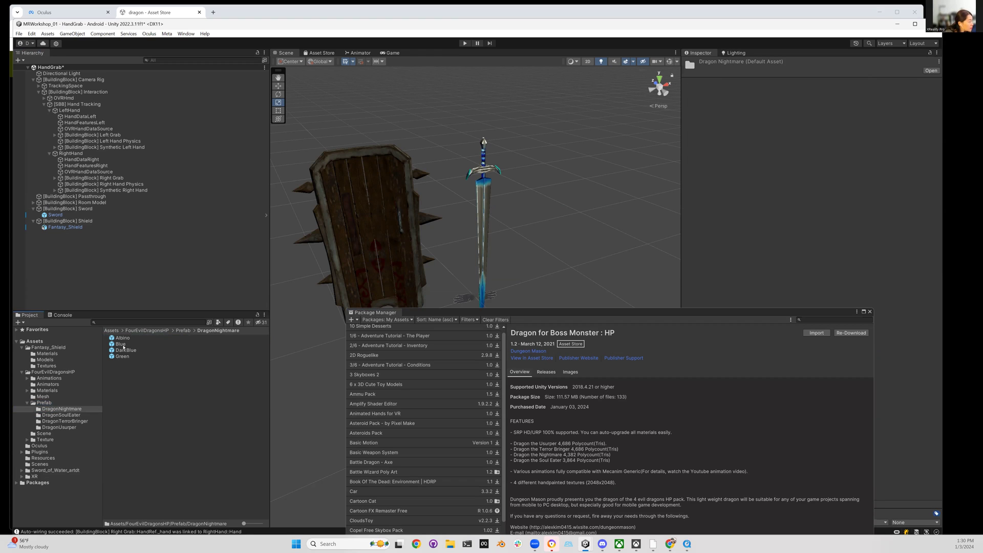
Place the Blue dragon prefab in the scene, close Package Manager, and set its scale to 0.5.
drag(120, 344, 553, 249)
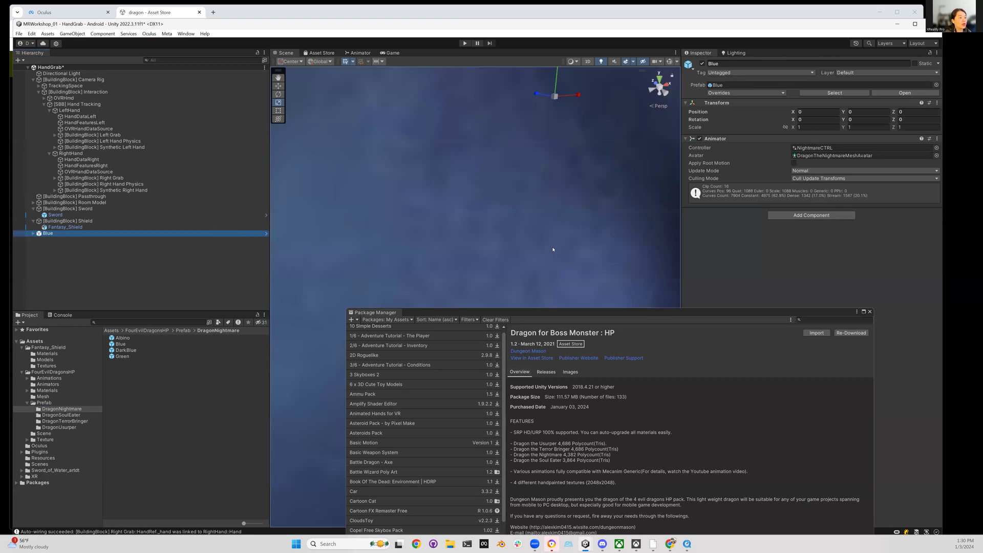
click(806, 127)
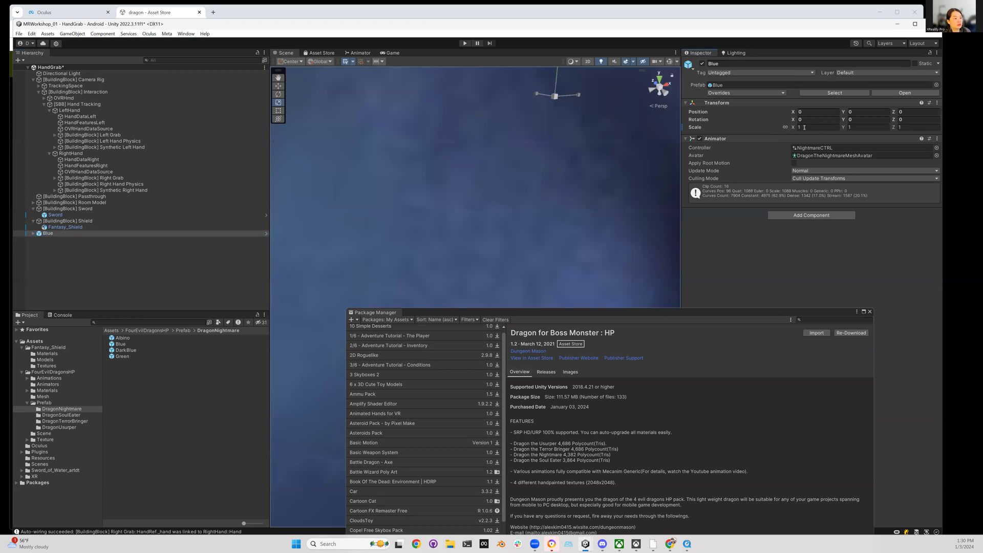
text(0)
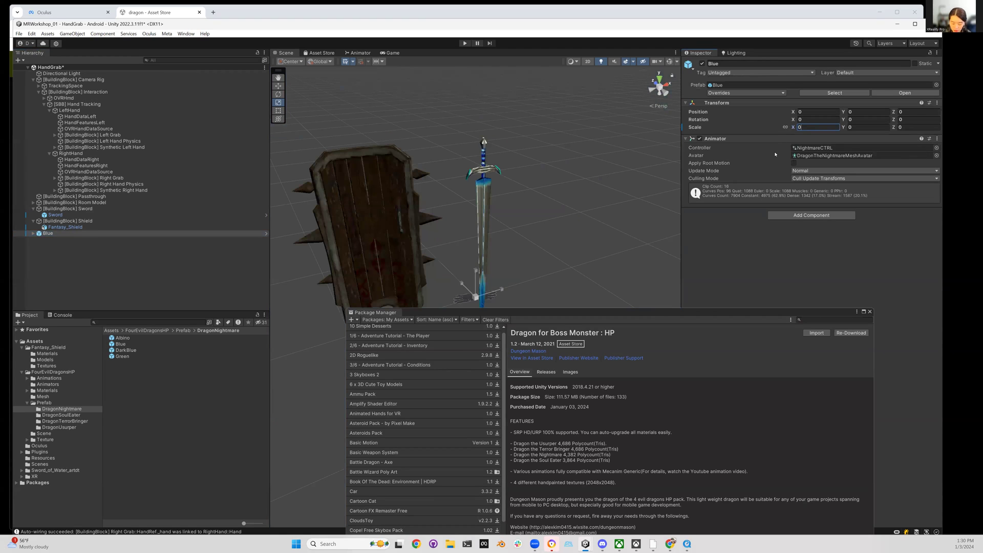
text(.1.01)
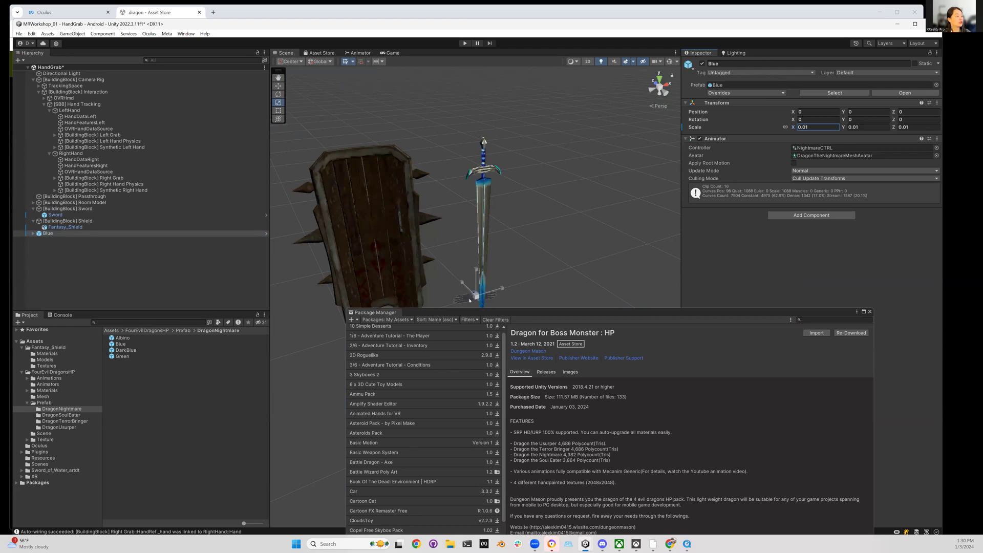
scroll(470, 299, down, 2)
scroll(495, 296, down, 2)
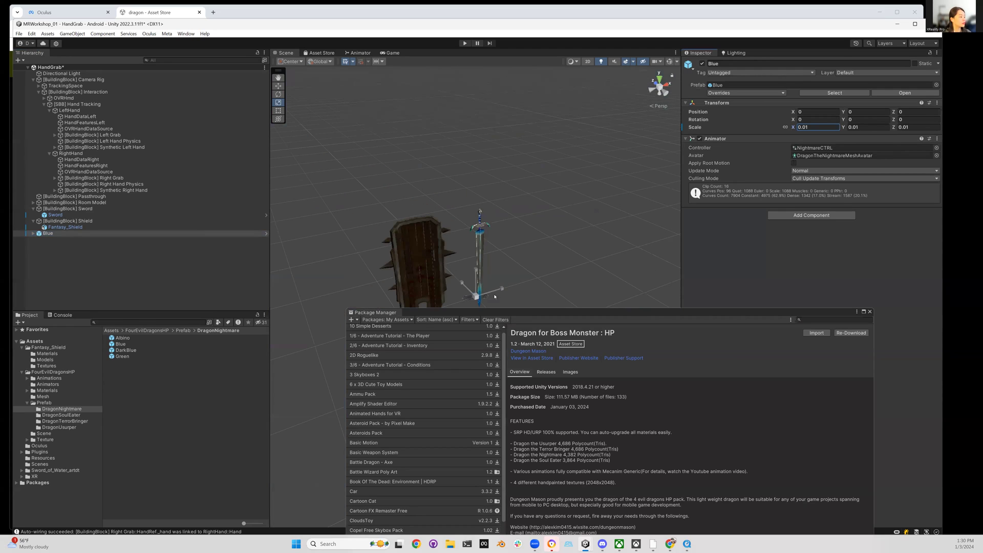
click(871, 312)
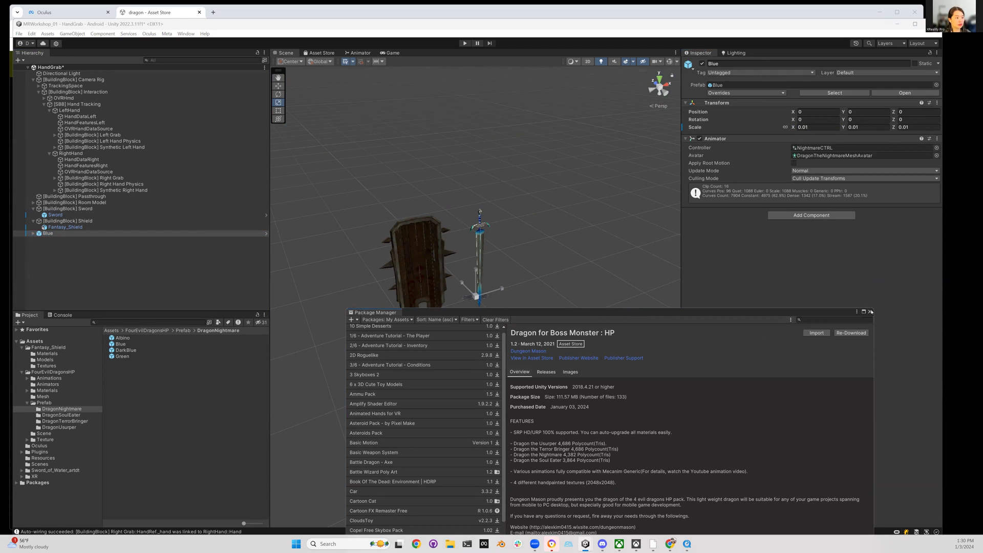
click(871, 312)
click(813, 127)
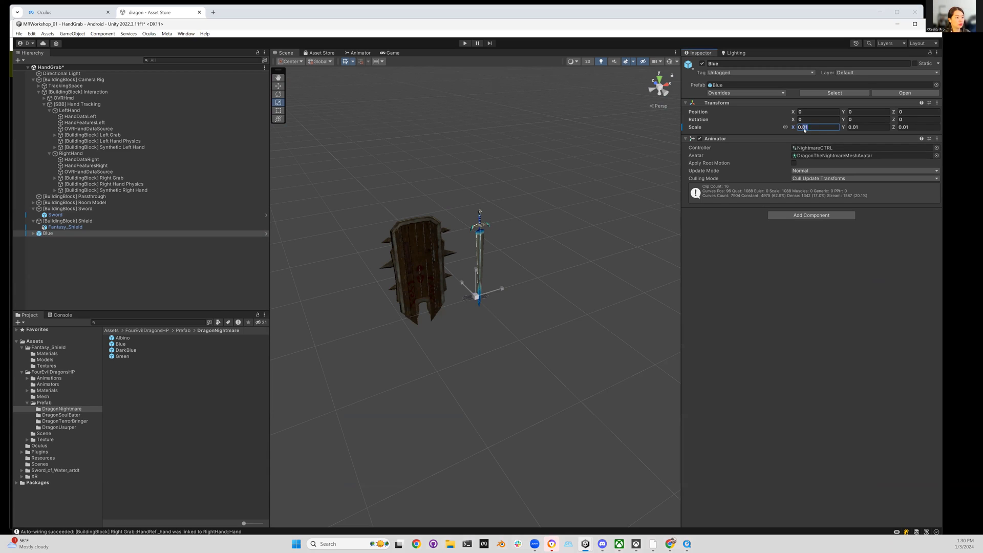
drag(813, 126, 797, 127)
text(0.1)
key(Return)
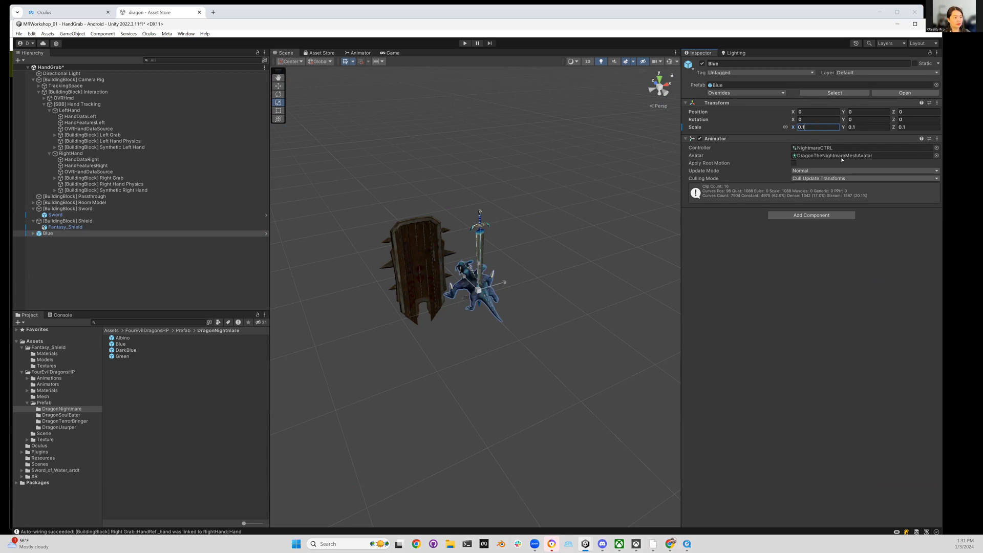
double_click(807, 129)
text(1)
key(Return)
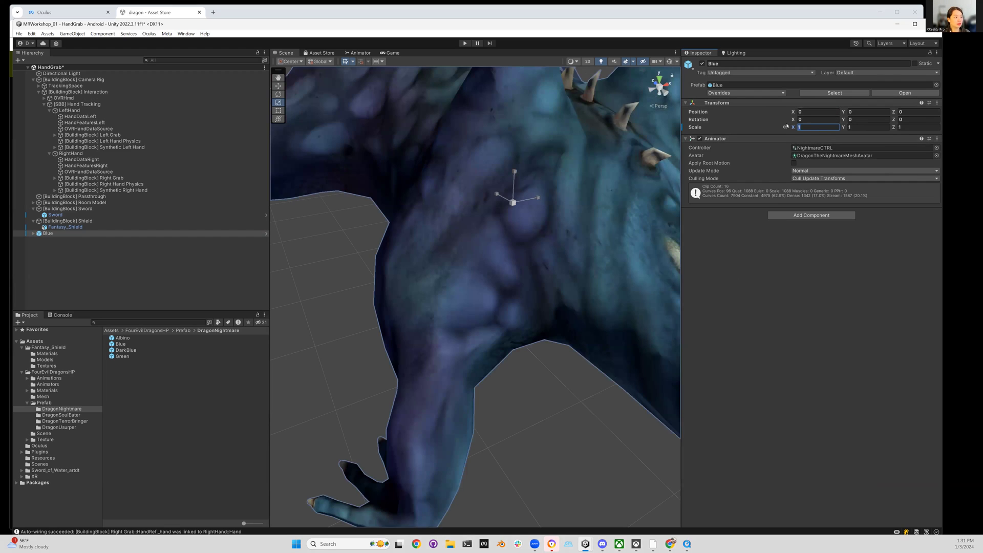
text(0.5re)
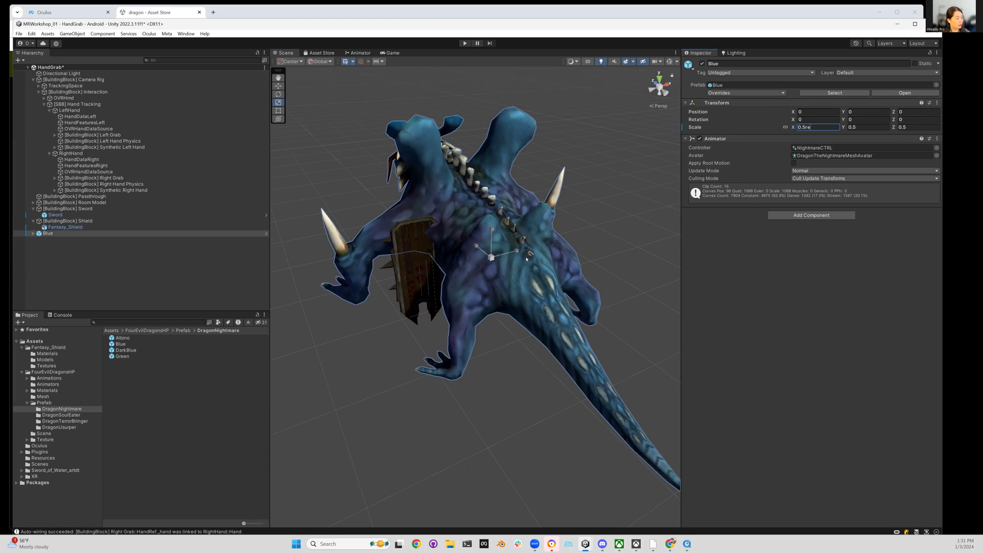
Rotate the Blue dragon 180 degrees on Y and push it back behind the sword and shield.
click(164, 236)
key(e)
click(854, 119)
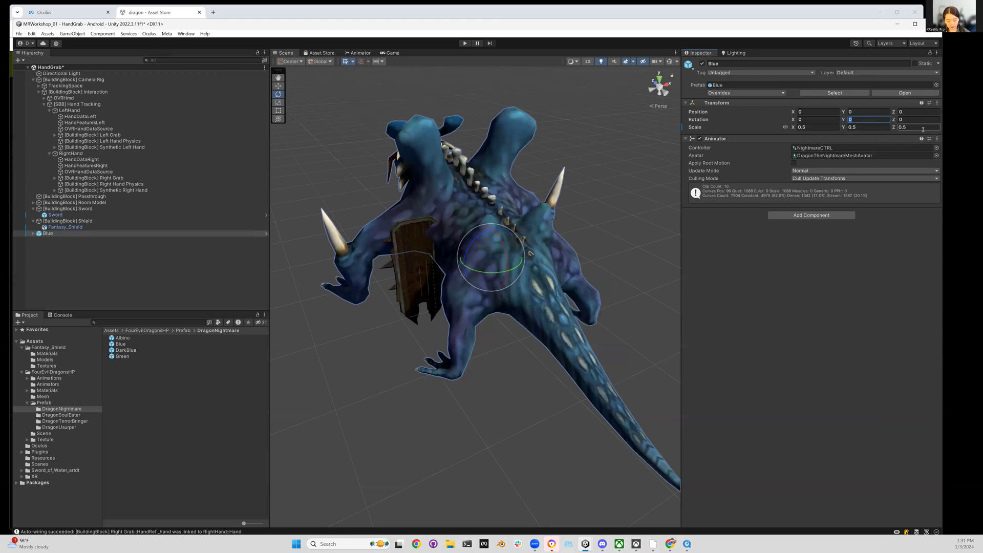
text(180)
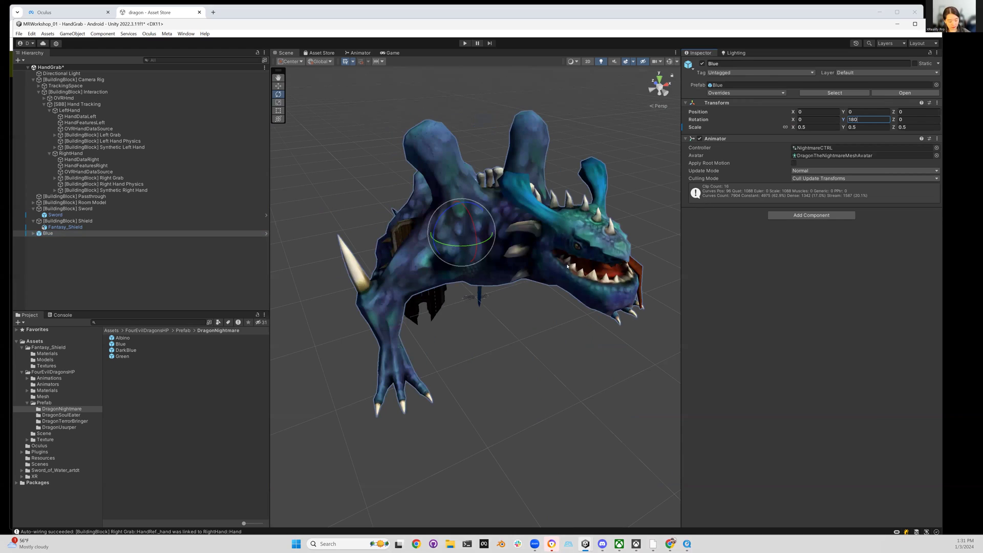
click(149, 249)
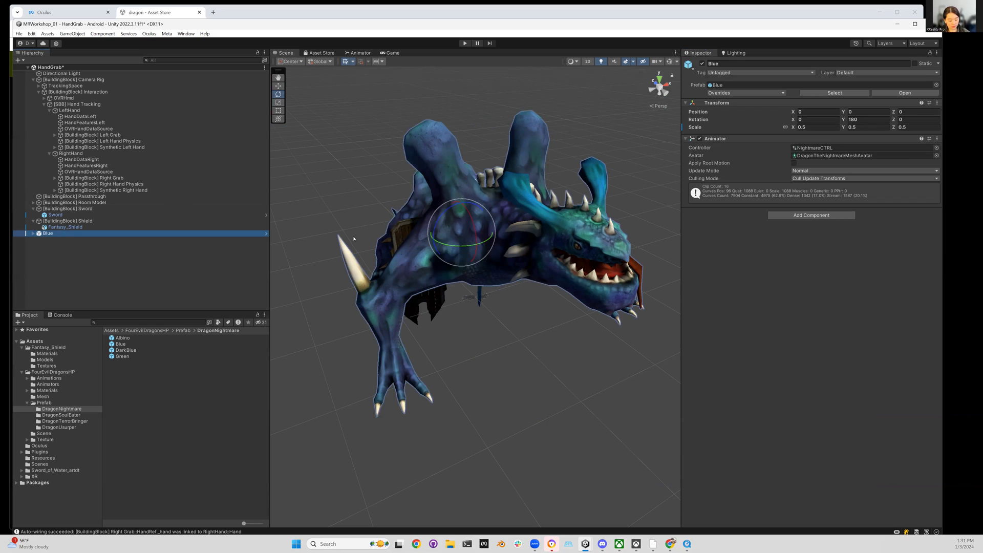
key(w)
drag(449, 224, 376, 171)
Reselect the Blue dragon, maximize then restore the editor window, and open the File menu.
click(191, 267)
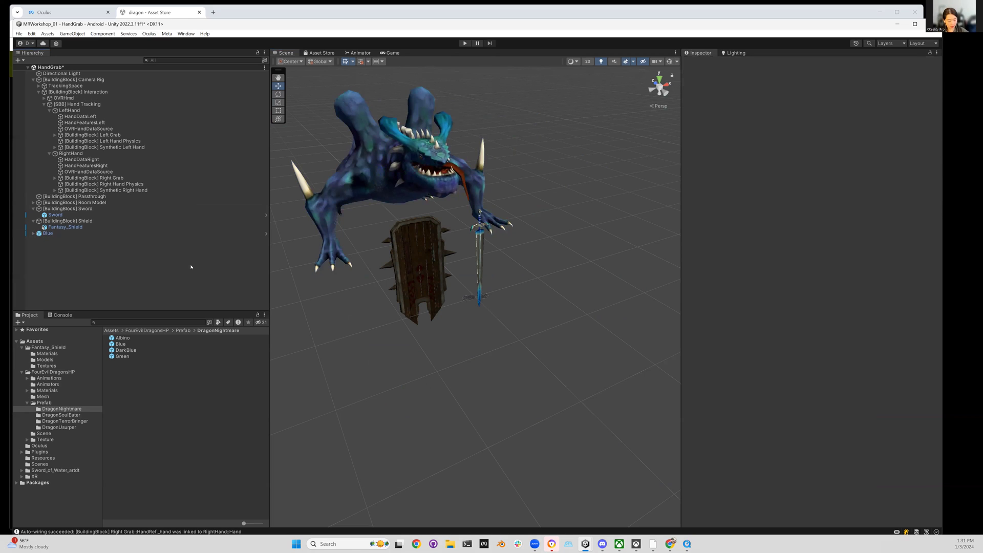
click(400, 167)
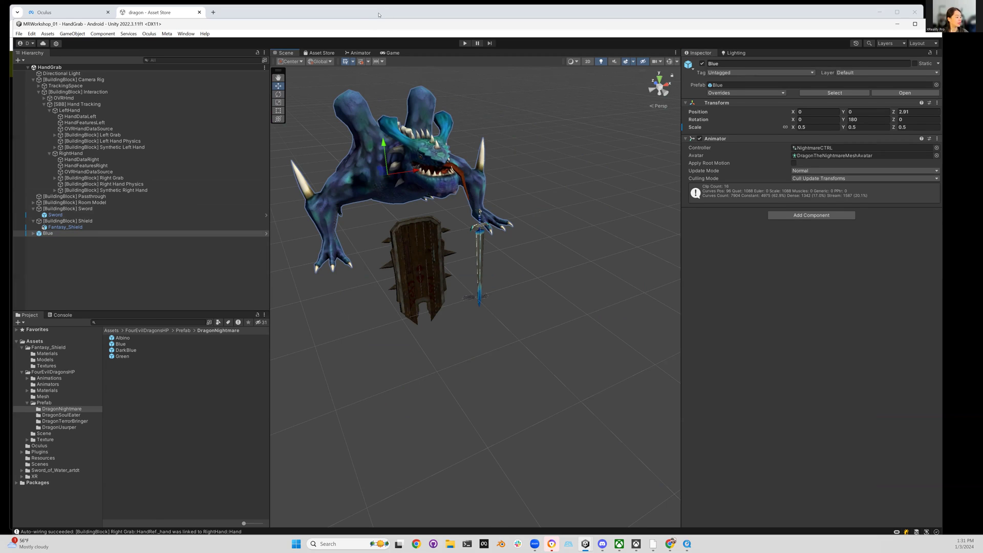
double_click(378, 13)
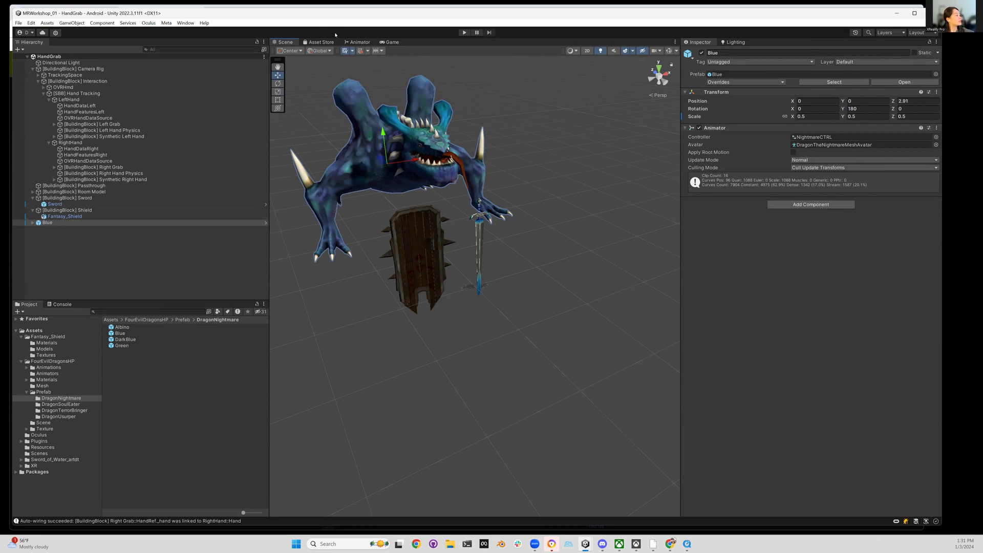
double_click(335, 13)
click(17, 41)
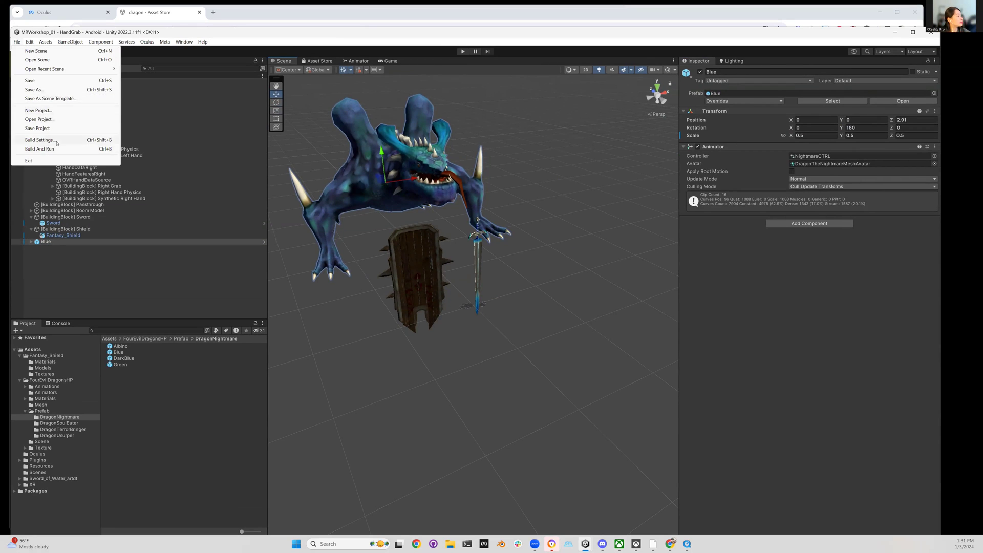
Remove SampleScene from Scenes In Build in Build Settings.
key(Escape)
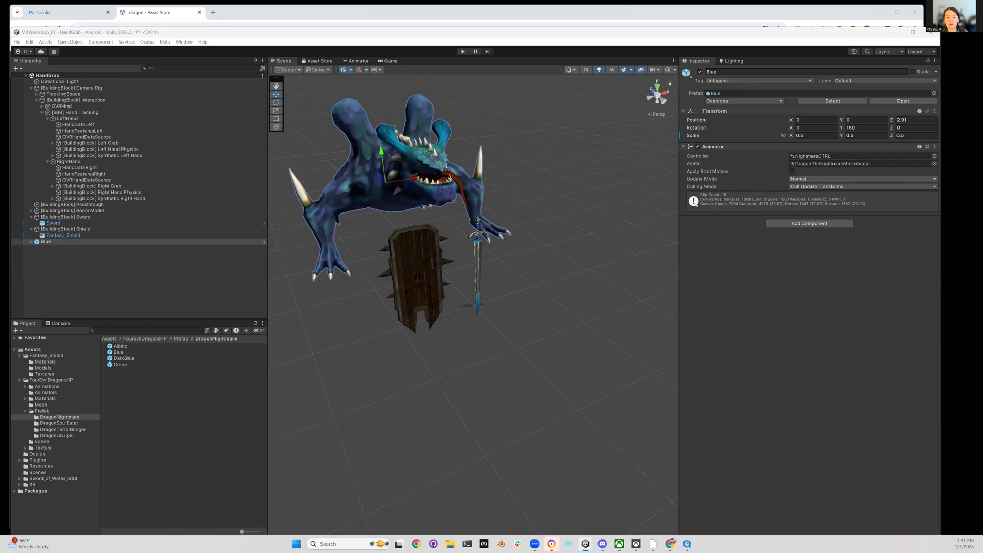
key(ctrl+shift+b)
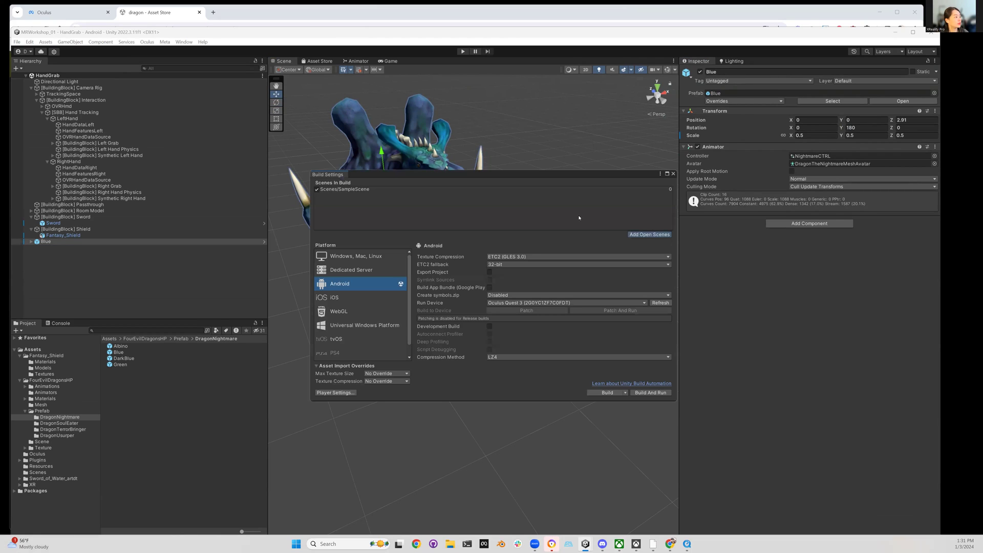
click(357, 190)
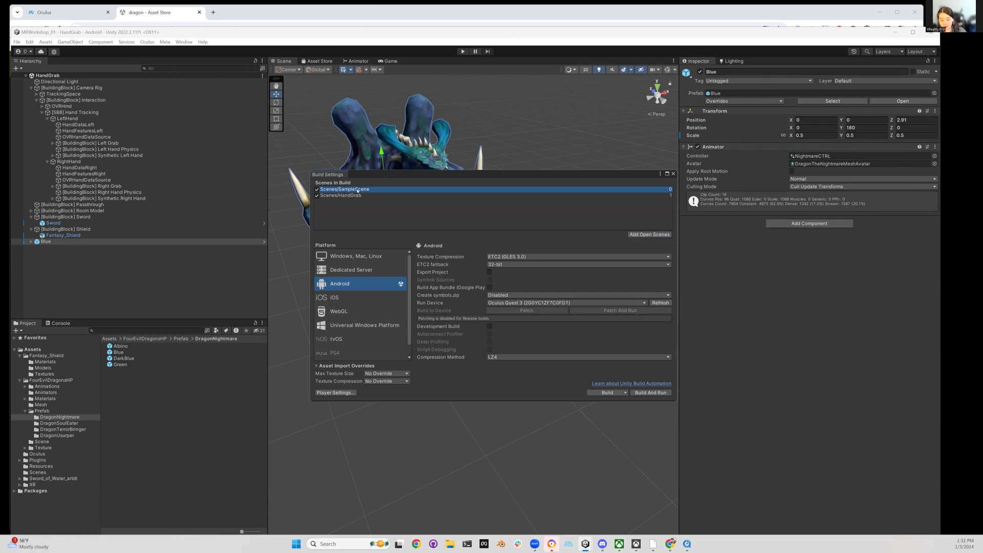
key(Delete)
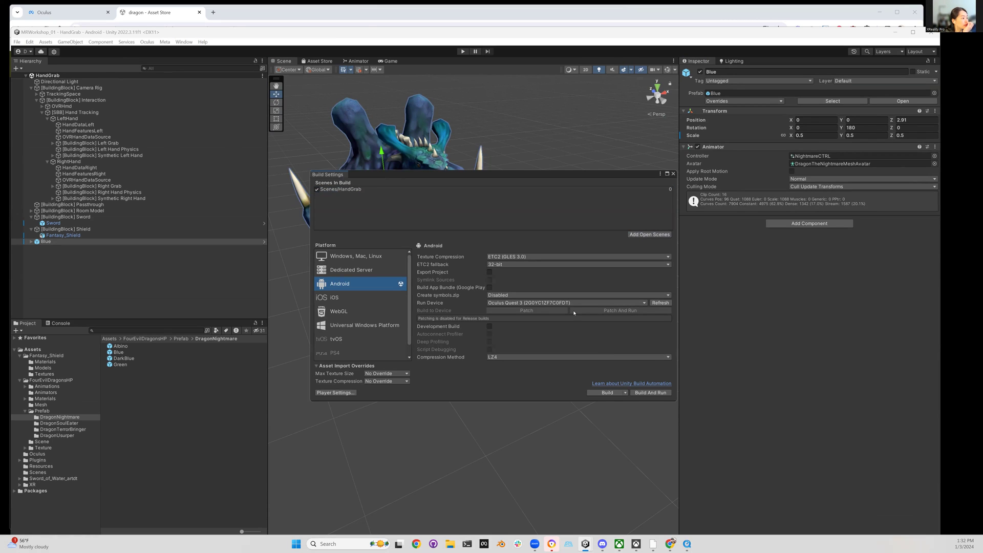
Start Build And Run, saving the Android build over the existing file.
click(649, 393)
click(510, 286)
click(509, 272)
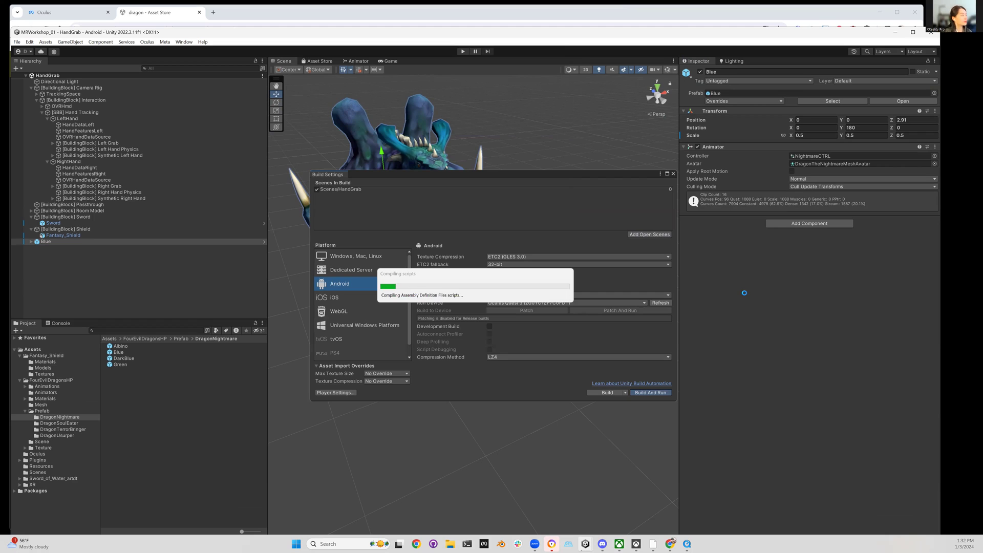
Show the Oculus casting tab in Chrome, lowered so Unity's build progress stays visible.
click(92, 15)
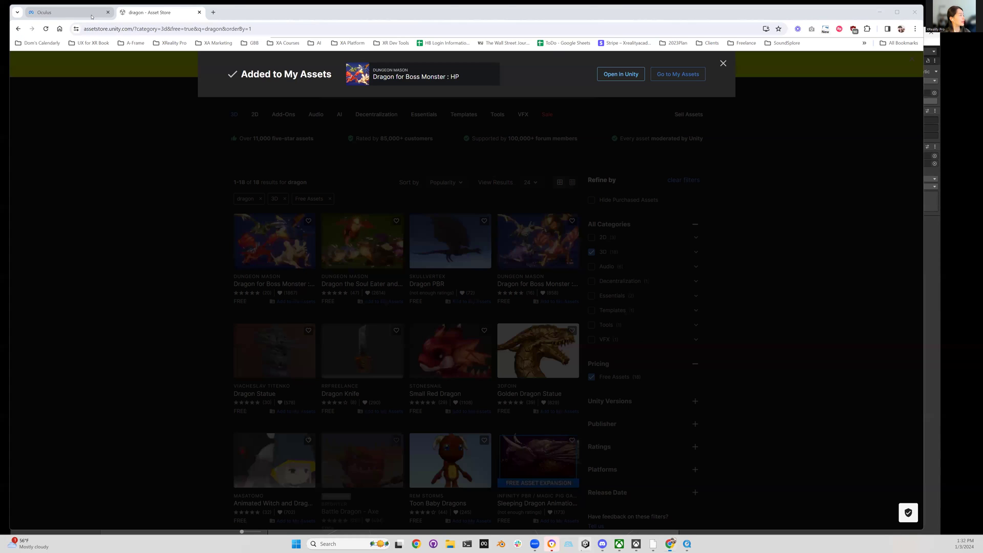
key(ctrl+shift+Tab)
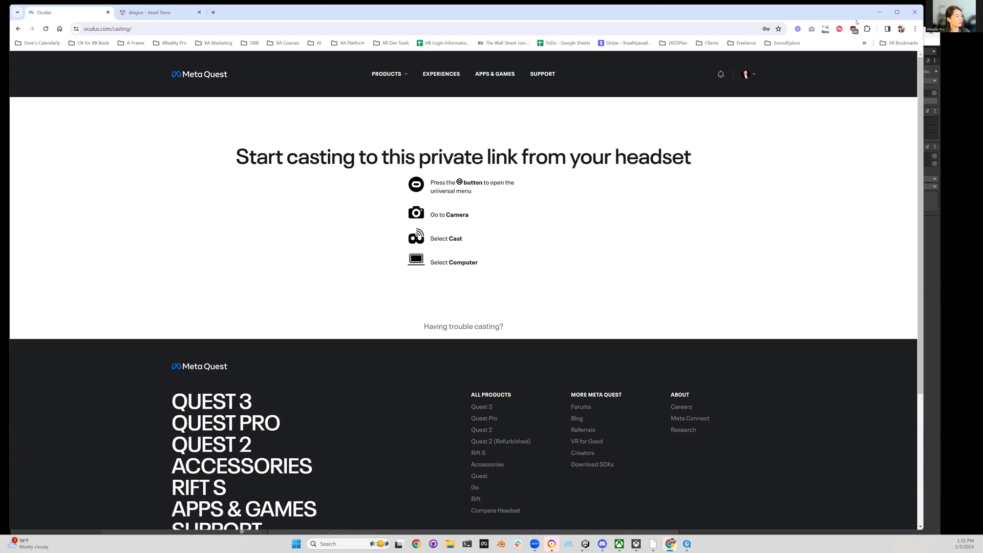
drag(857, 22, 871, 23)
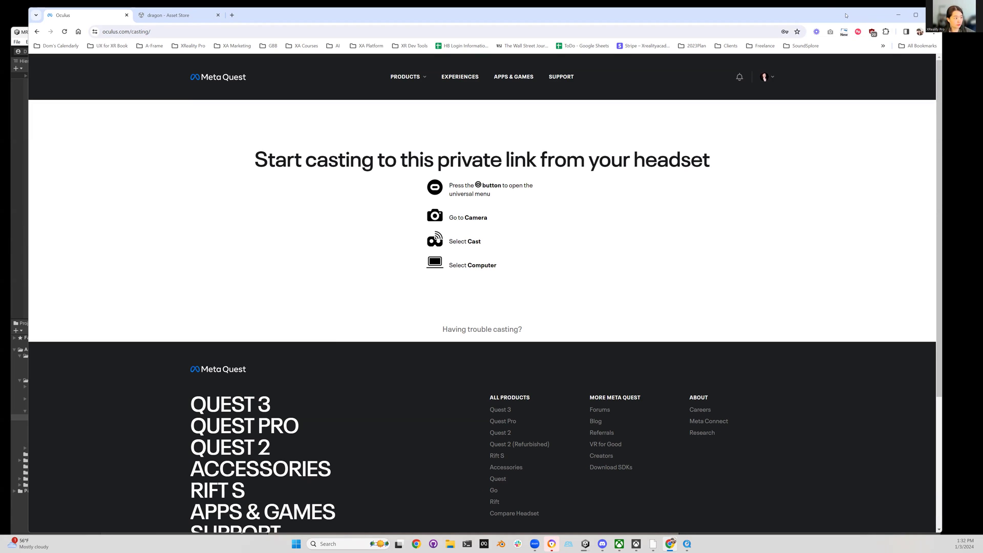
drag(846, 15, 845, 321)
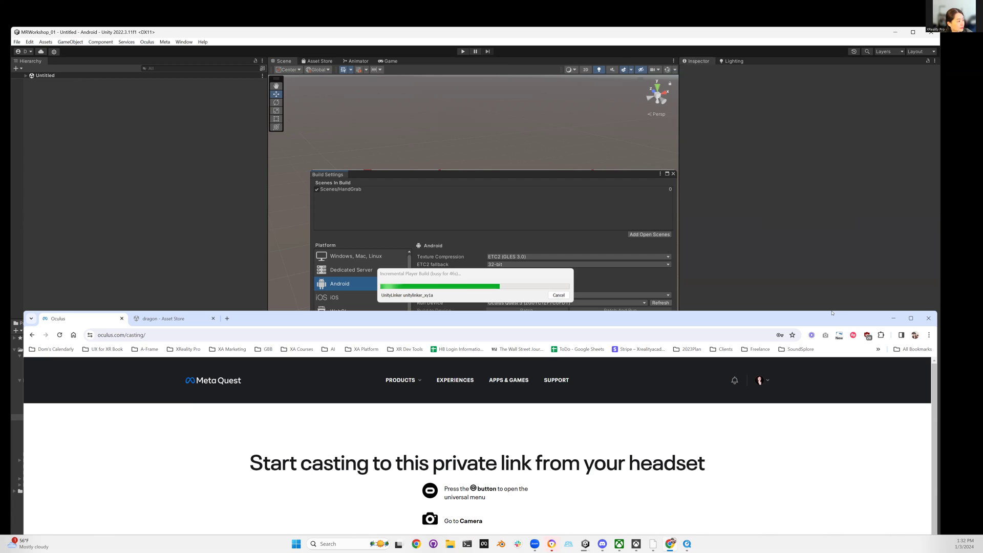
Wait for the Quest build to finish, then maximize the casting page showing the headset view.
drag(832, 313, 828, 359)
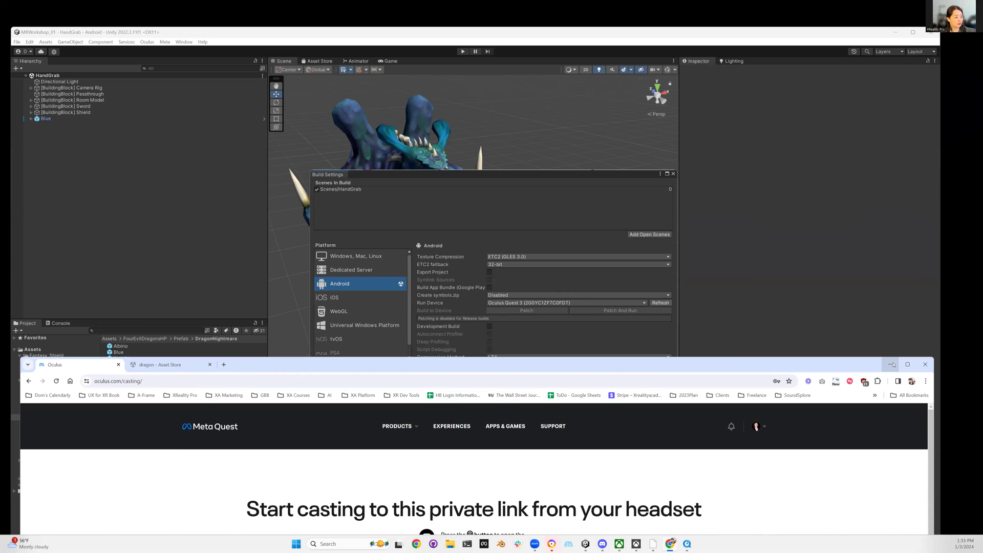
click(907, 365)
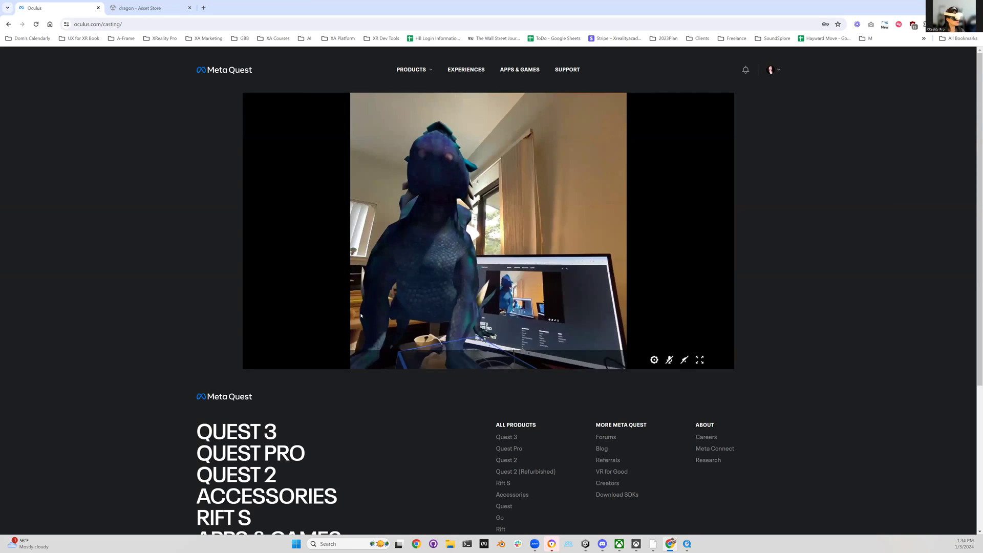
mouse_move(489, 230)
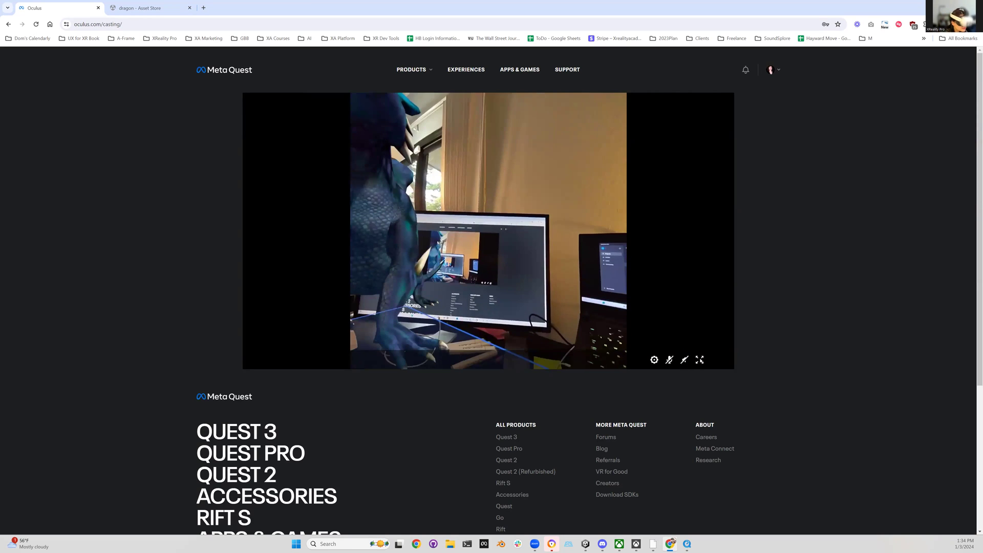
Watch the headset's dragon-scene cast full screen until the stream goes blank.
click(700, 359)
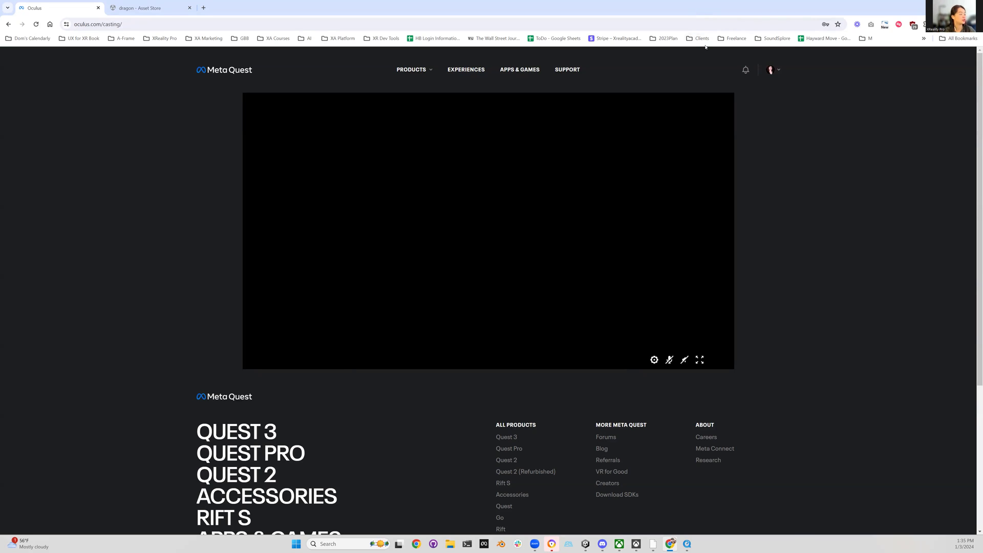
Restore down the maximized Chrome casting window with Super+Down.
key(super+Down)
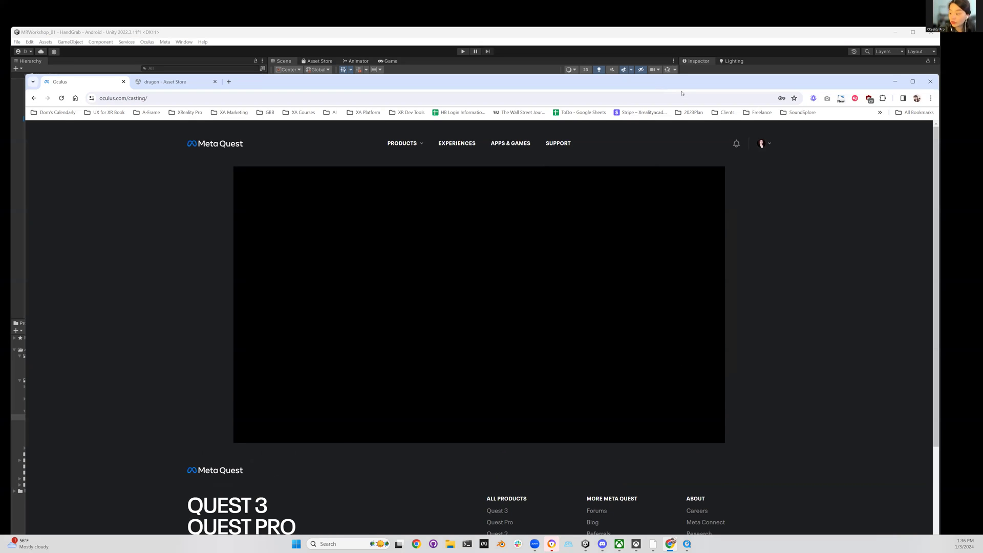